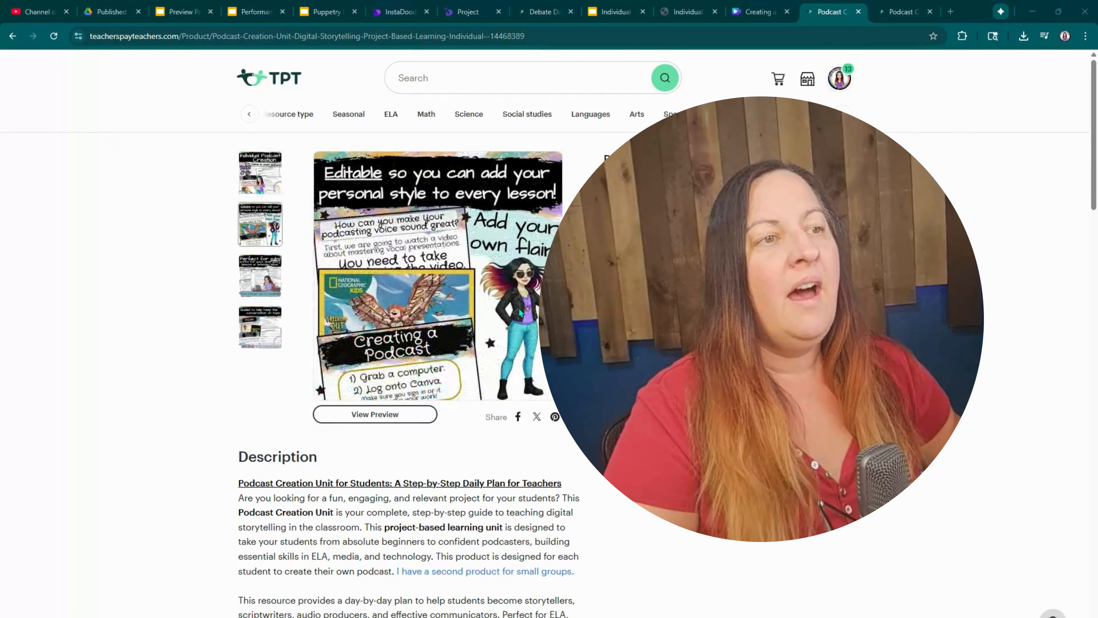
# Step: Examine the preview images of the individual podcast unit and the group podcast unit on Teachers Pay Teachers
pyautogui.click(271, 181)
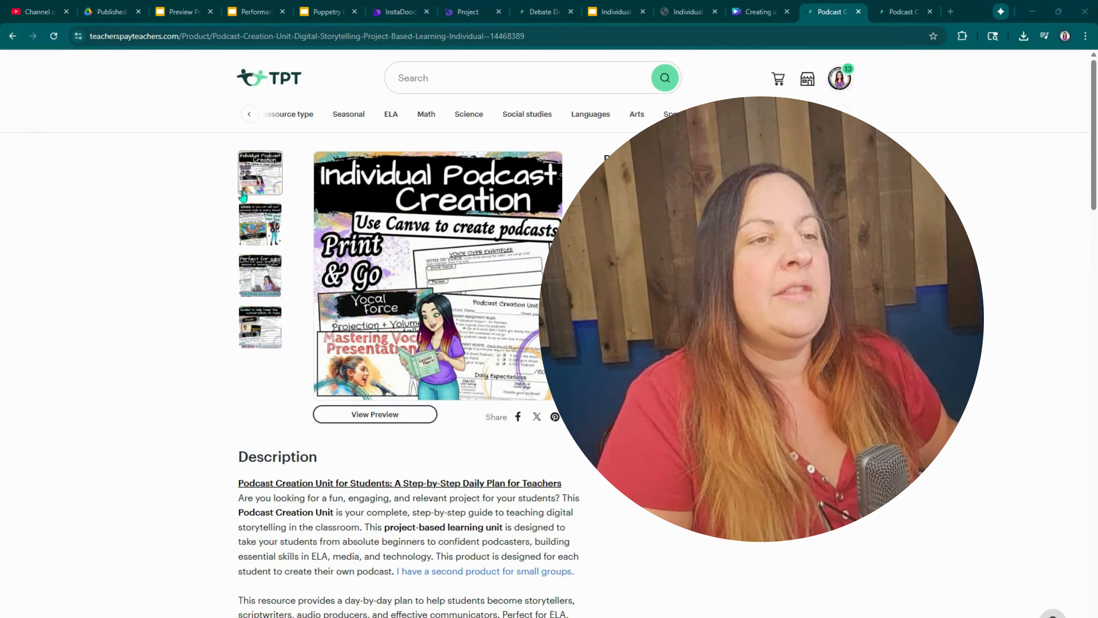
pyautogui.moveTo(259, 226)
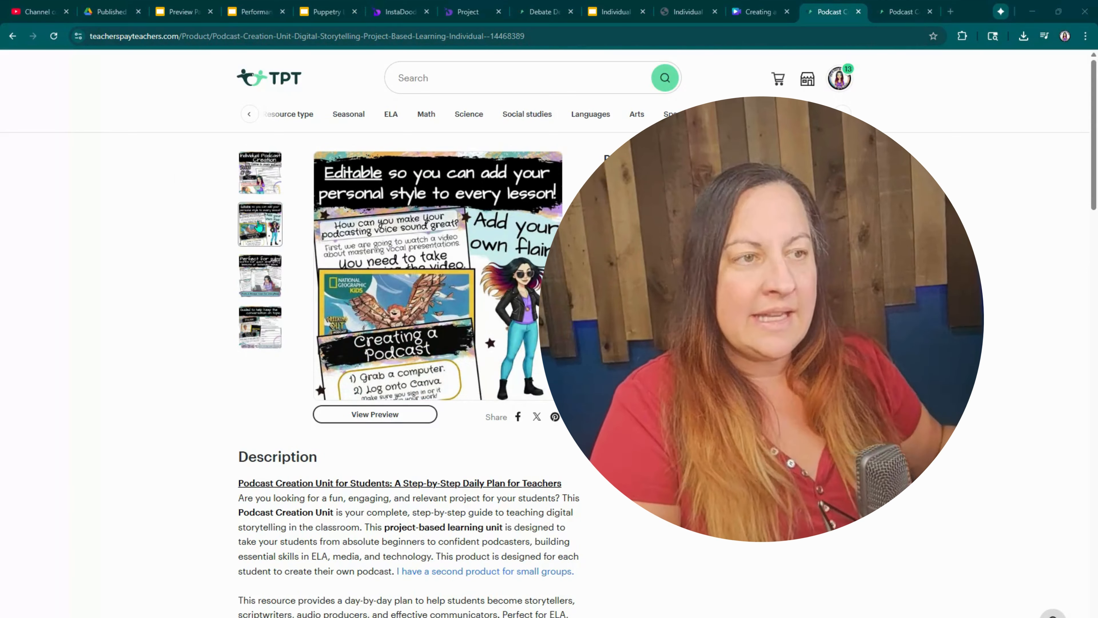
pyautogui.moveTo(251, 272)
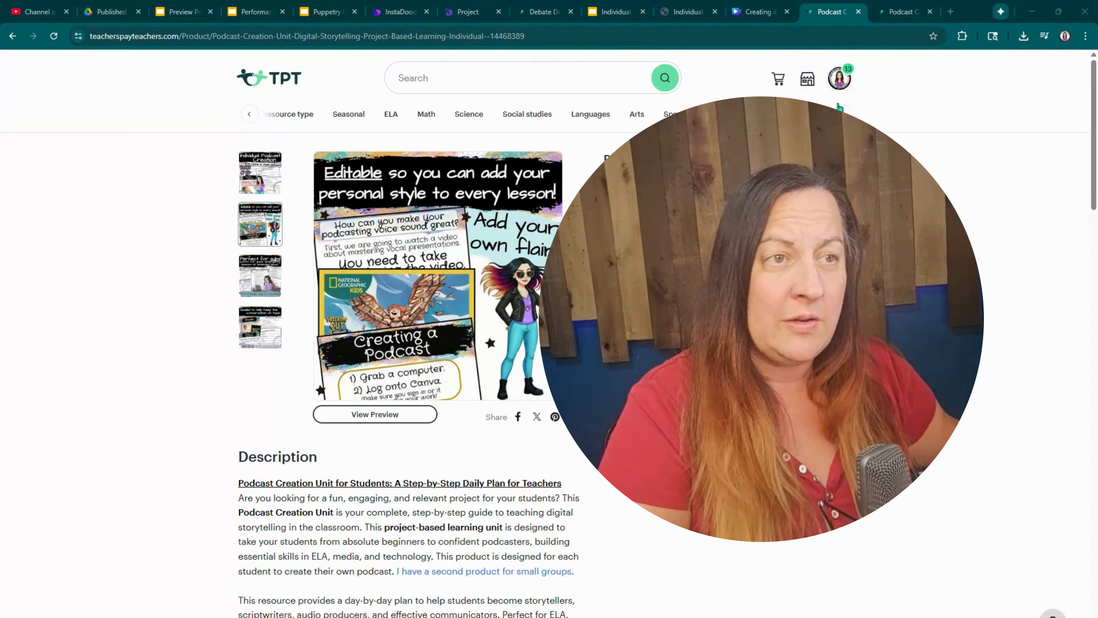
pyautogui.click(902, 10)
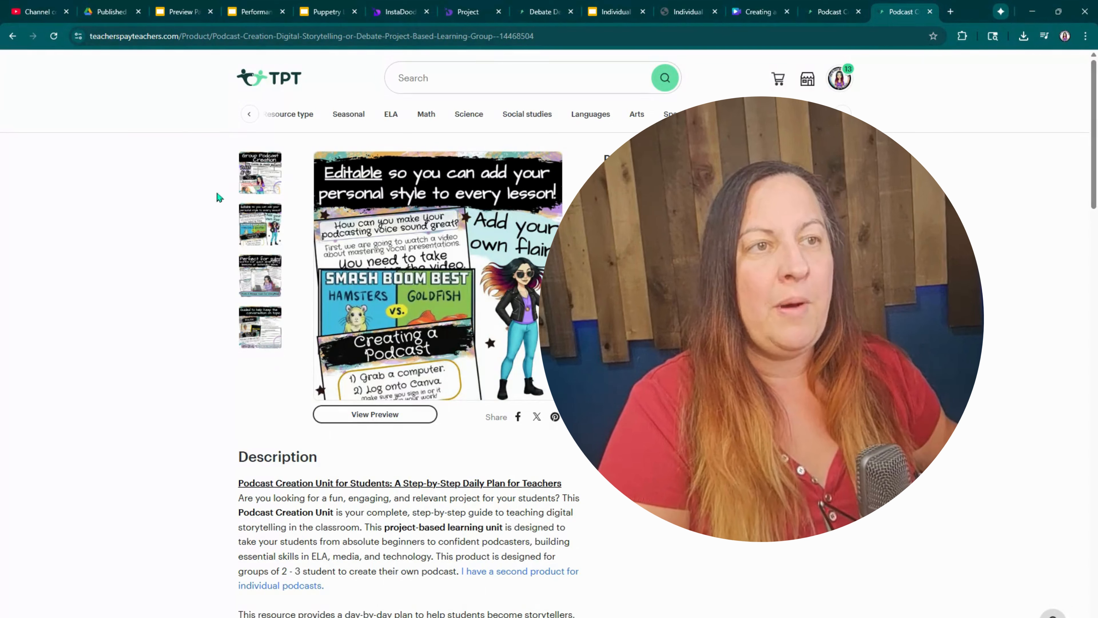
pyautogui.click(268, 276)
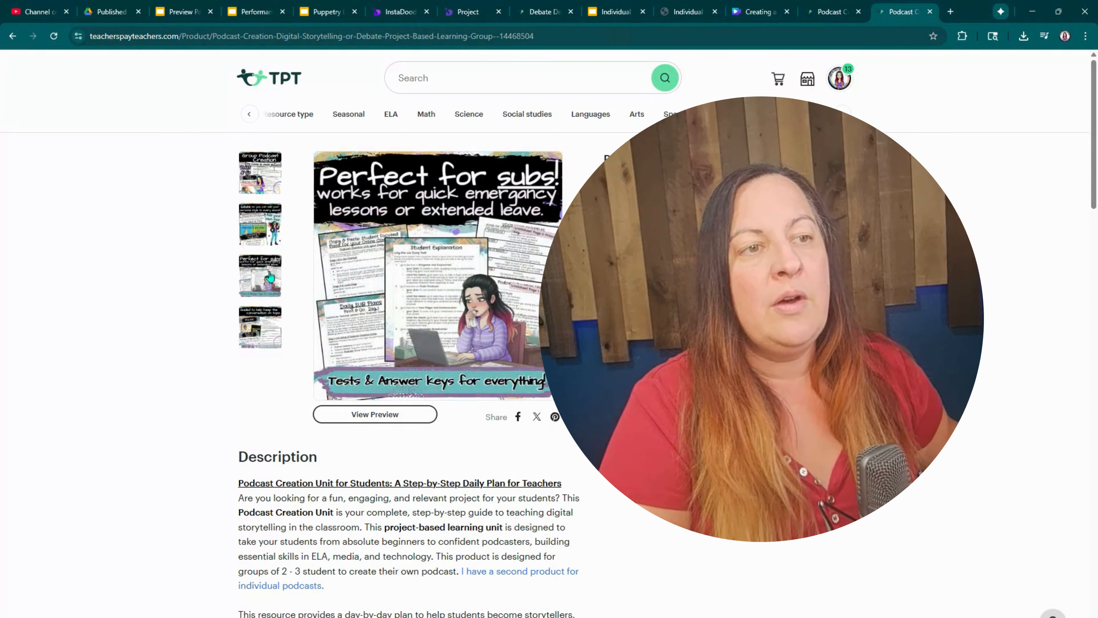
pyautogui.click(259, 309)
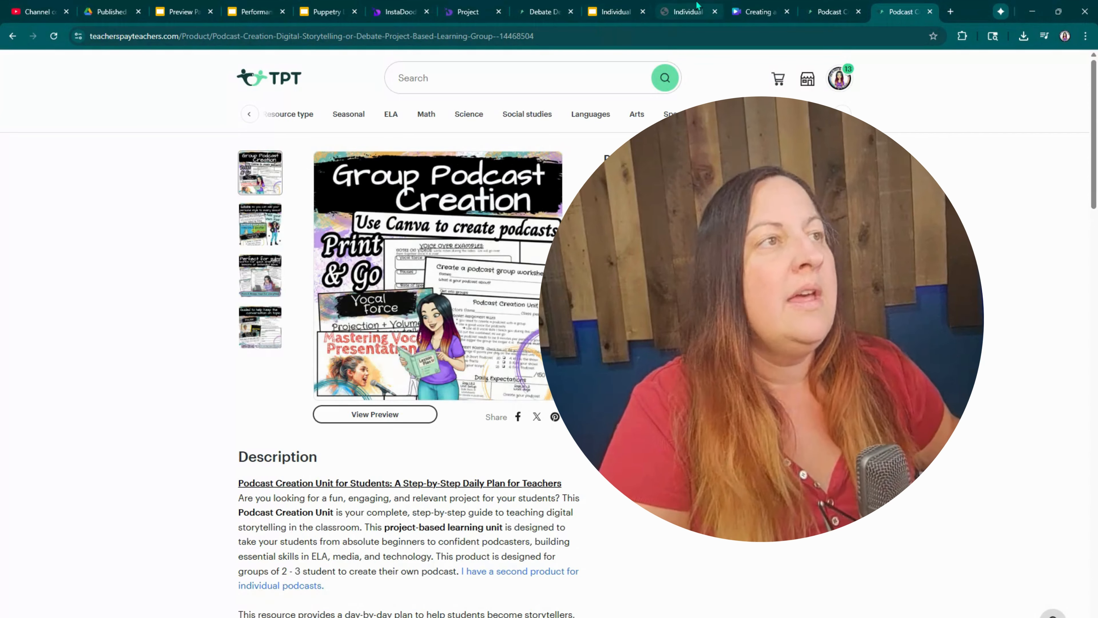
# Step: Open the Individual Podcast Creation slides PDF and read through its assignment, voice, listening and podcast-making slides
pyautogui.click(757, 10)
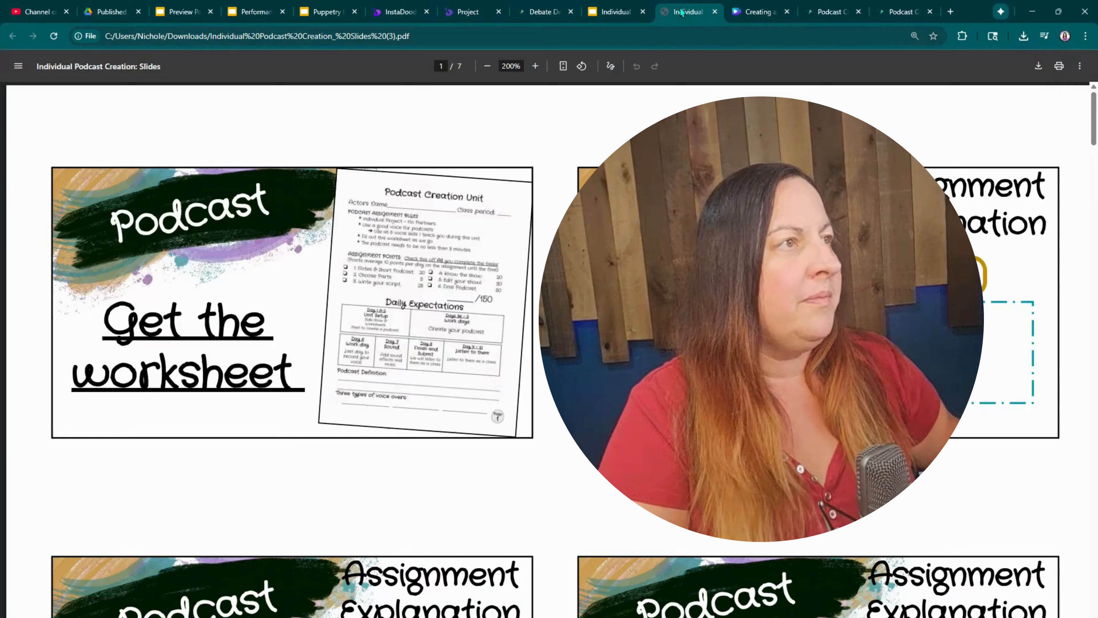
pyautogui.click(689, 11)
pyautogui.scroll(-5, 488, 305)
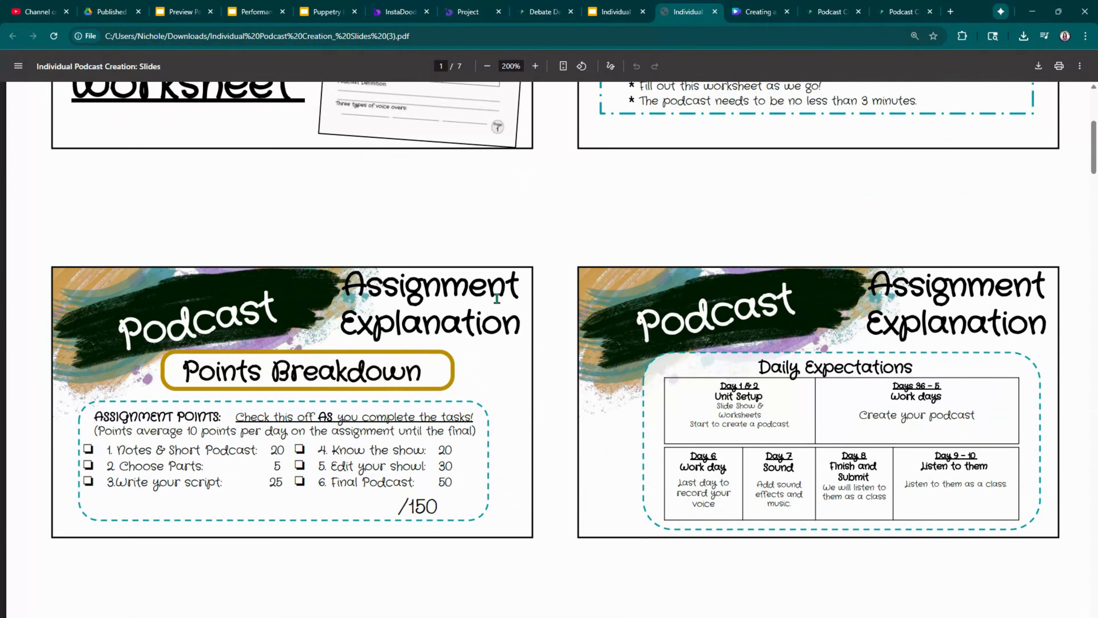
pyautogui.scroll(-15, 497, 298)
pyautogui.scroll(-10, 350, 248)
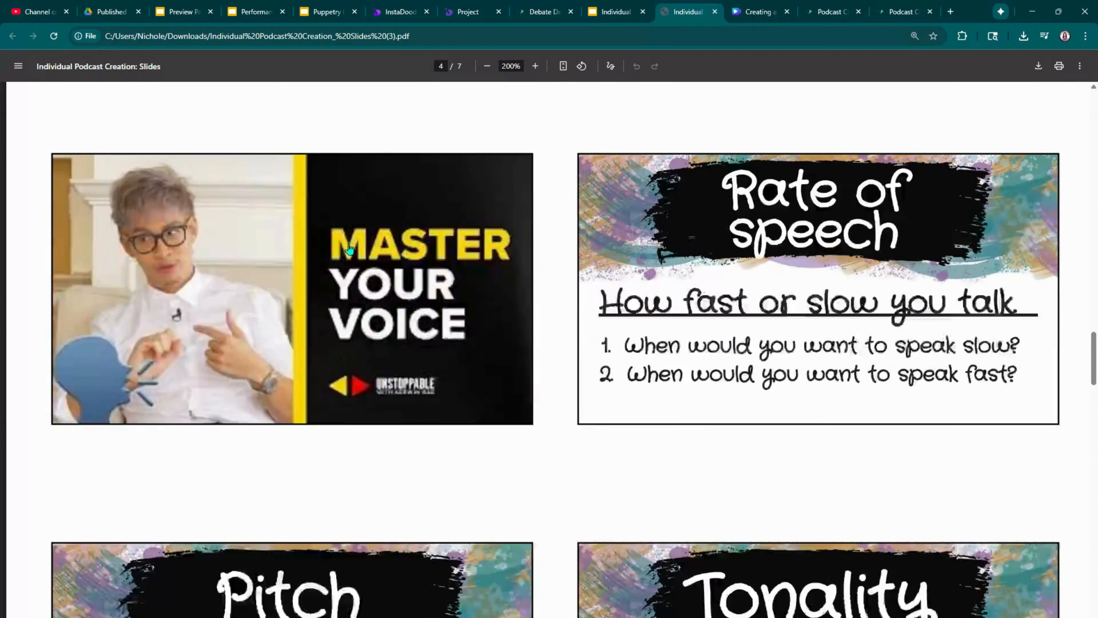
pyautogui.scroll(-15, 349, 248)
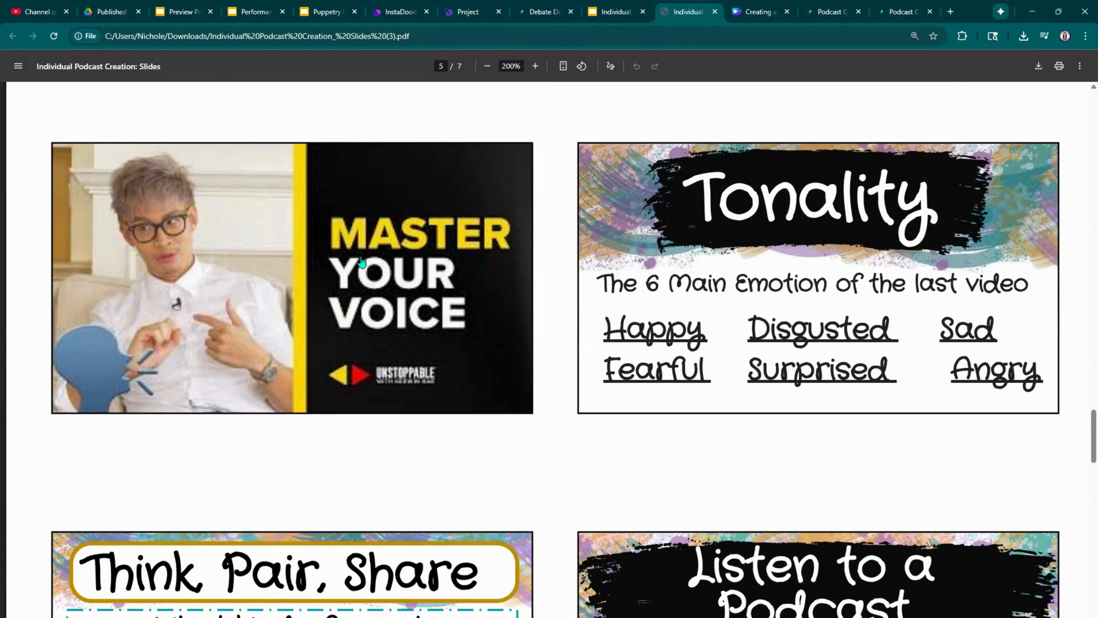
pyautogui.scroll(-10, 362, 261)
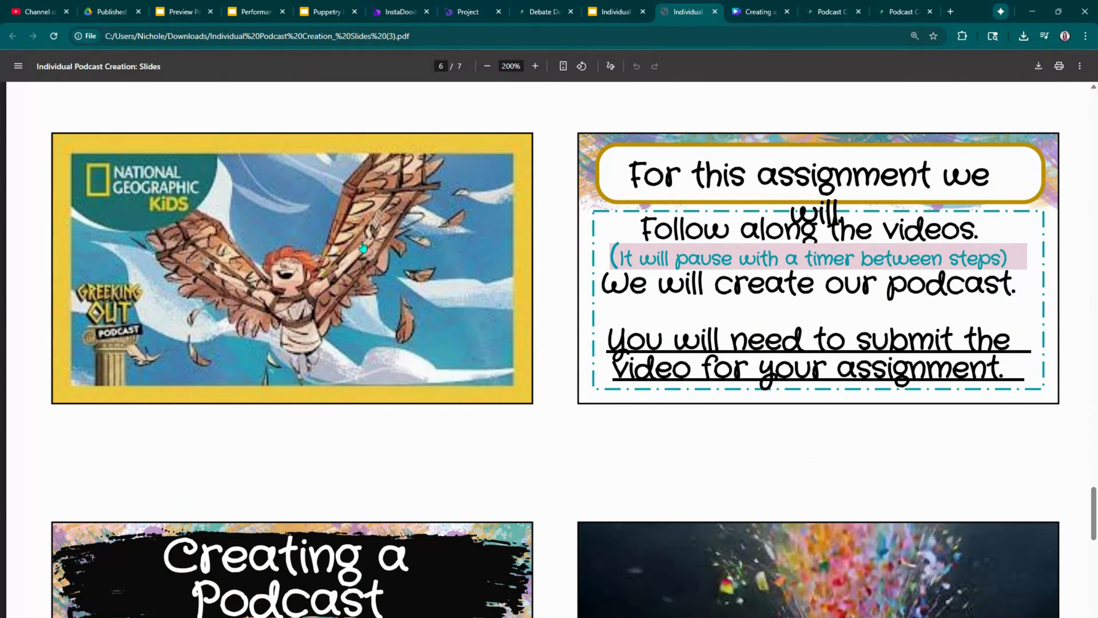
pyautogui.scroll(-4, 493, 402)
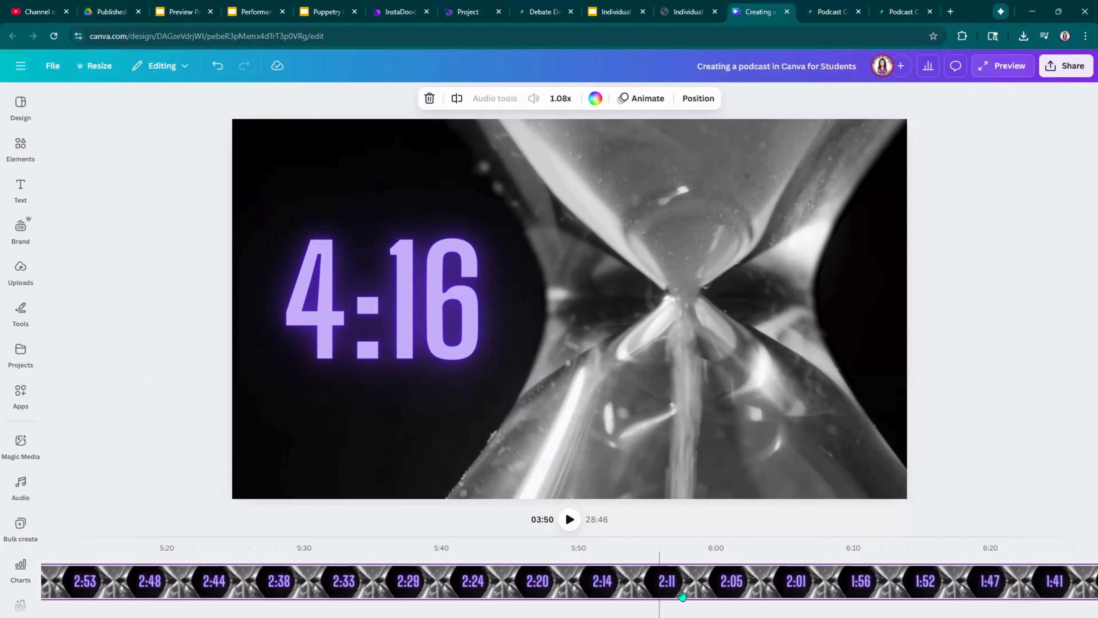
# Step: Play a stretch of the countdown timer in the Canva student podcast video, and pause it
pyautogui.click(568, 520)
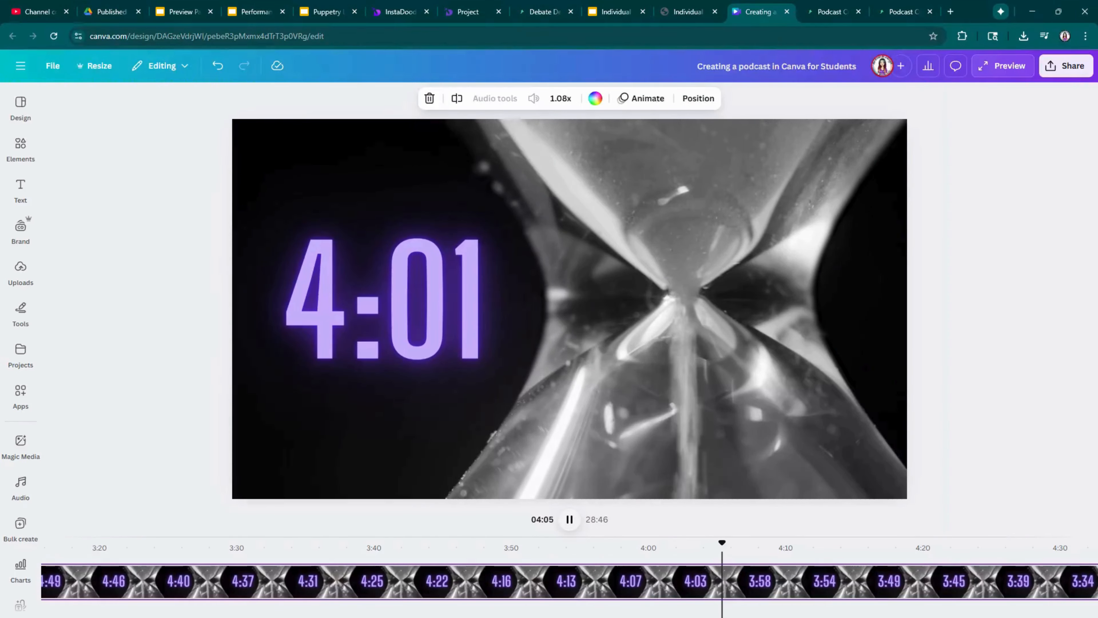
pyautogui.click(570, 519)
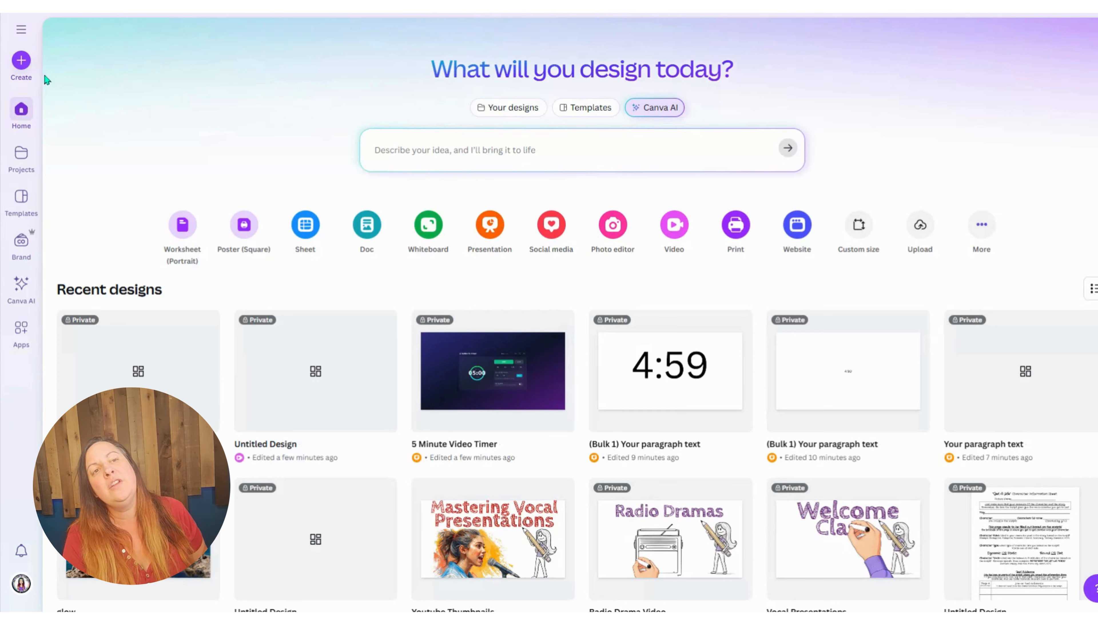
# Step: Create a new blank landscape video design in Canva
pyautogui.click(21, 63)
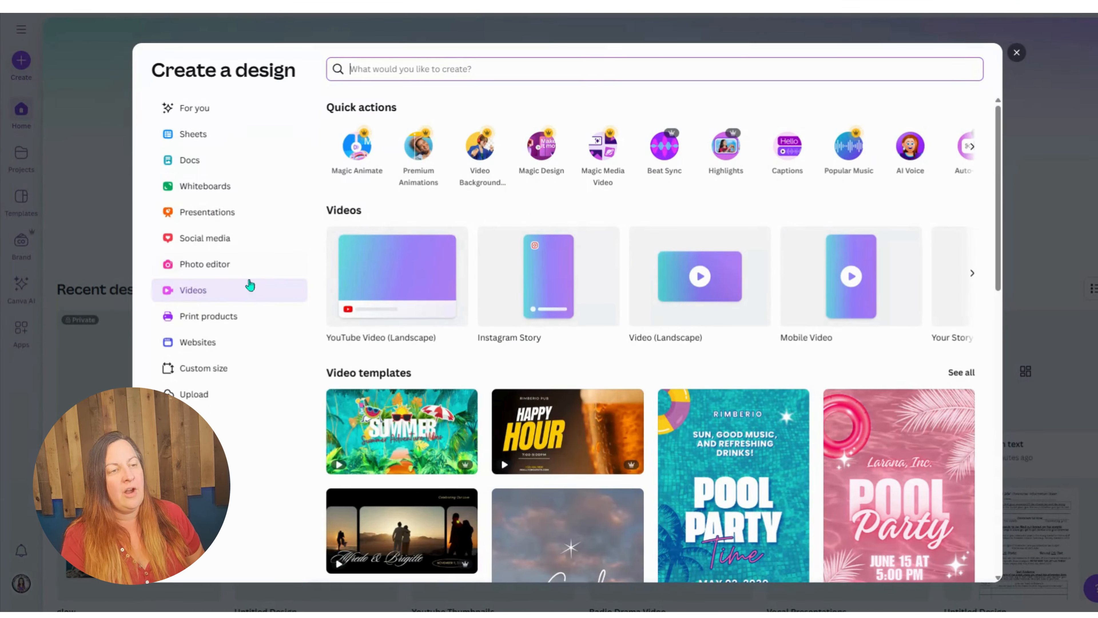
pyautogui.click(232, 293)
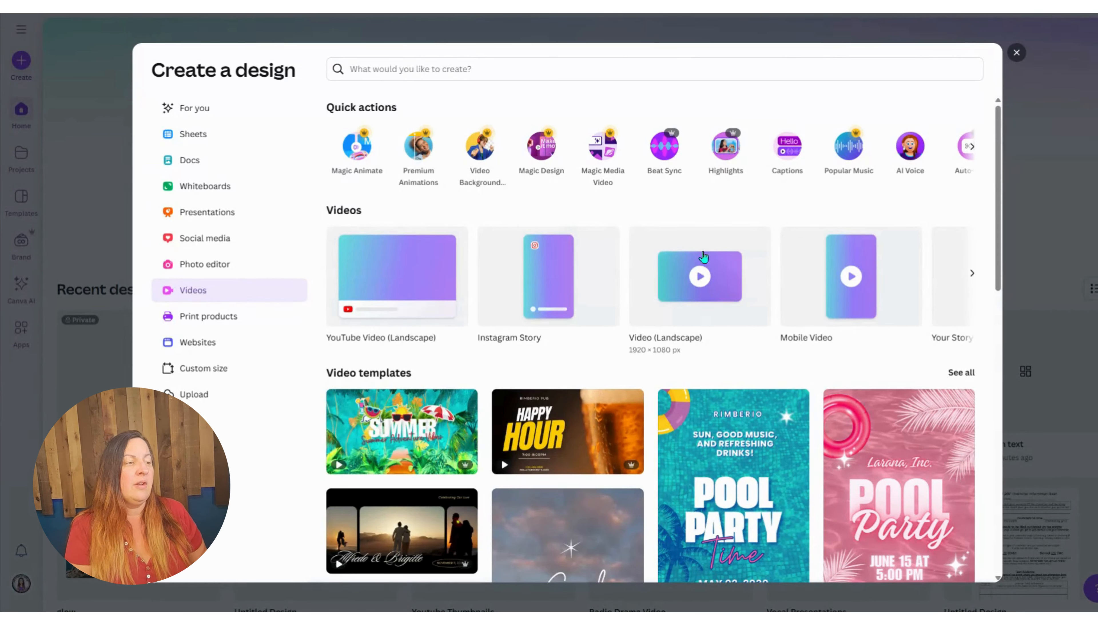
pyautogui.click(685, 287)
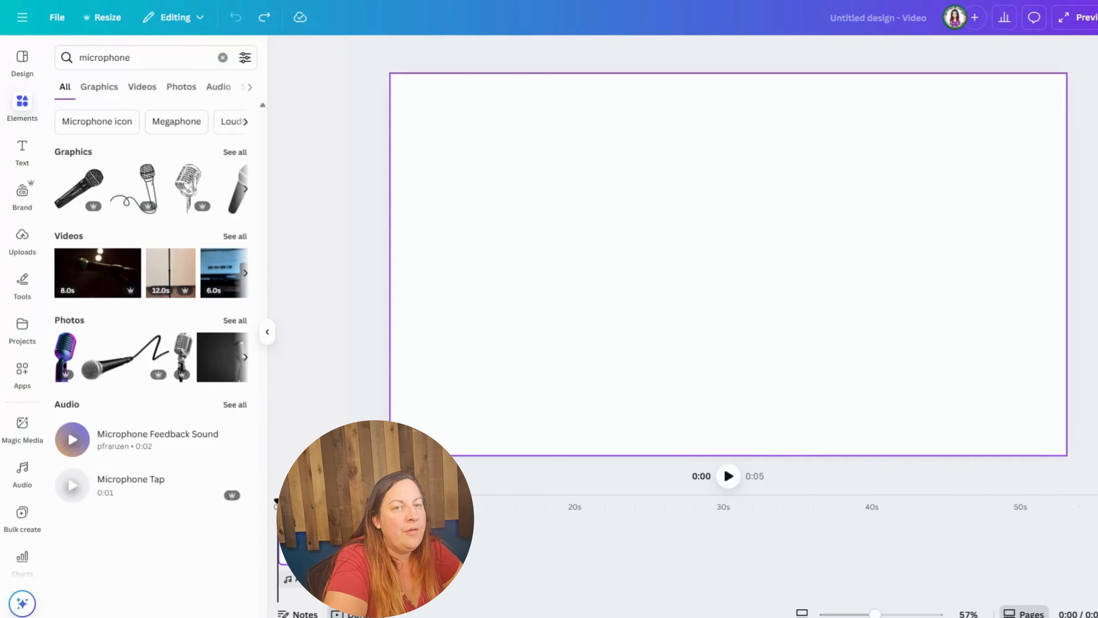
# Step: Search the video templates for "podcast cover" and apply the blue and purple neon Podcast Talk template
pyautogui.click(25, 69)
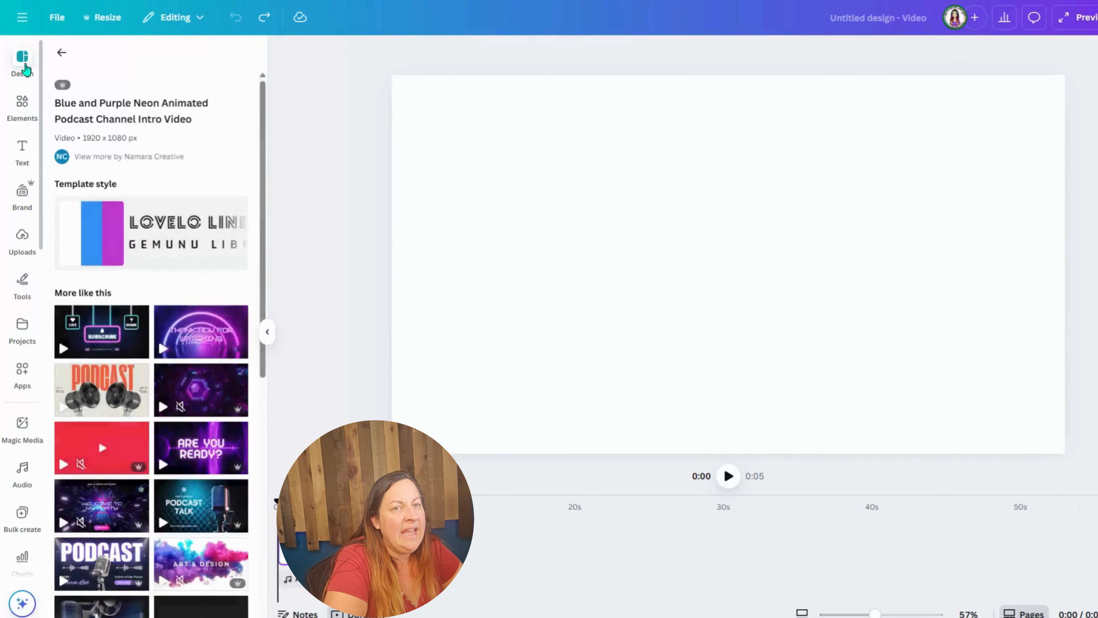
pyautogui.click(62, 54)
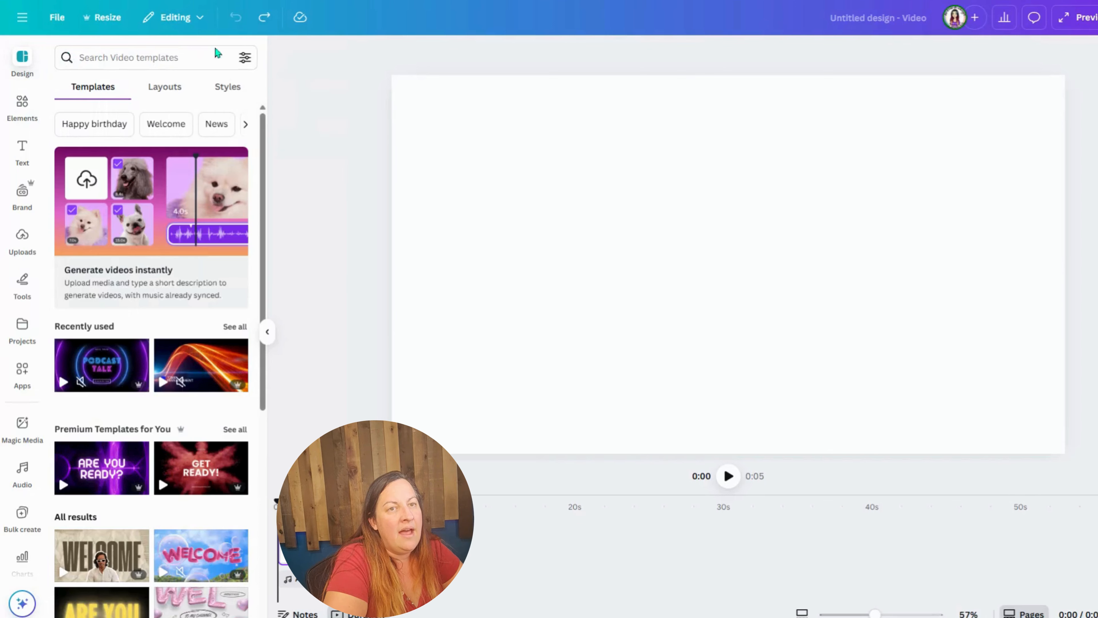
pyautogui.click(167, 56)
pyautogui.write('poda')
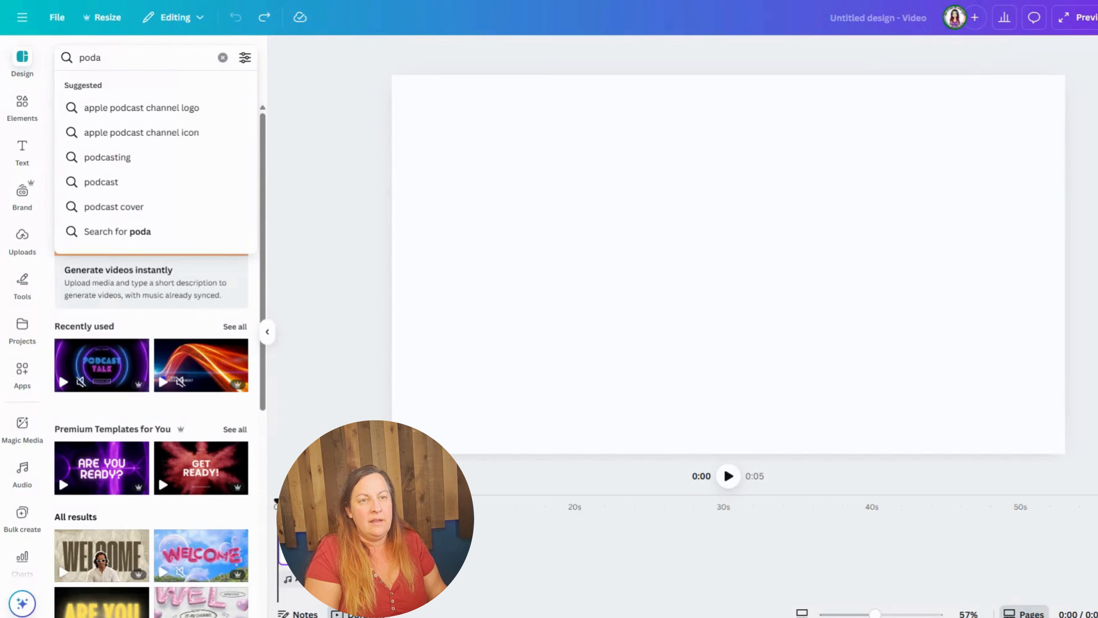
pyautogui.press('BackSpace')
pyautogui.write('cast')
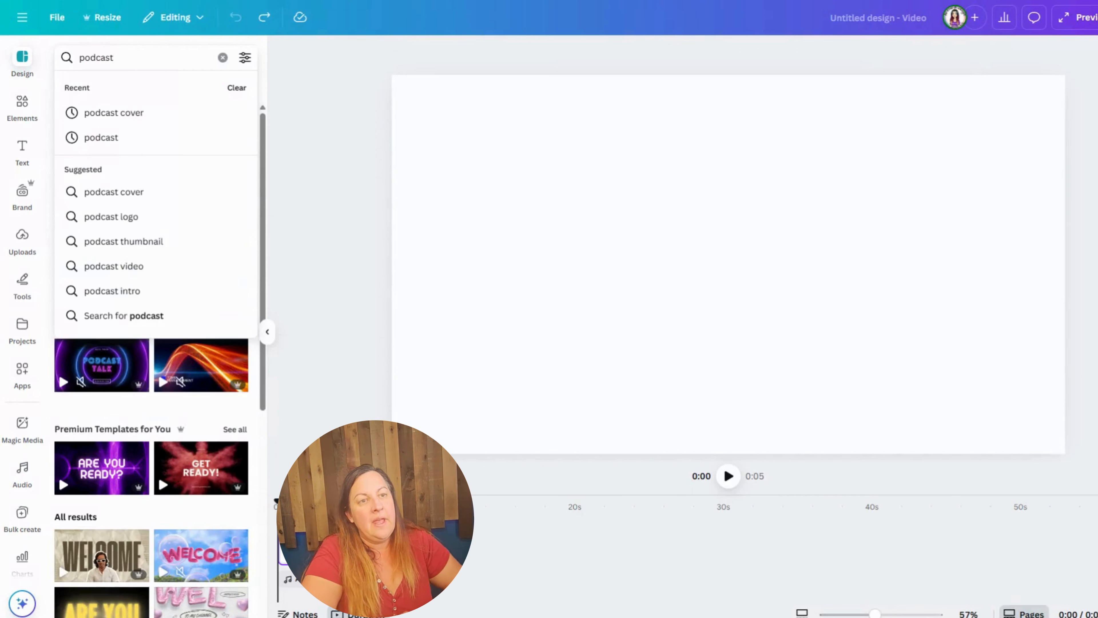
pyautogui.click(162, 116)
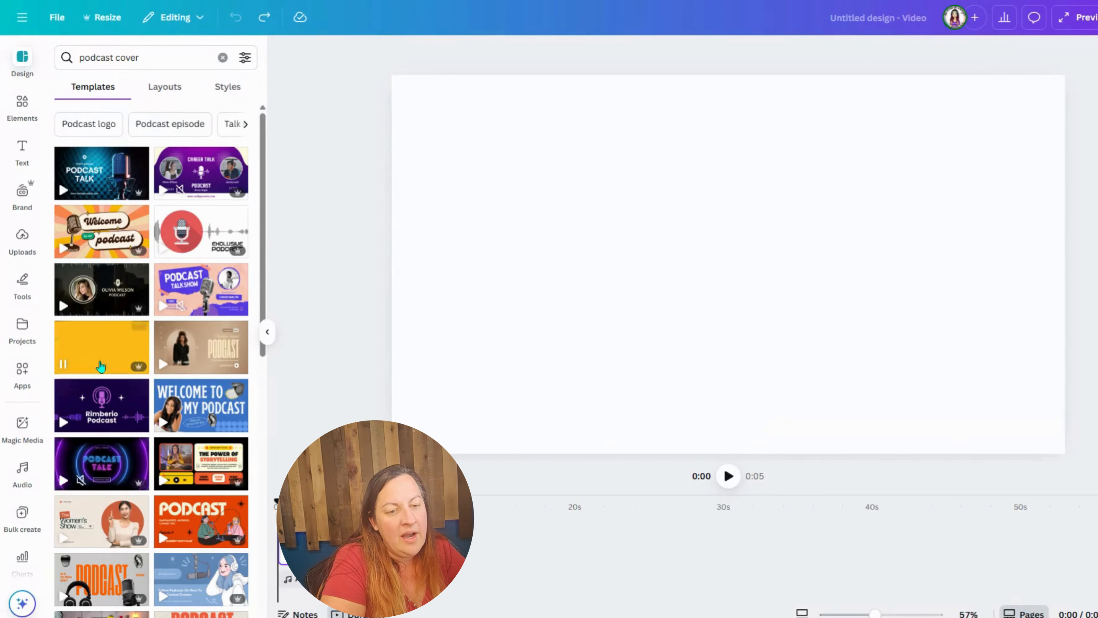
pyautogui.click(102, 466)
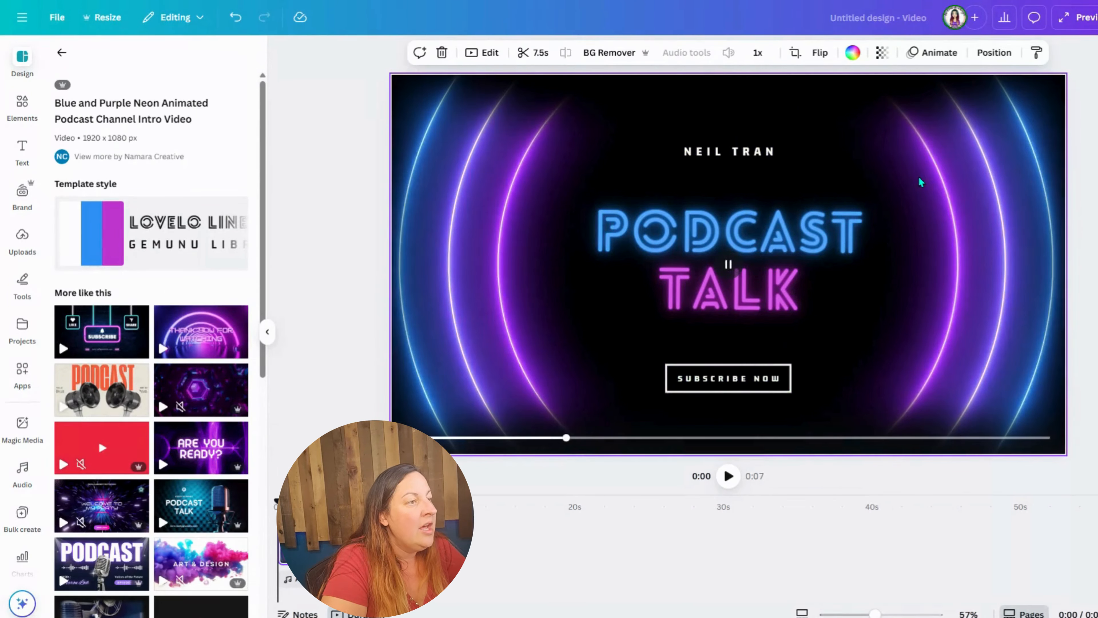
# Step: Replace the host name above the podcast title with "BE FREE AND DESIGN"
pyautogui.doubleClick(722, 151)
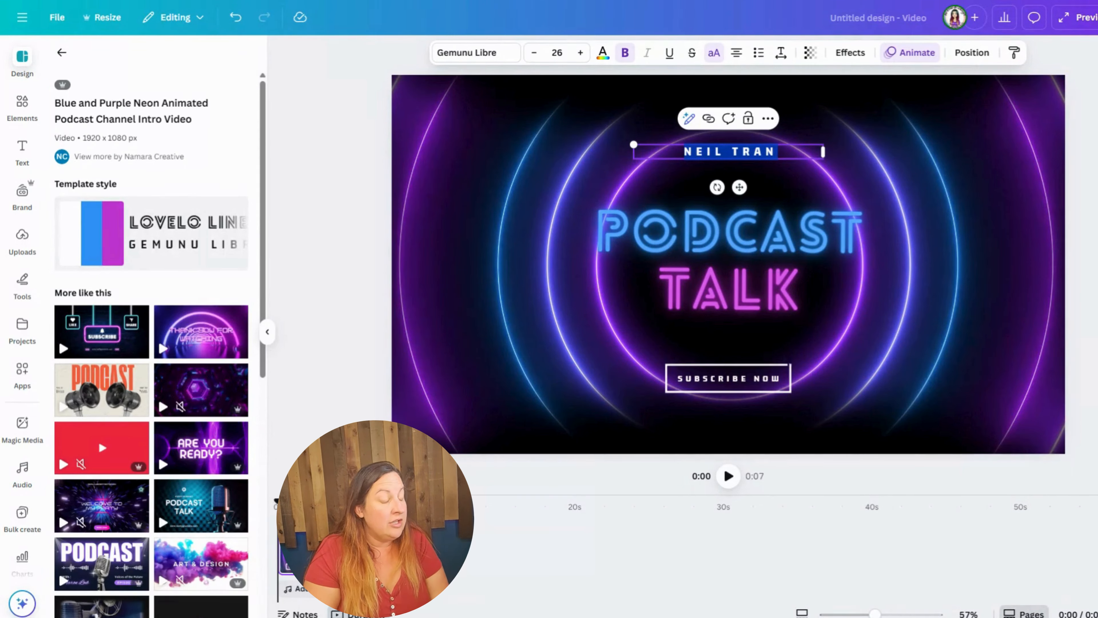
pyautogui.write('BE FREE')
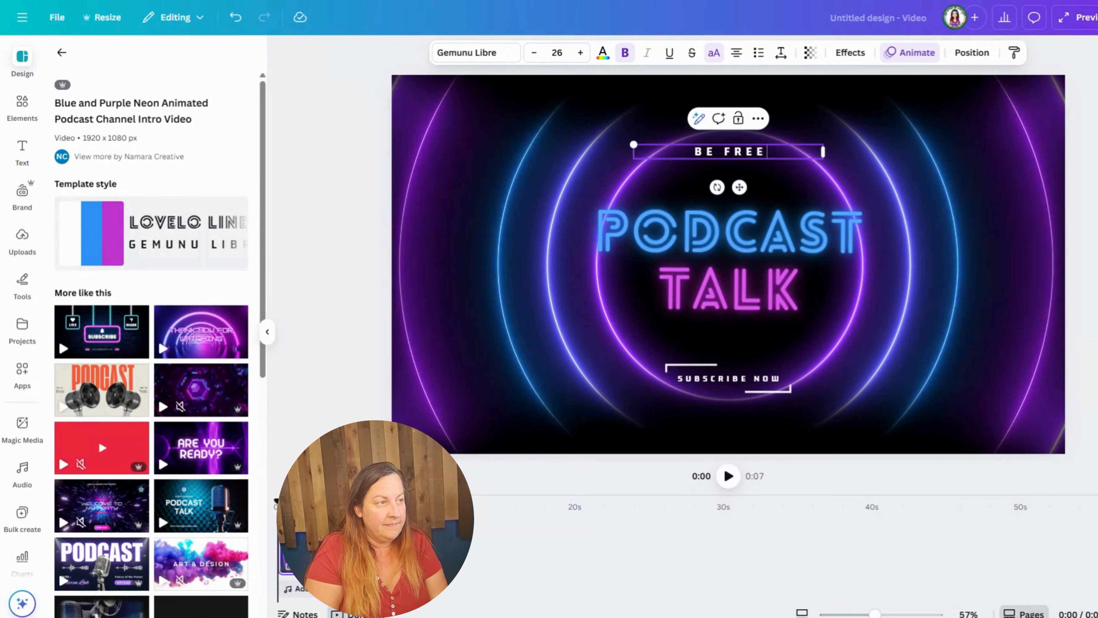
pyautogui.write(' AND DESIGN')
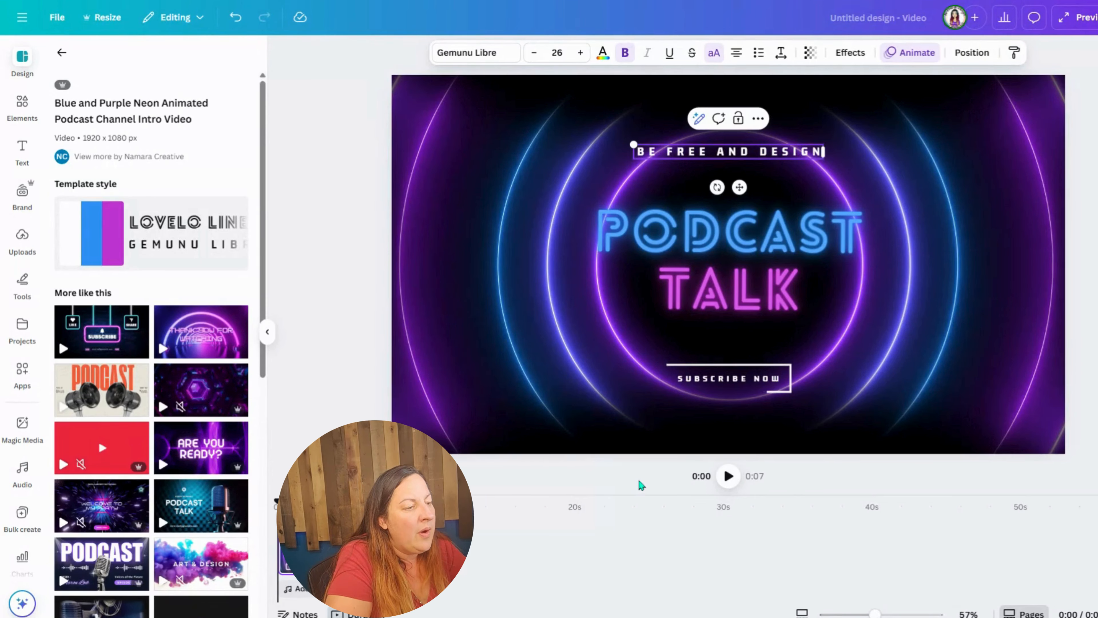
pyautogui.click(641, 485)
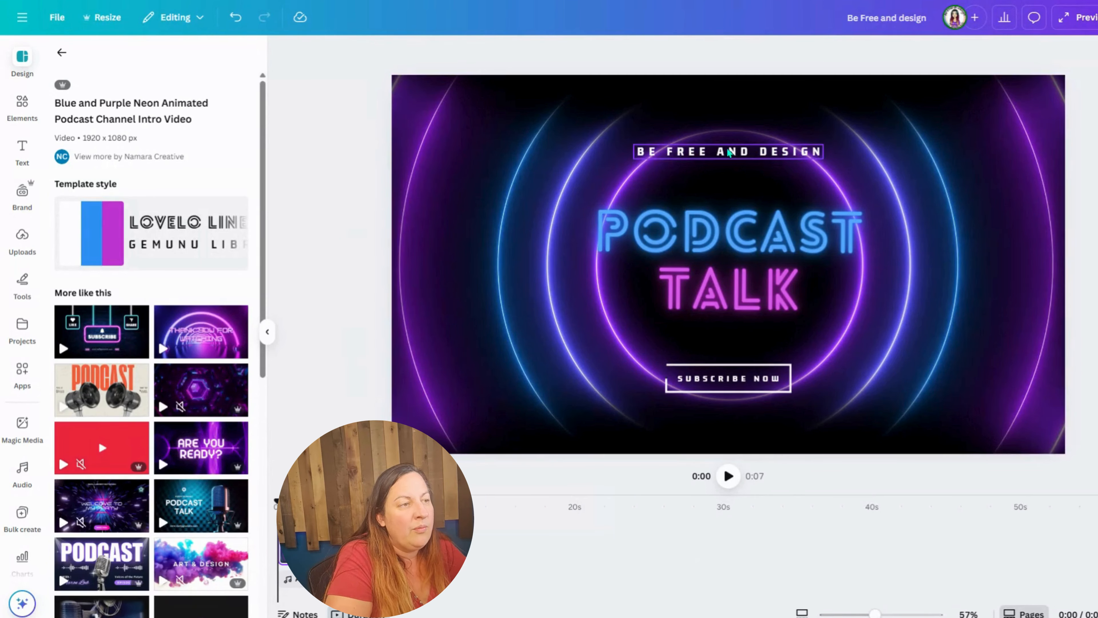
# Step: Add the purple vintage microphone cutout photo from the elements beside the podcast title, and shrink it to clear the text
pyautogui.click(23, 107)
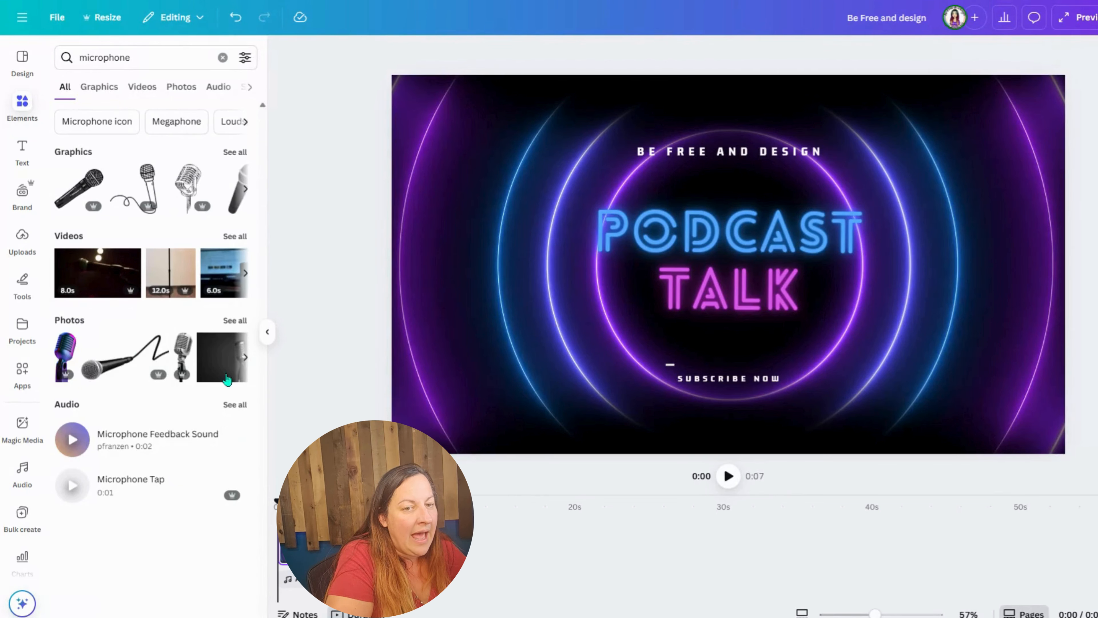
pyautogui.click(70, 348)
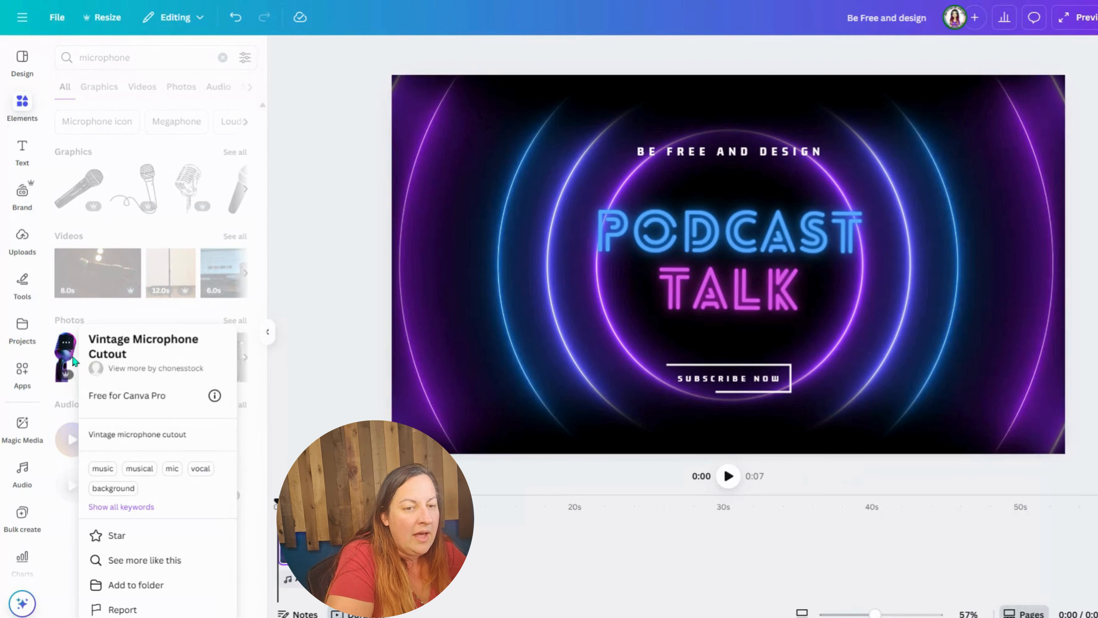
pyautogui.click(320, 362)
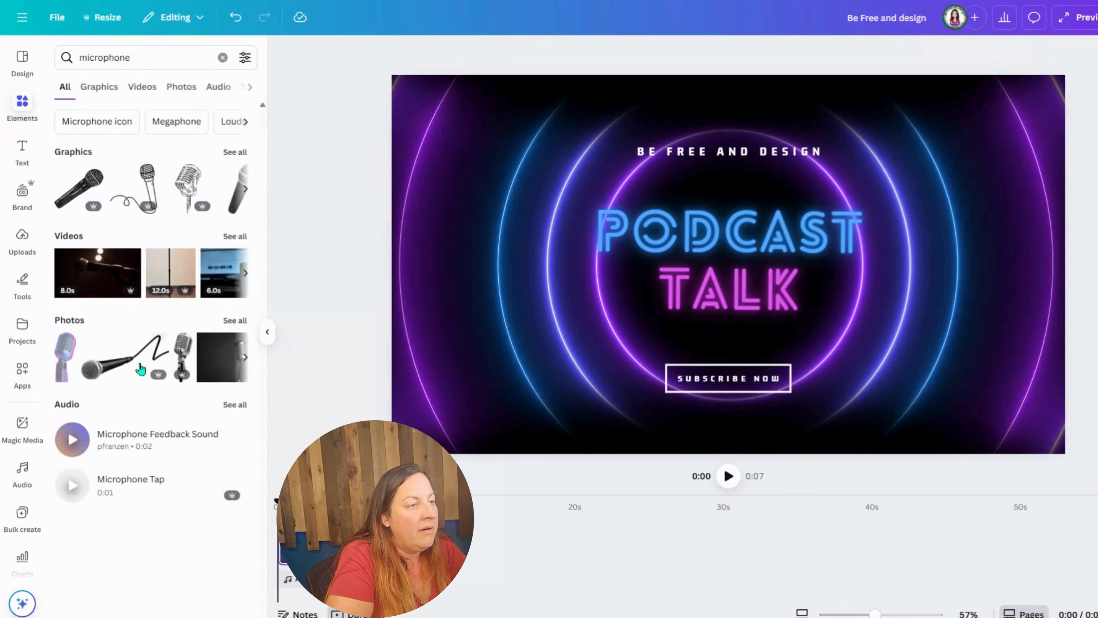
pyautogui.moveTo(65, 357); pyautogui.dragTo(945, 297)
pyautogui.moveTo(1019, 151); pyautogui.dragTo(1000, 196)
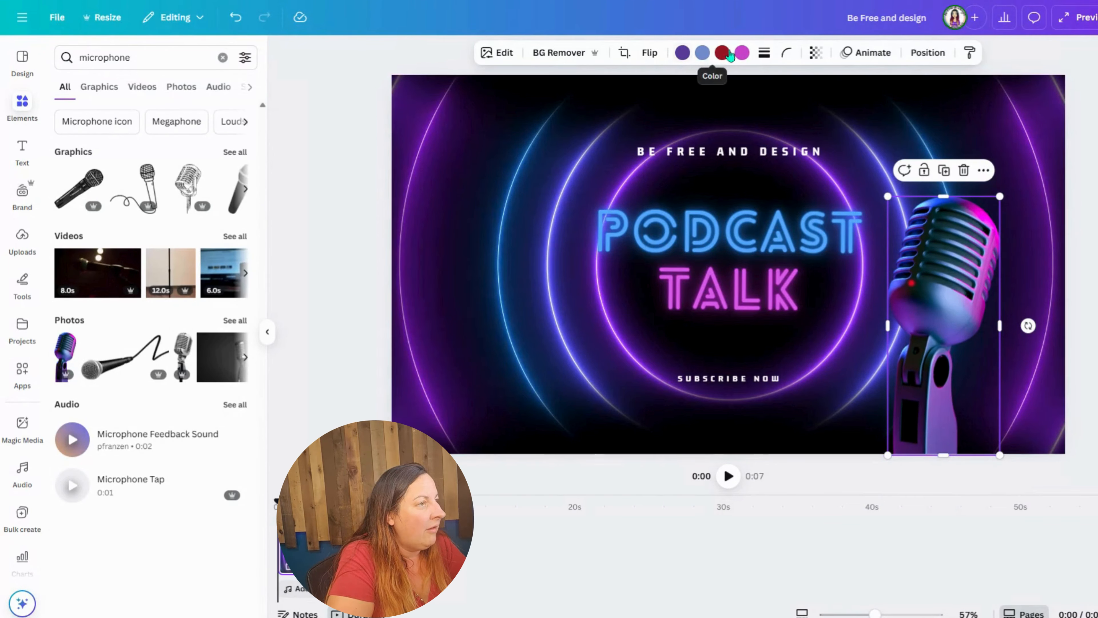
# Step: Recolor the microphone's dark purple tone with Brand Kit swatches, trying sage green and #dad3e4 and finishing with #8bb6bd
pyautogui.click(683, 52)
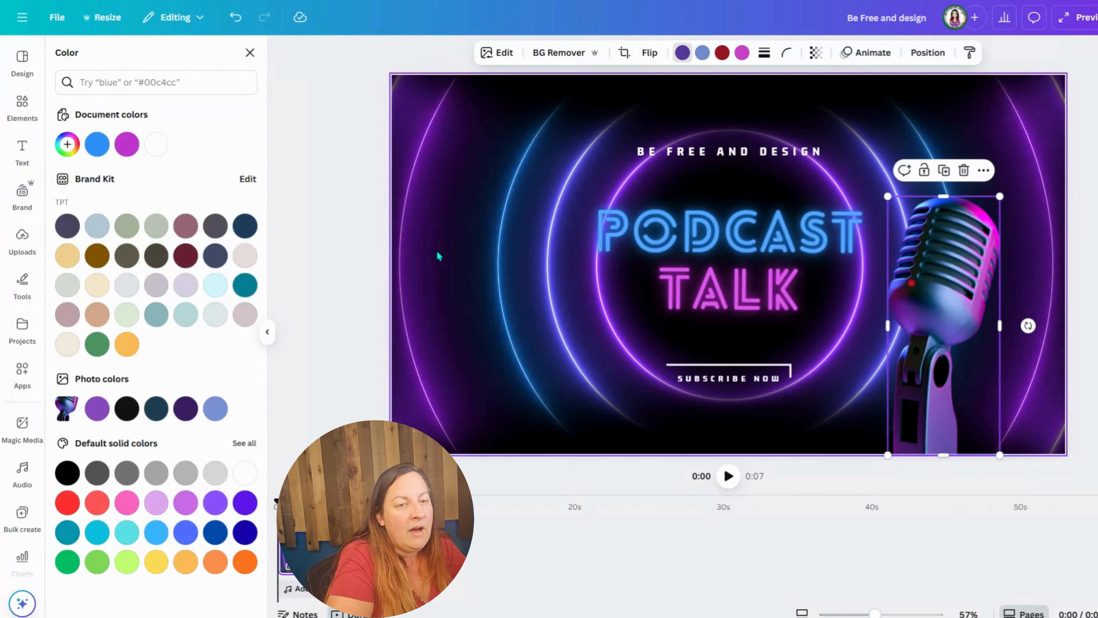
pyautogui.click(127, 226)
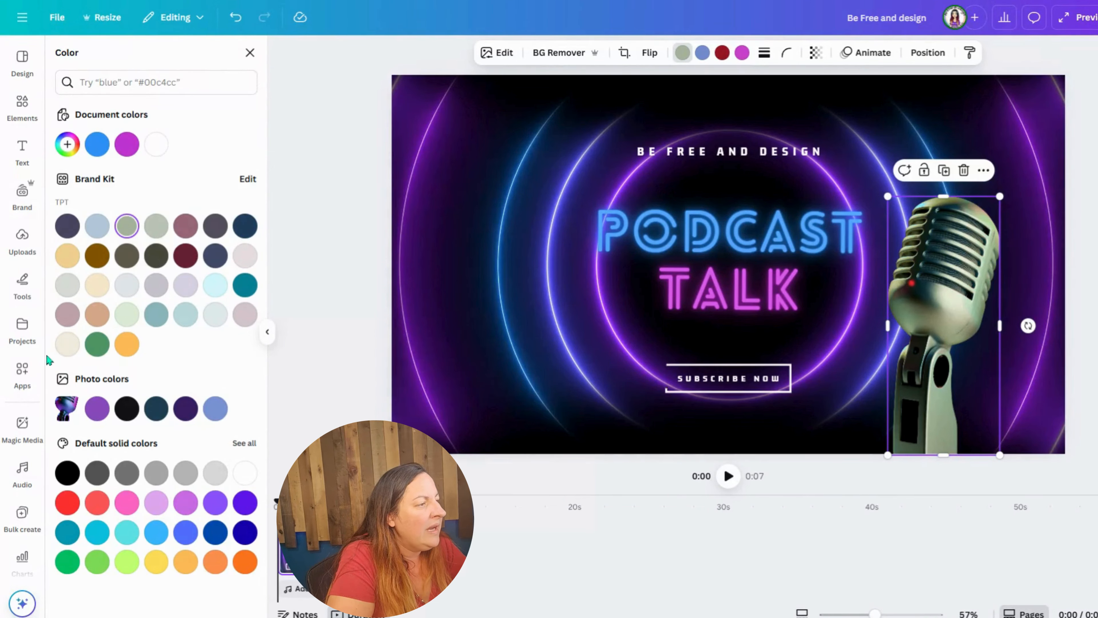
pyautogui.click(187, 290)
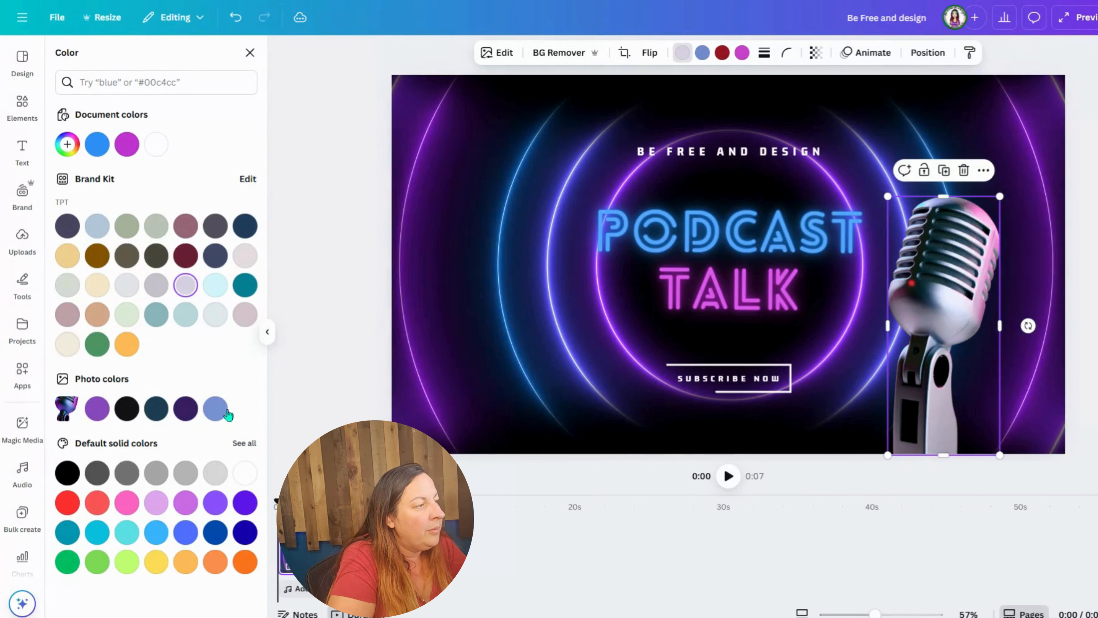
pyautogui.click(160, 322)
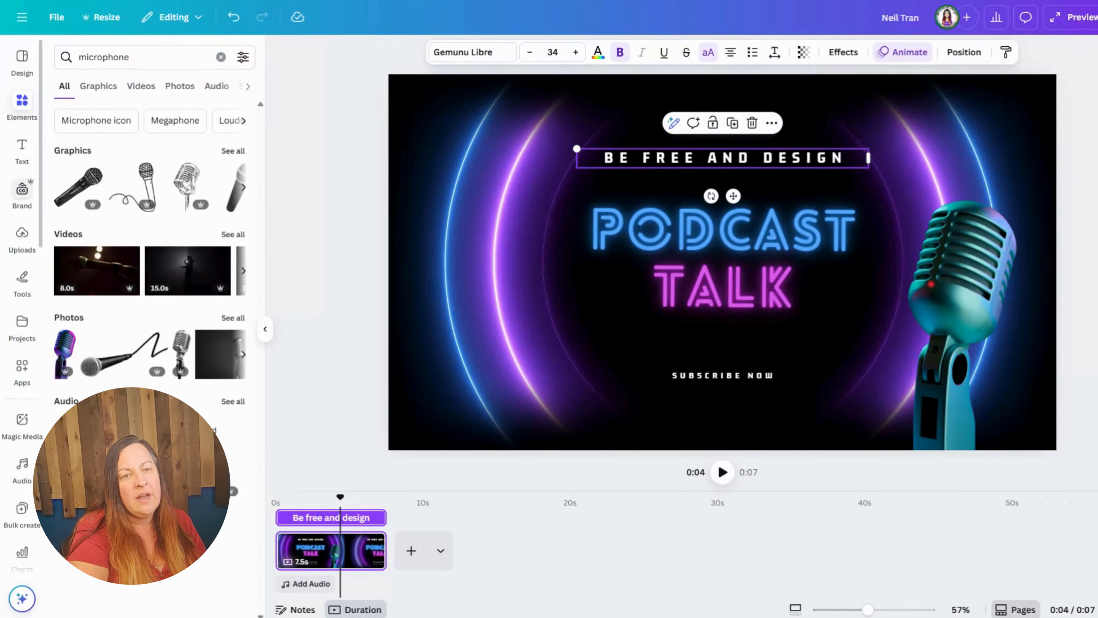
# Step: Open the voiceover recorder from the record-yourself options in the uploads
pyautogui.click(22, 233)
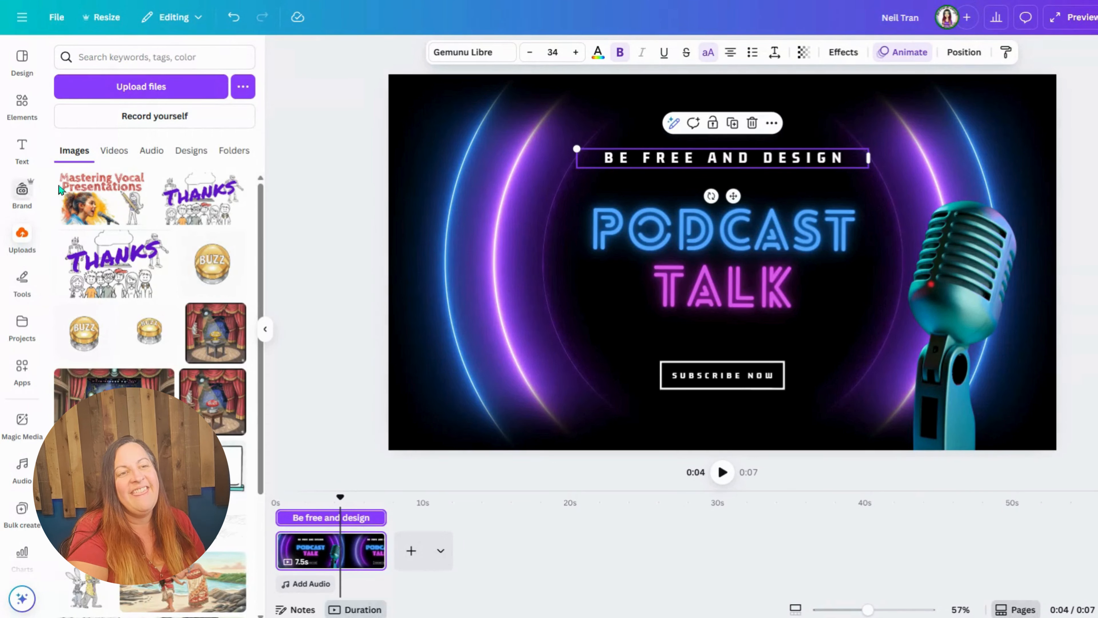
pyautogui.click(153, 115)
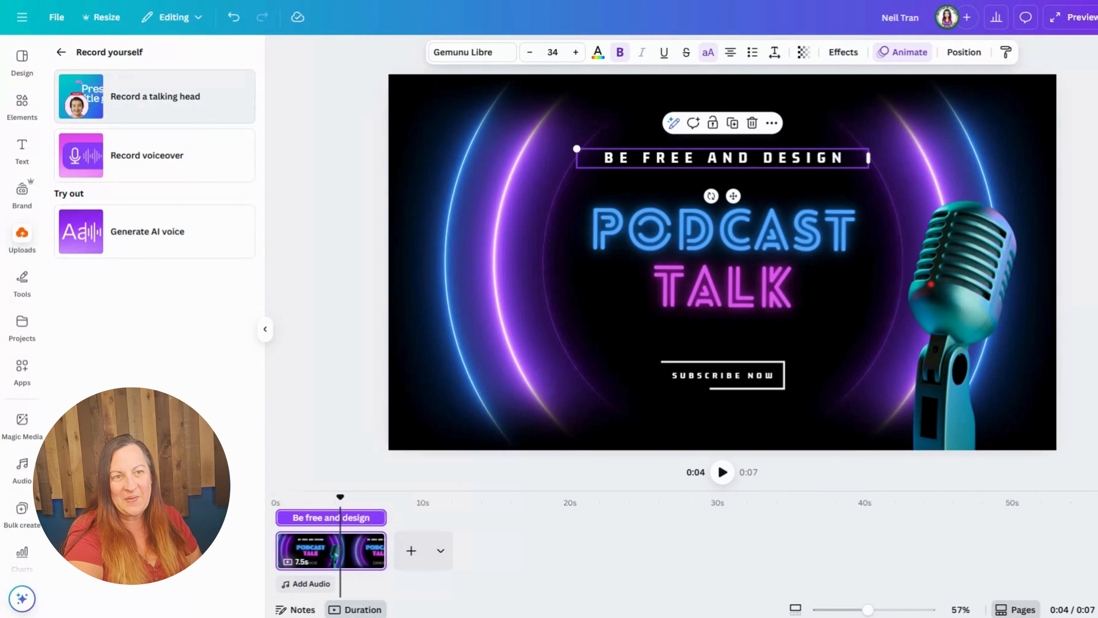
pyautogui.click(177, 163)
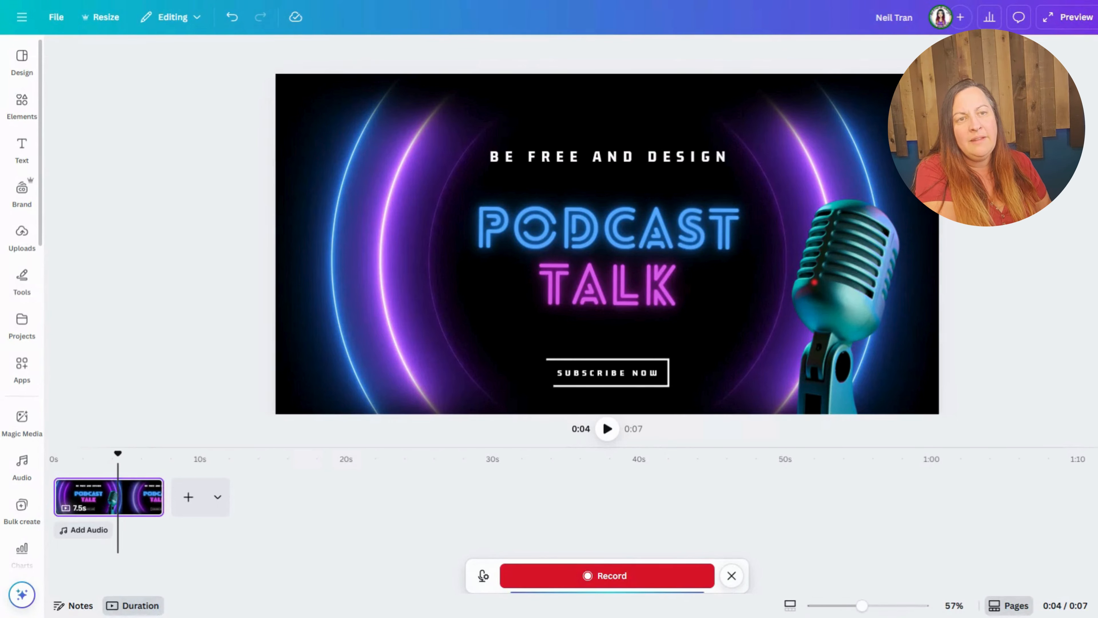
# Step: Search the elements for "breaking glass" in place of the microphone search
pyautogui.click(22, 104)
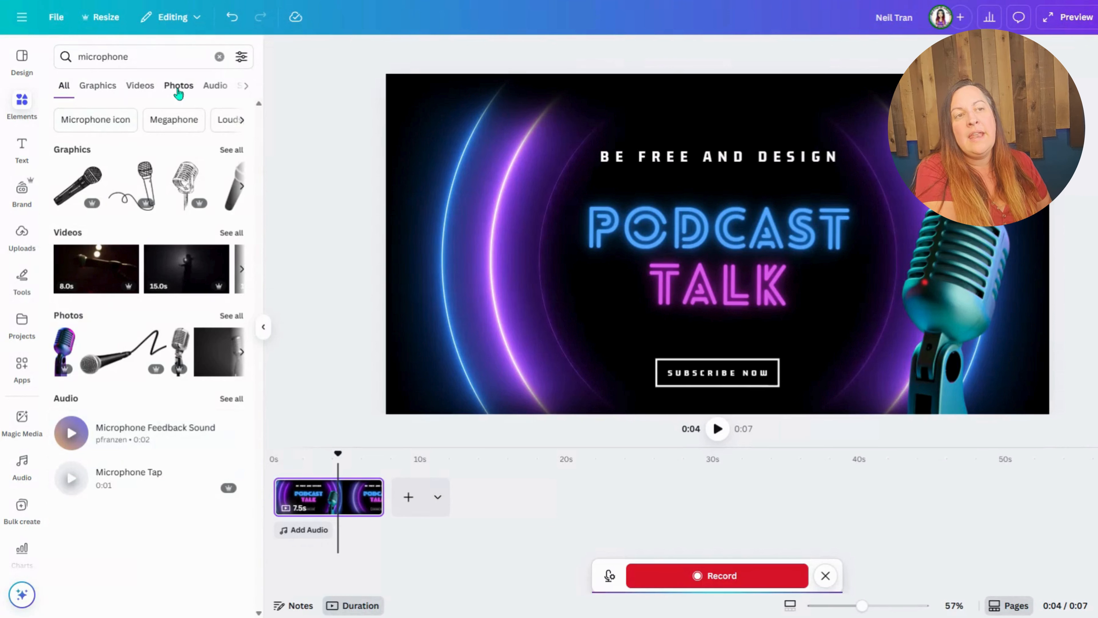
pyautogui.click(213, 87)
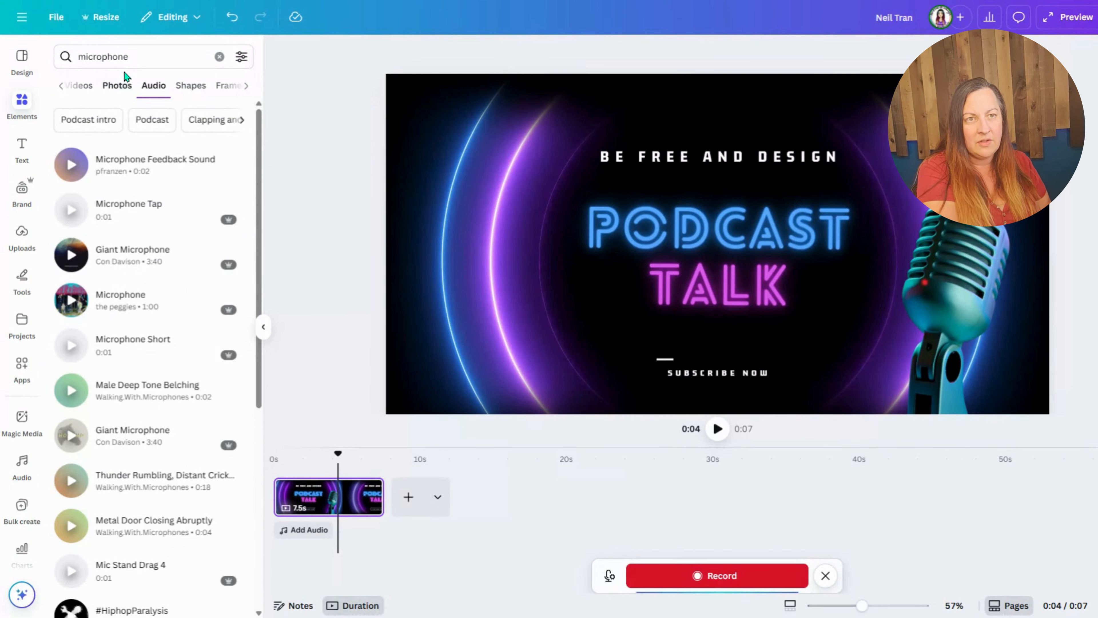
pyautogui.click(219, 56)
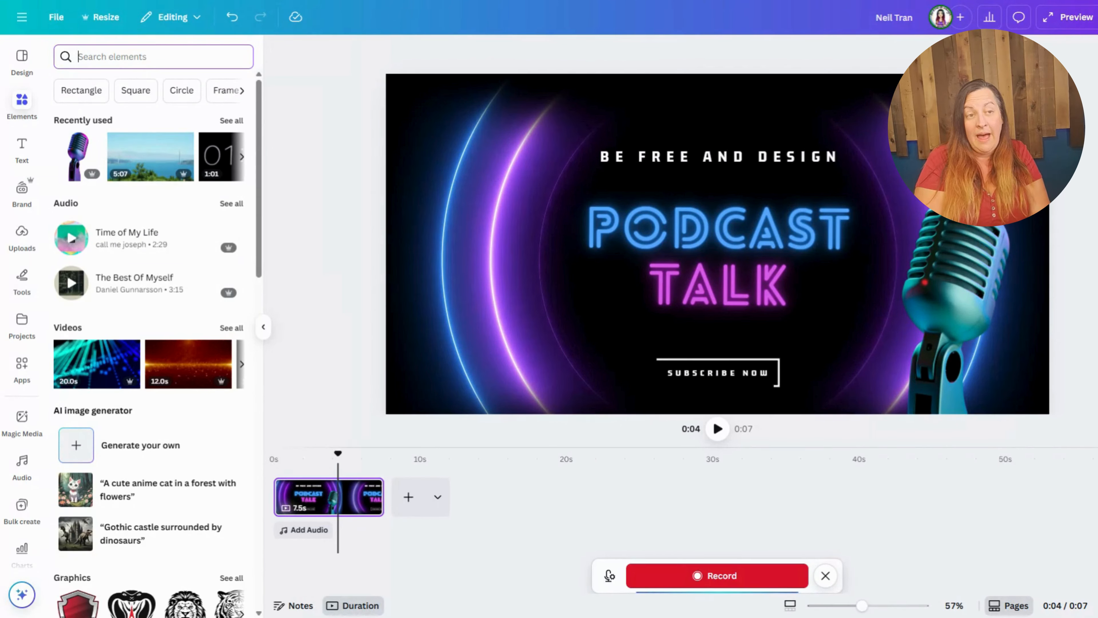
pyautogui.write('breaking la')
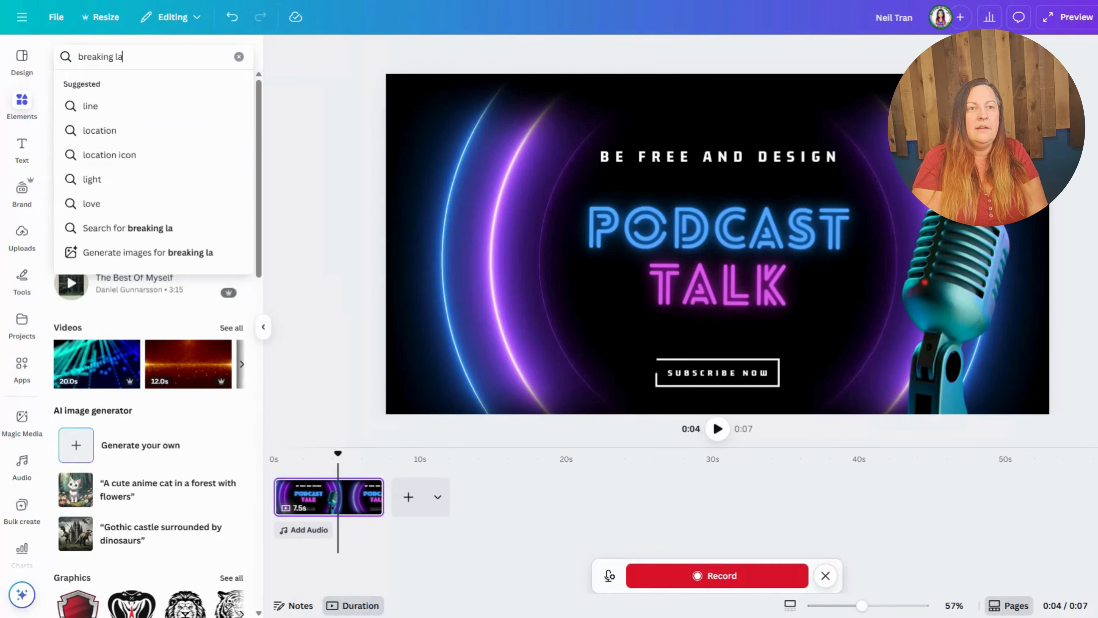
pyautogui.write('lass')
pyautogui.press('Return')
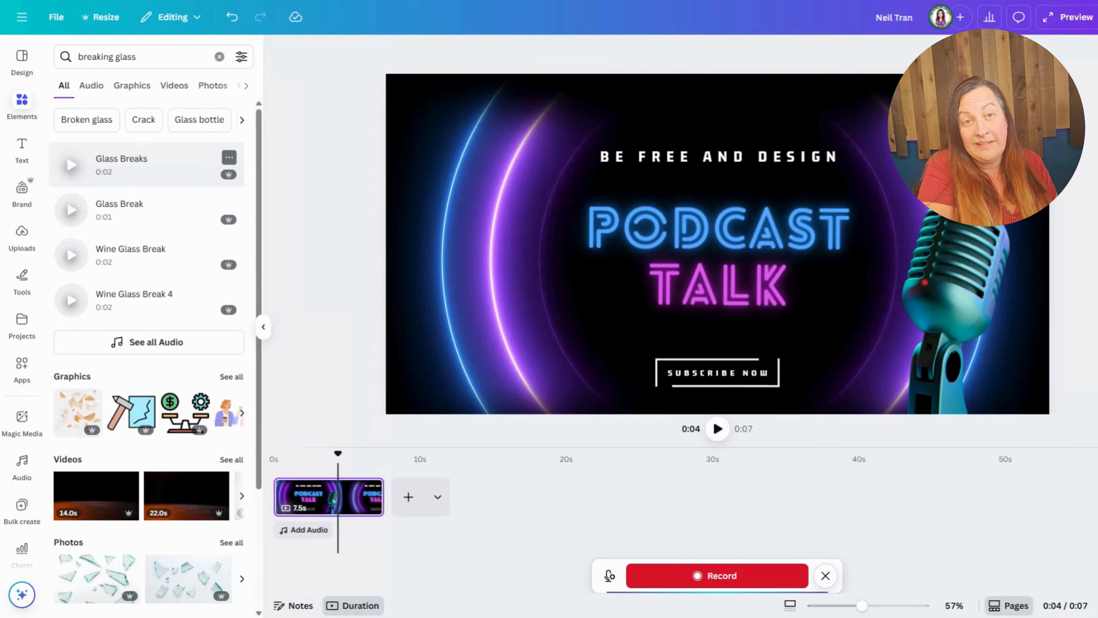
# Step: Preview the glass-breaking sound effects and add Glass Breaks to the timeline
pyautogui.click(71, 209)
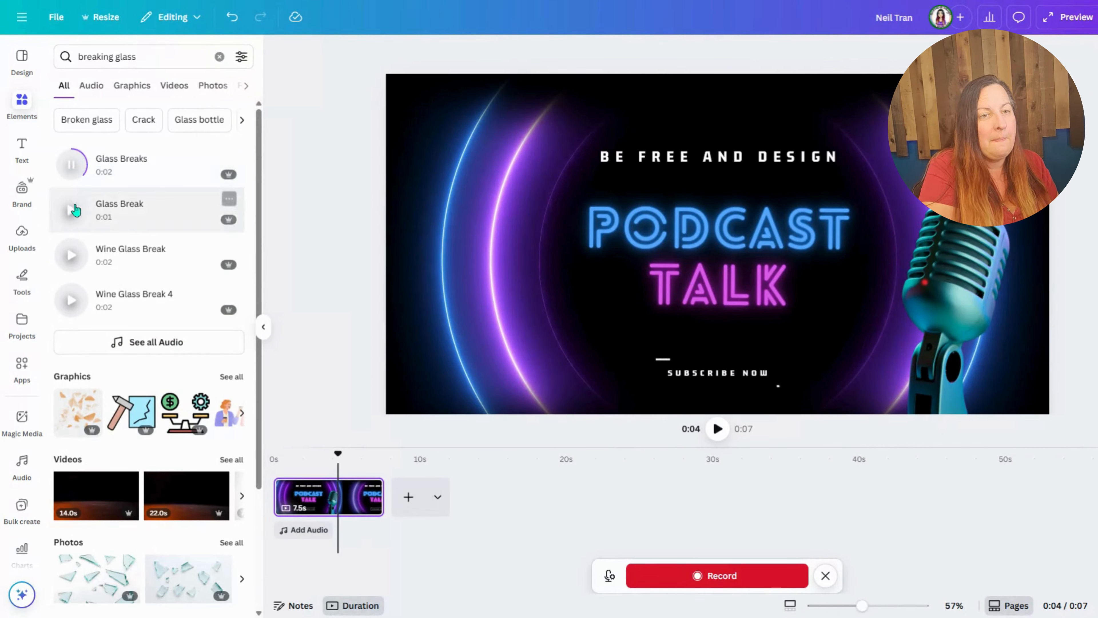
pyautogui.click(71, 260)
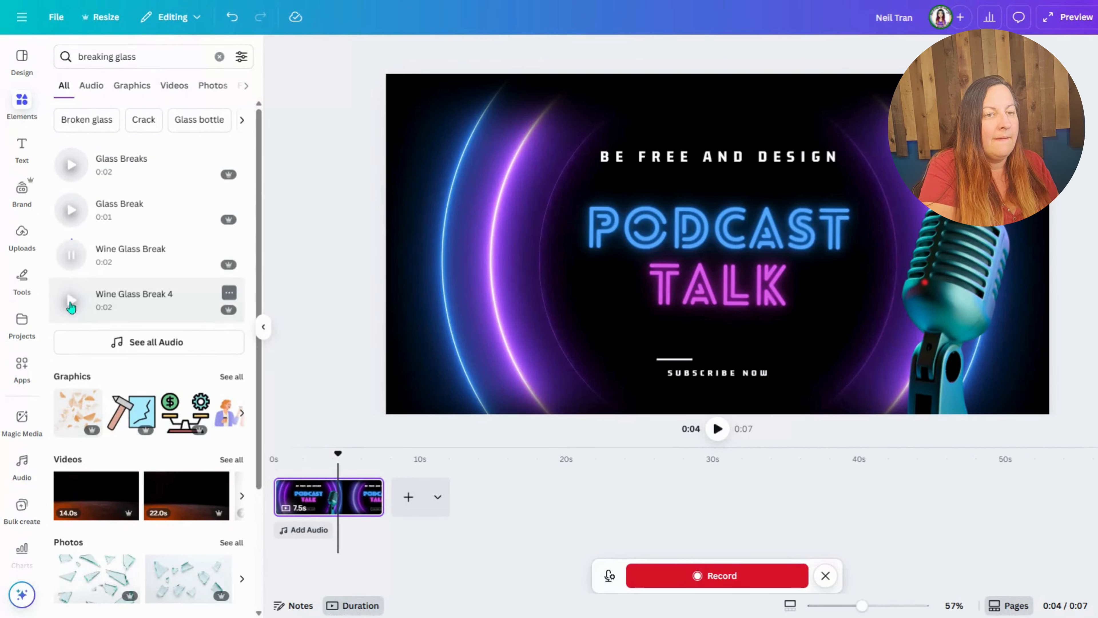
pyautogui.click(71, 303)
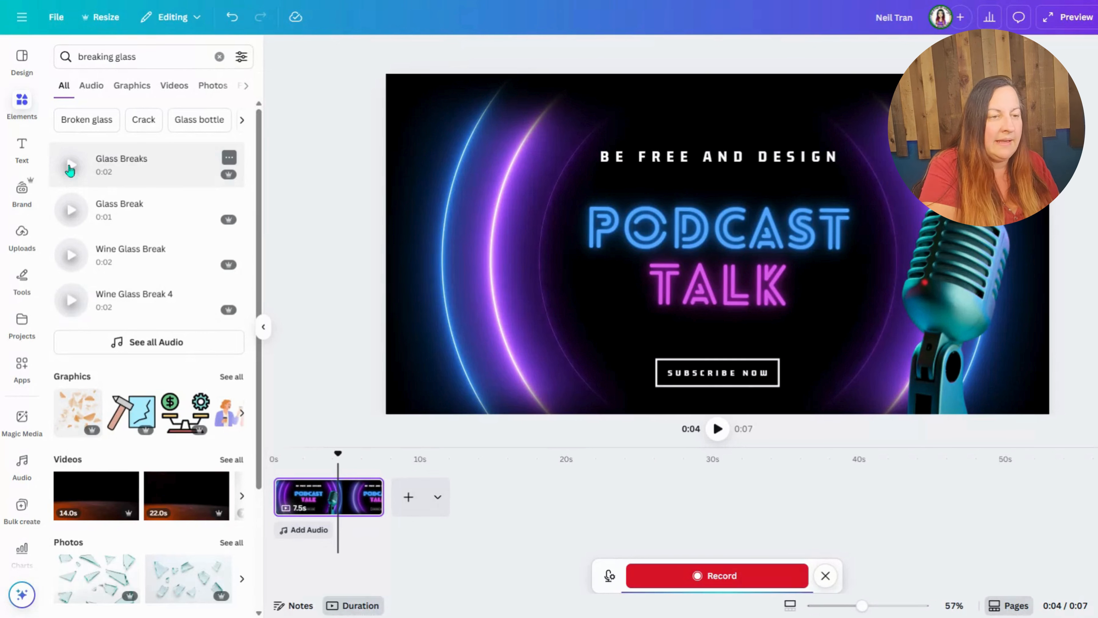
pyautogui.click(137, 169)
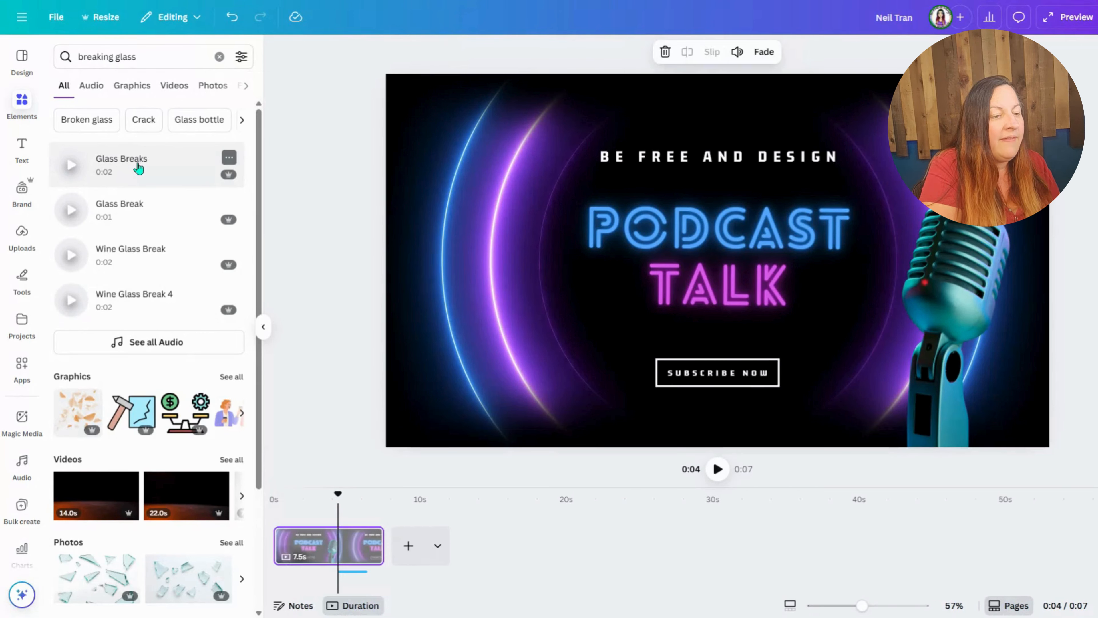
# Step: Extend the video page to 15.0 seconds and move the Glass Breaks clip to the start of the timeline
pyautogui.click(362, 572)
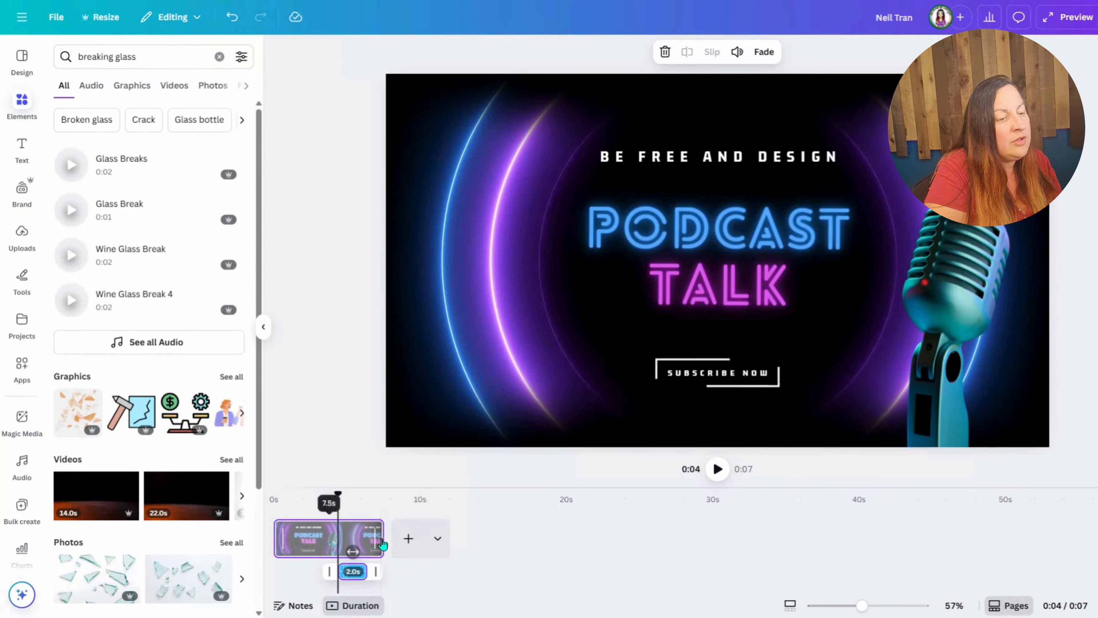
pyautogui.moveTo(386, 542); pyautogui.dragTo(492, 542)
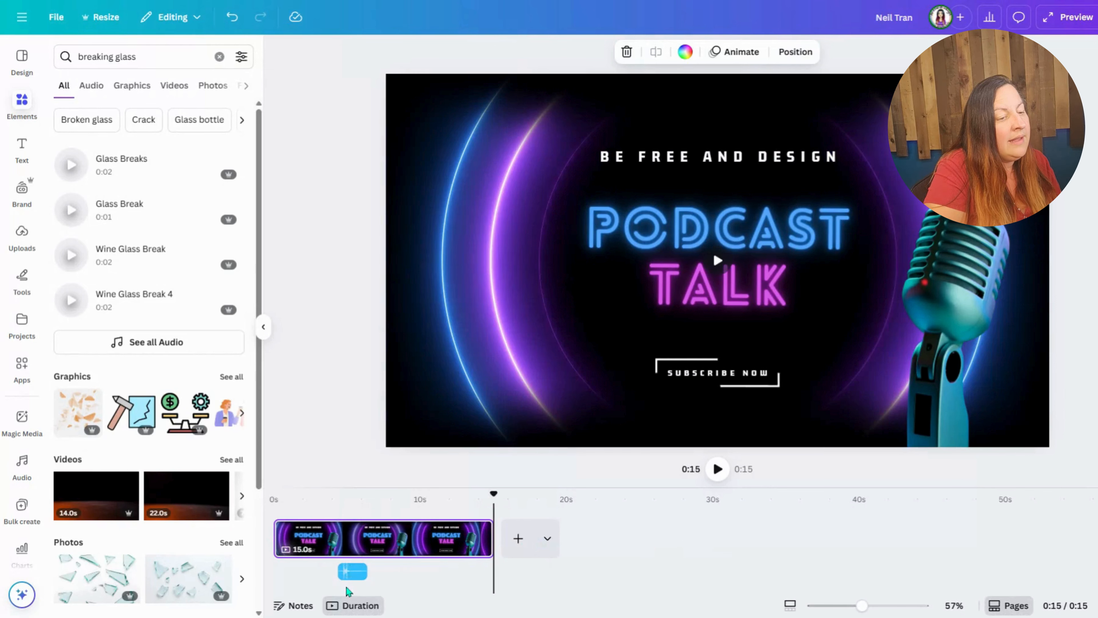
pyautogui.click(360, 573)
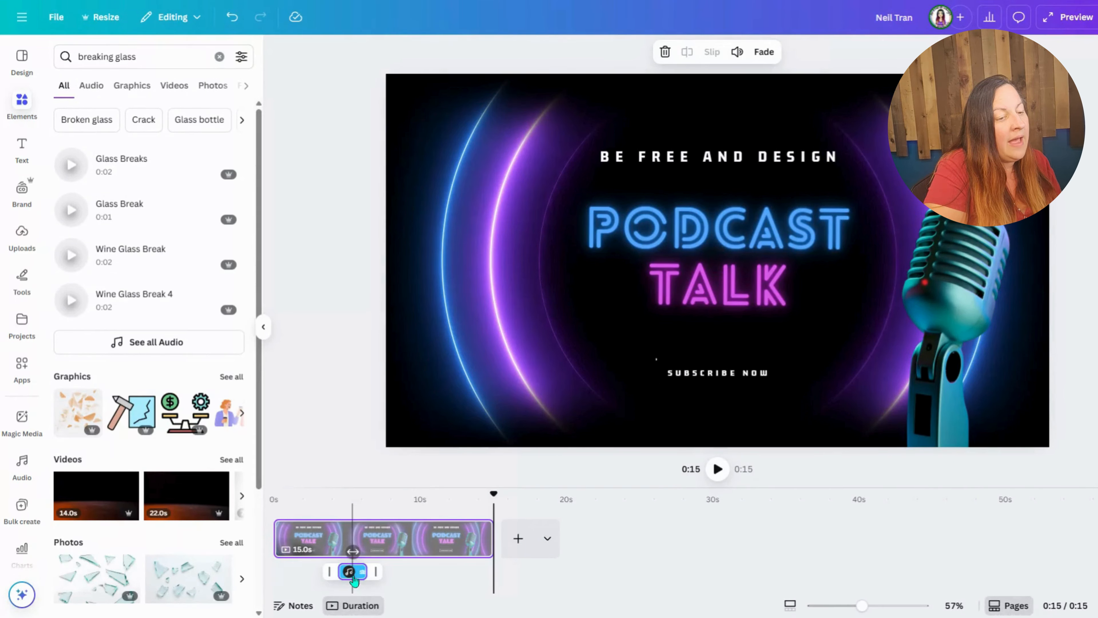
pyautogui.moveTo(361, 573); pyautogui.dragTo(418, 575)
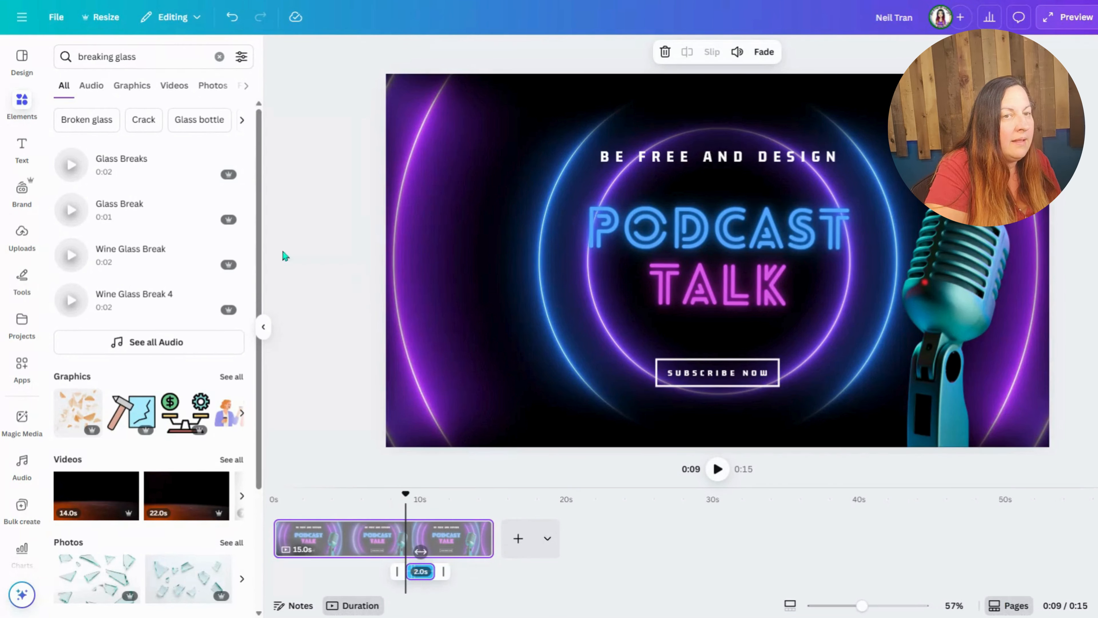
pyautogui.click(70, 166)
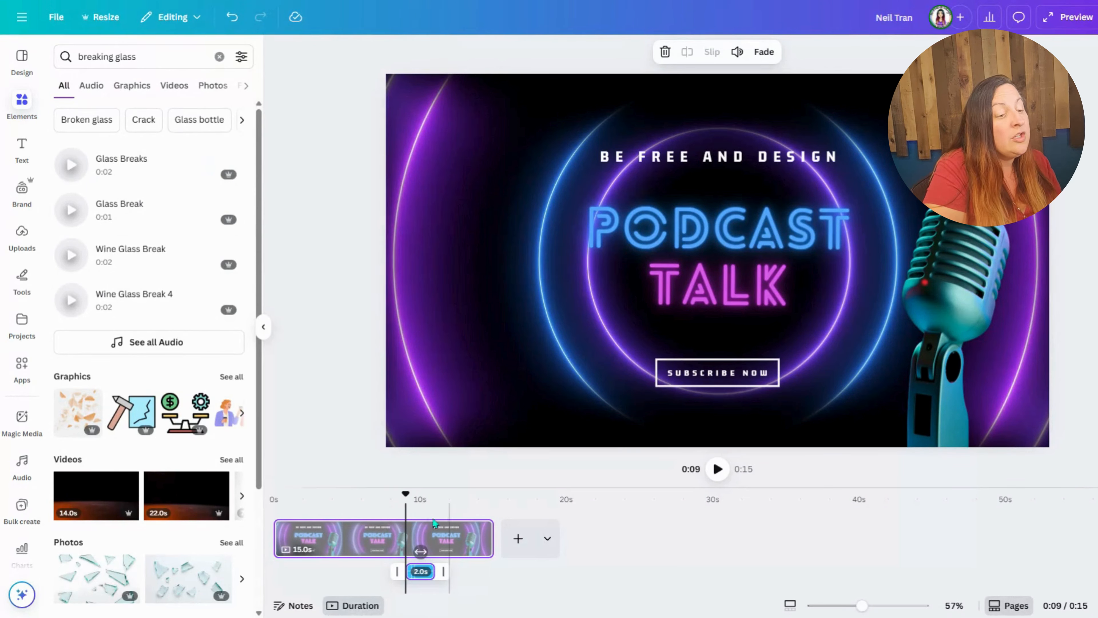
pyautogui.moveTo(420, 568); pyautogui.dragTo(285, 568)
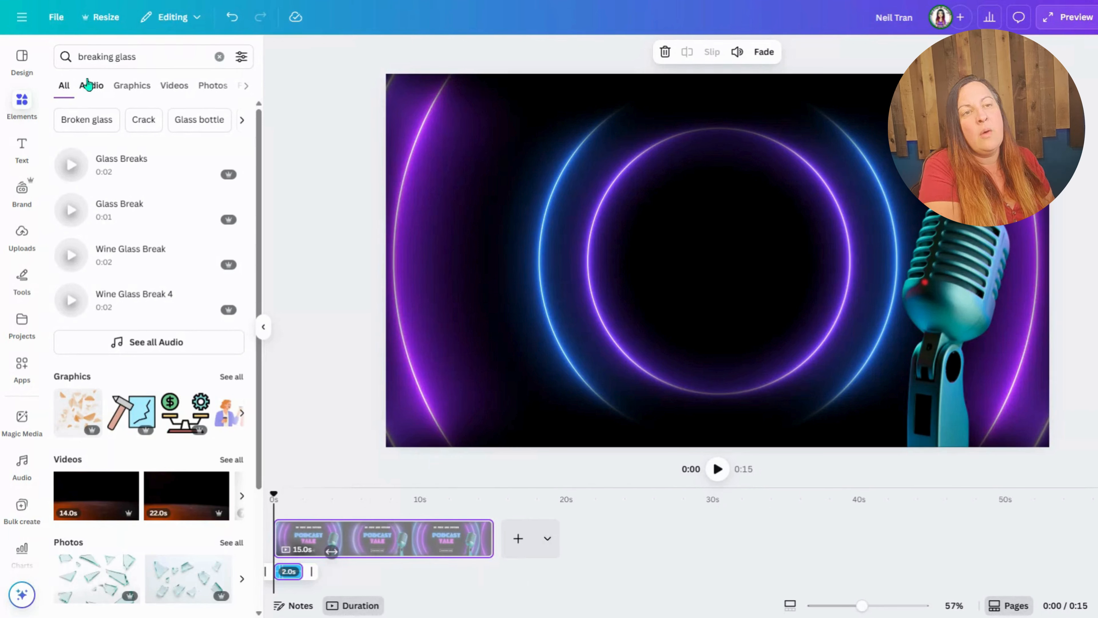
# Step: Search the elements for "wind gust", preview the sounds, and add Wind Gusts 4 to the timeline
pyautogui.click(219, 57)
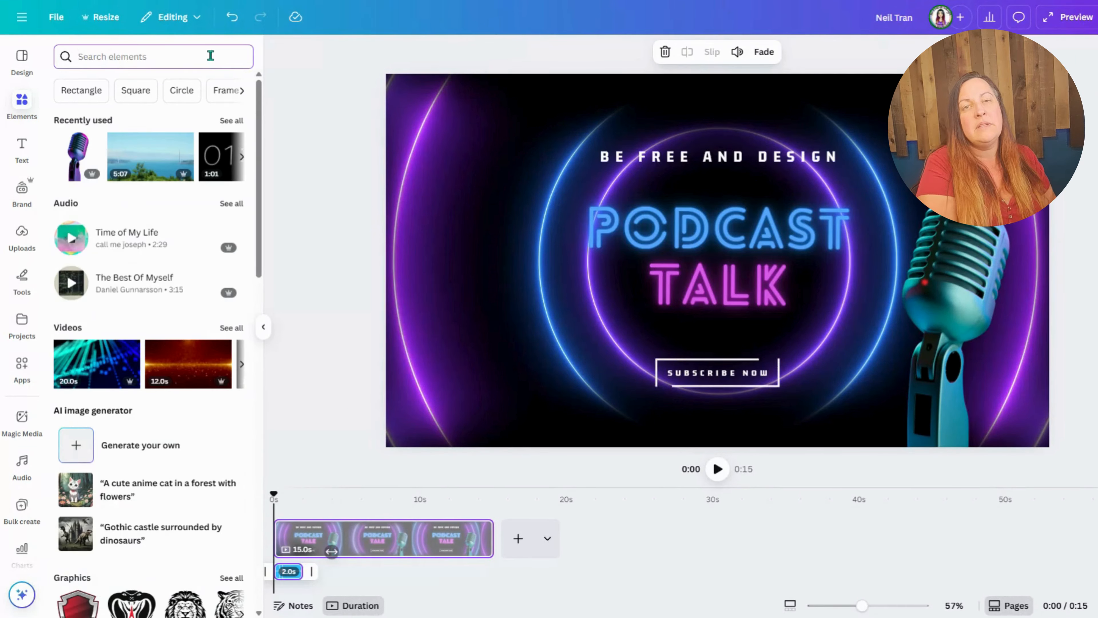
pyautogui.write('wind')
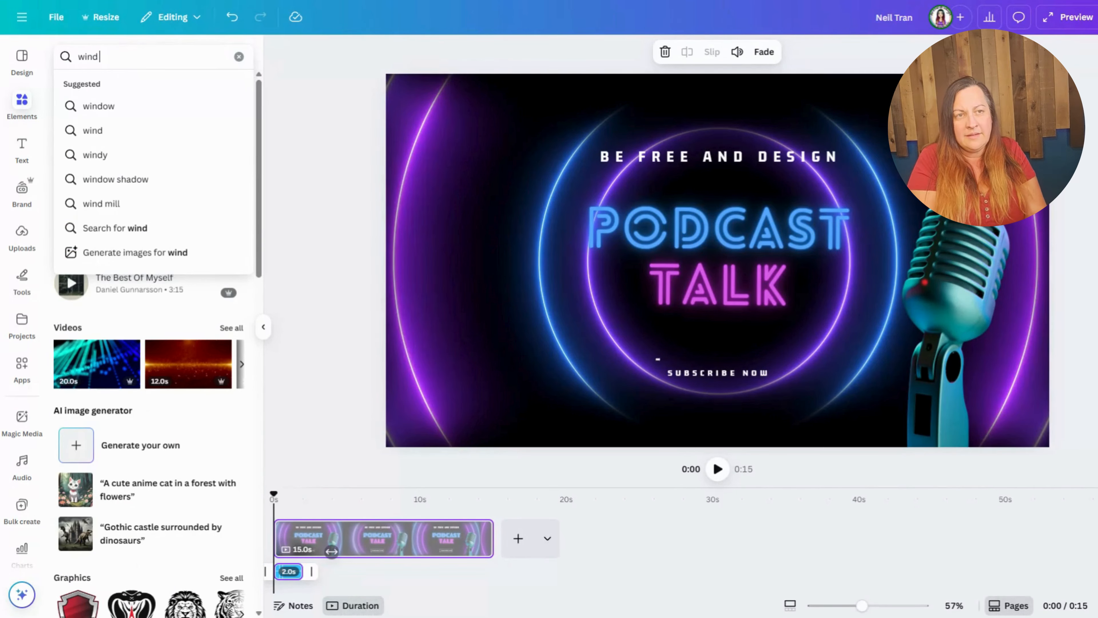
pyautogui.write(' gust')
pyautogui.press('Return')
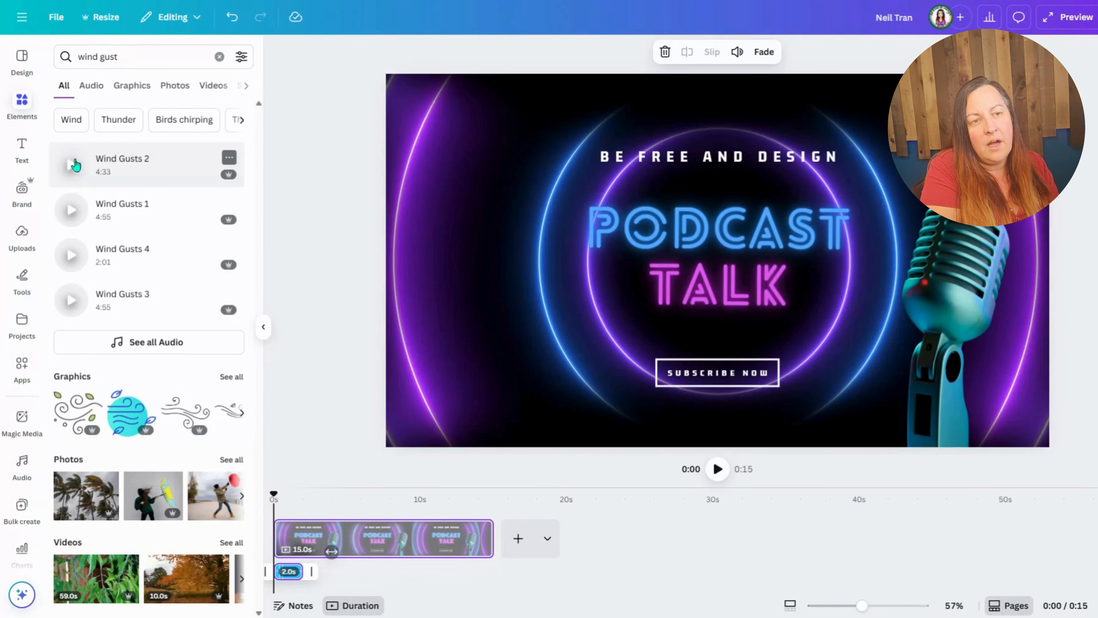
pyautogui.click(71, 210)
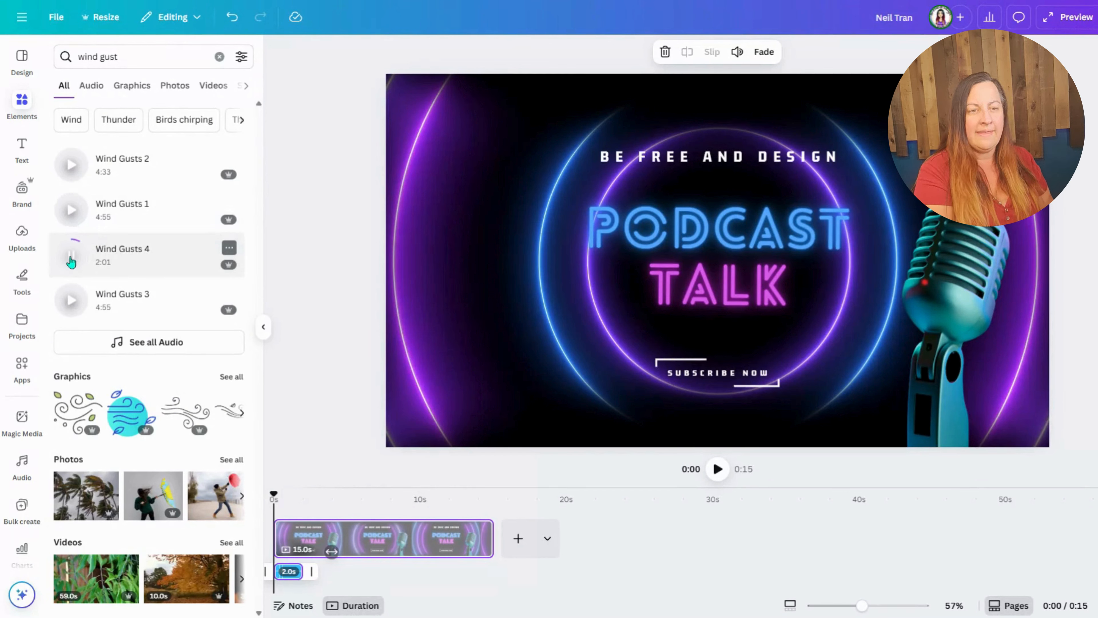
pyautogui.click(129, 255)
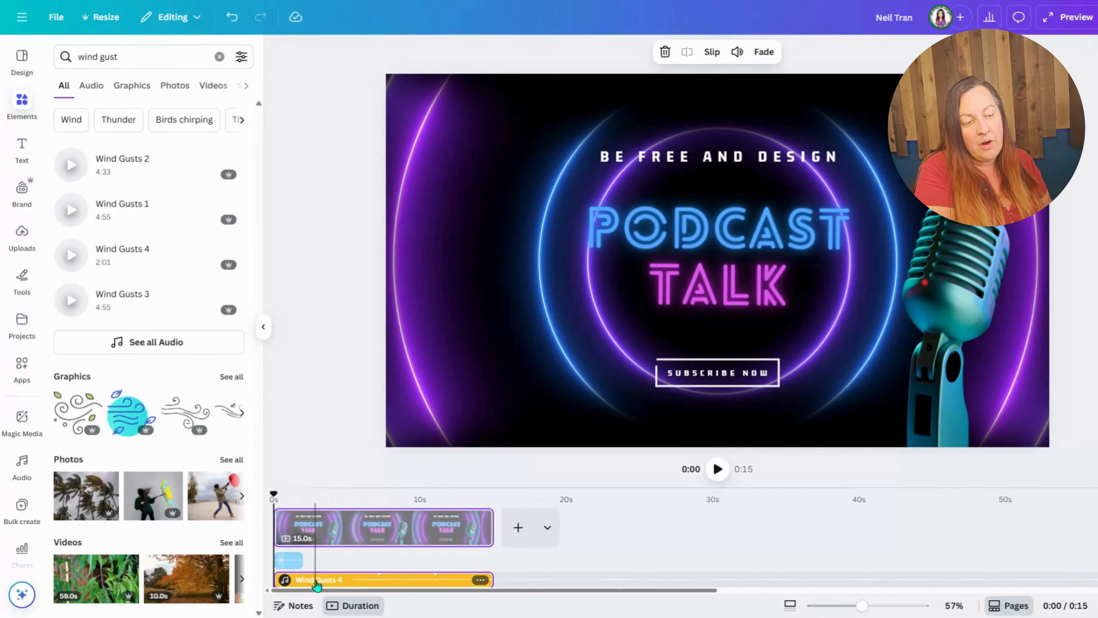
# Step: Shorten the Wind Gusts 4 clip to 14.3 s with a slightly delayed start, and play the video's opening seconds from the beginning
pyautogui.moveTo(327, 585); pyautogui.dragTo(337, 582)
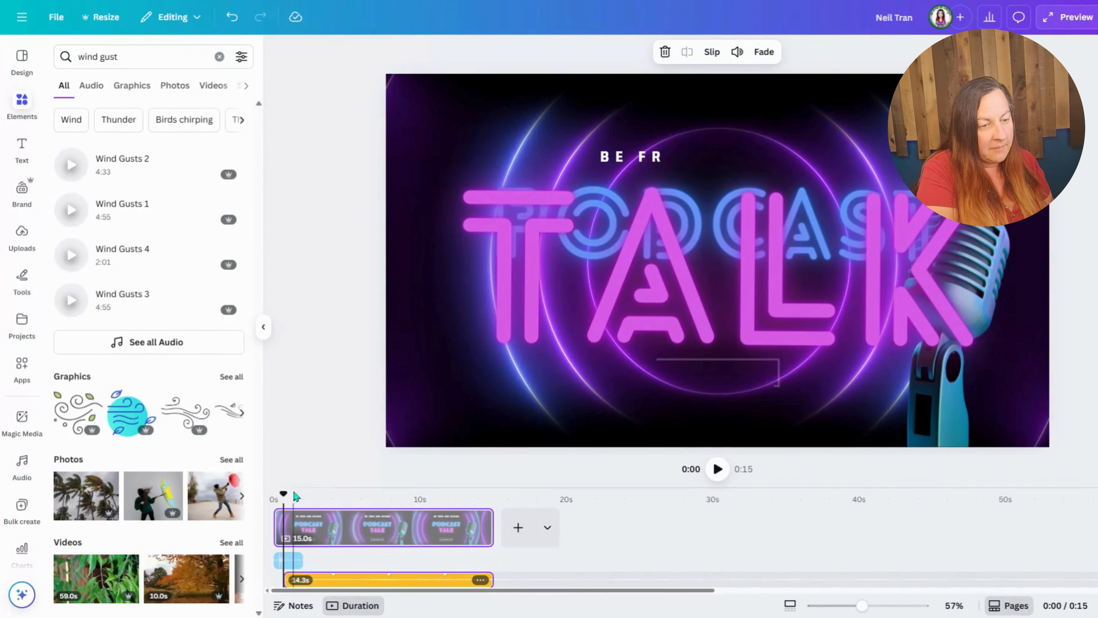
pyautogui.moveTo(284, 494); pyautogui.dragTo(273, 494)
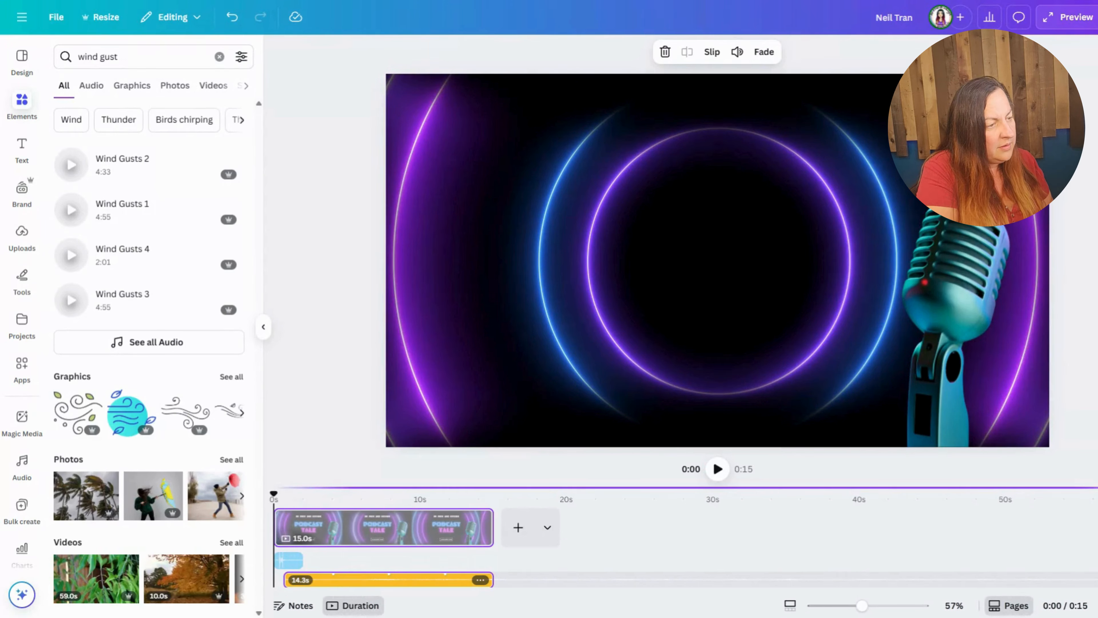
pyautogui.click(717, 469)
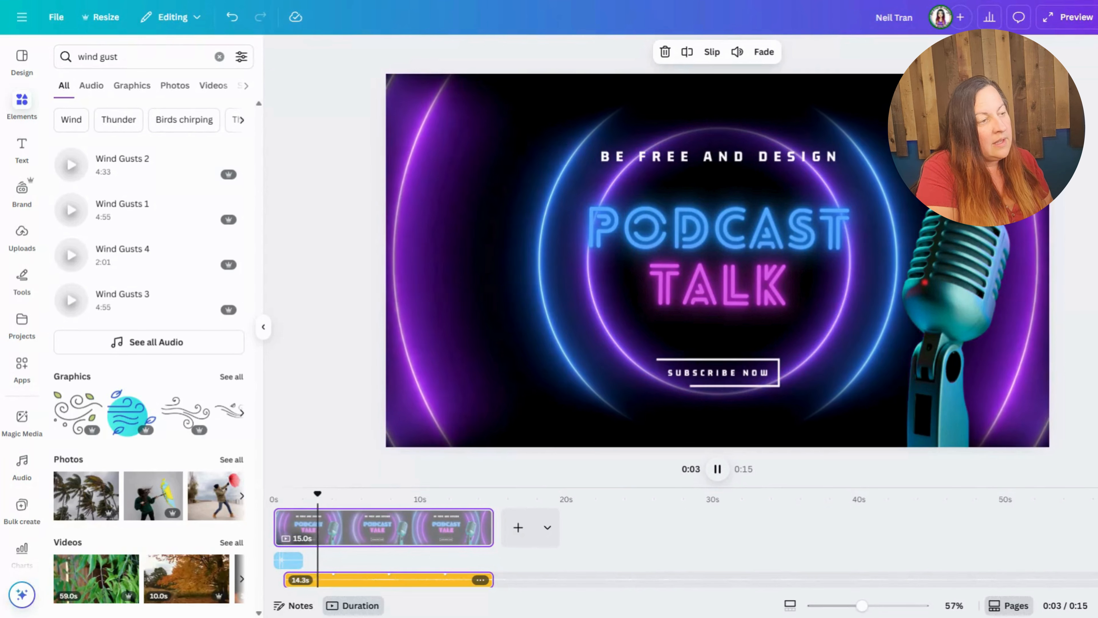
pyautogui.click(718, 469)
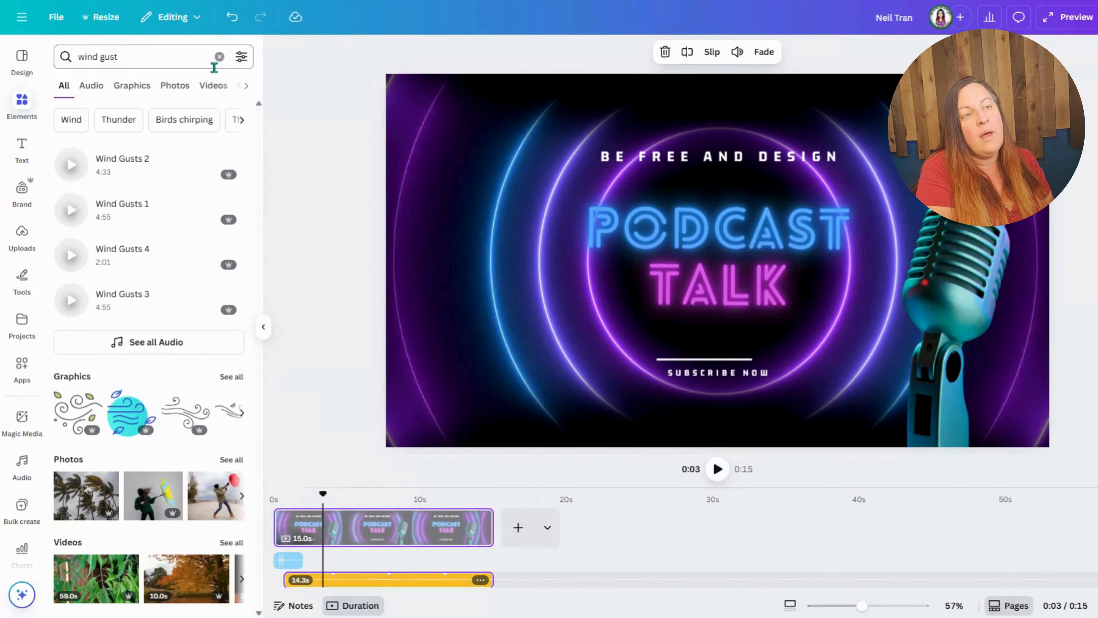
# Step: Search the elements for "suspencful" and preview the tracks Close to Touch, Cinematic Suspence, Musique suspence, mysterieux and Over the Edge
pyautogui.click(219, 57)
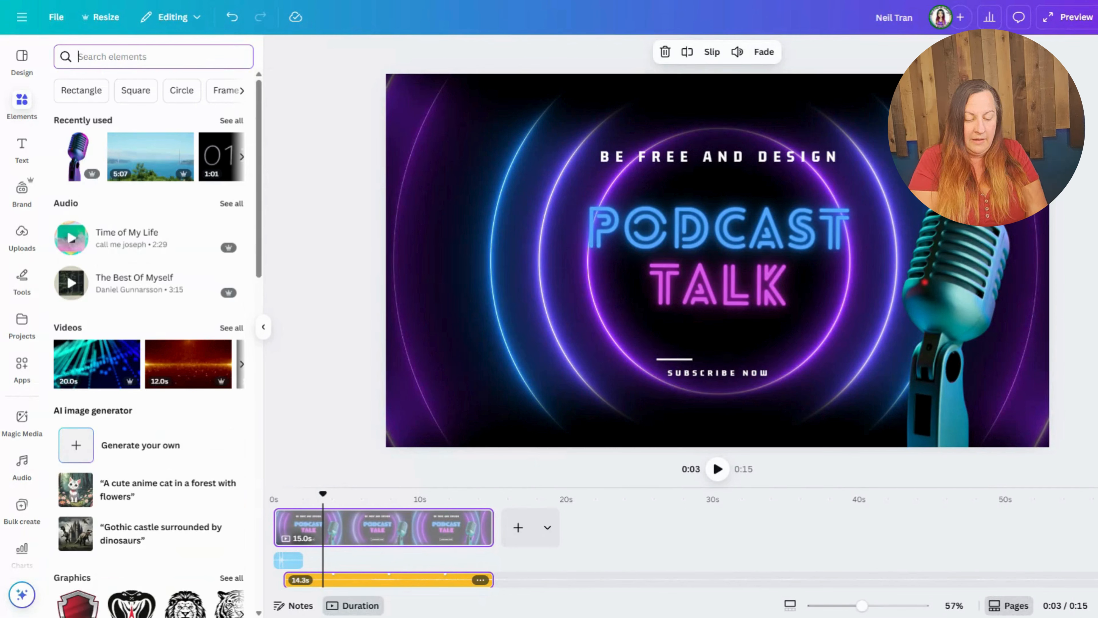
pyautogui.write('suspenc')
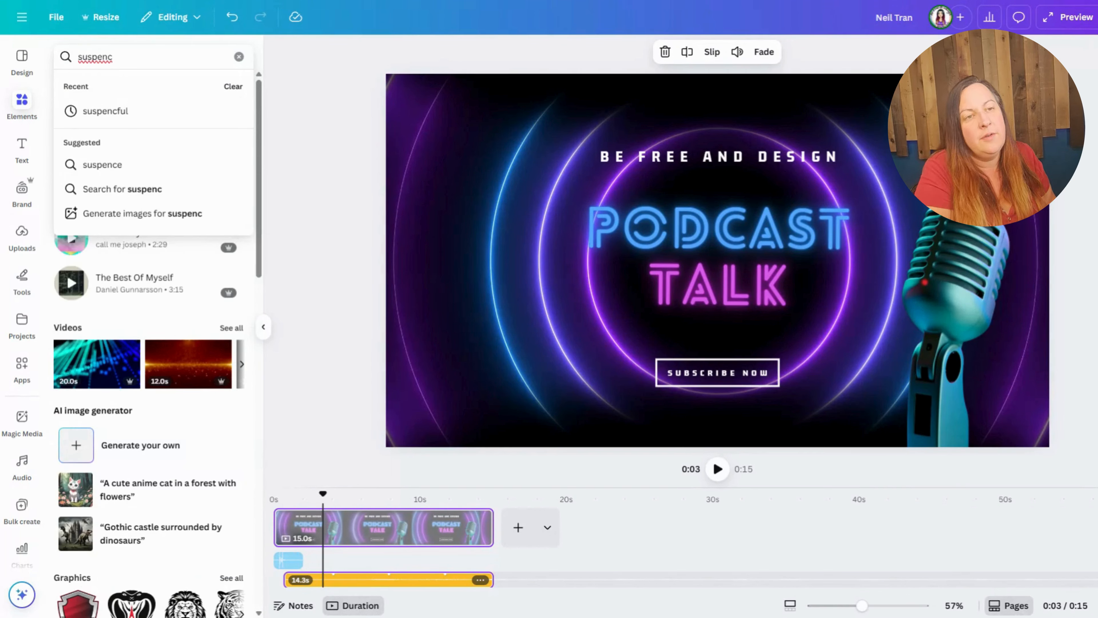
pyautogui.click(121, 109)
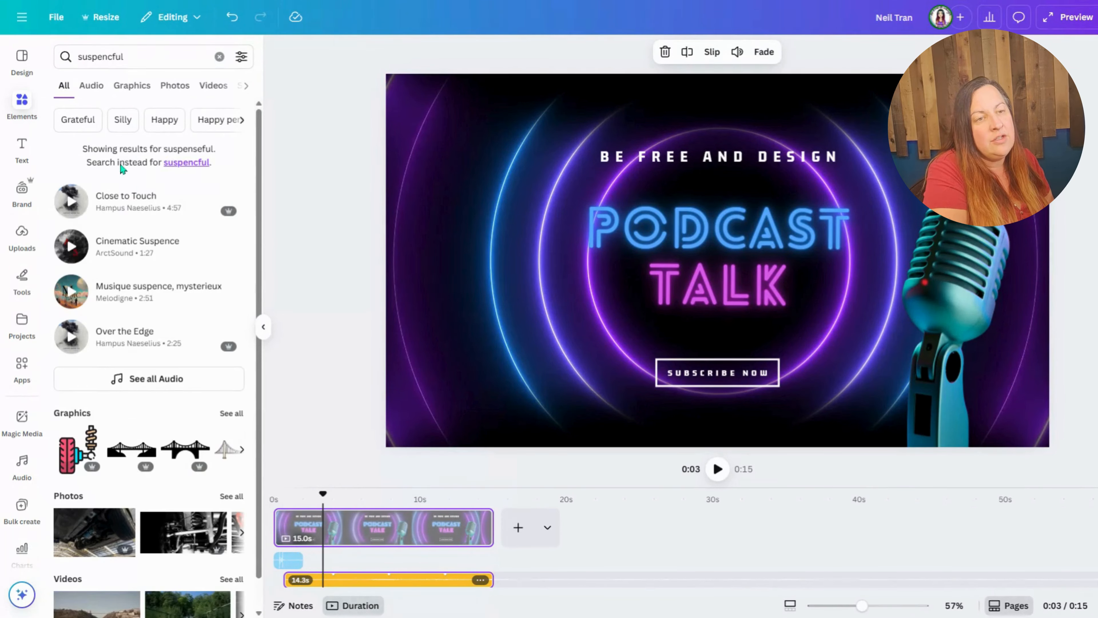
pyautogui.click(71, 209)
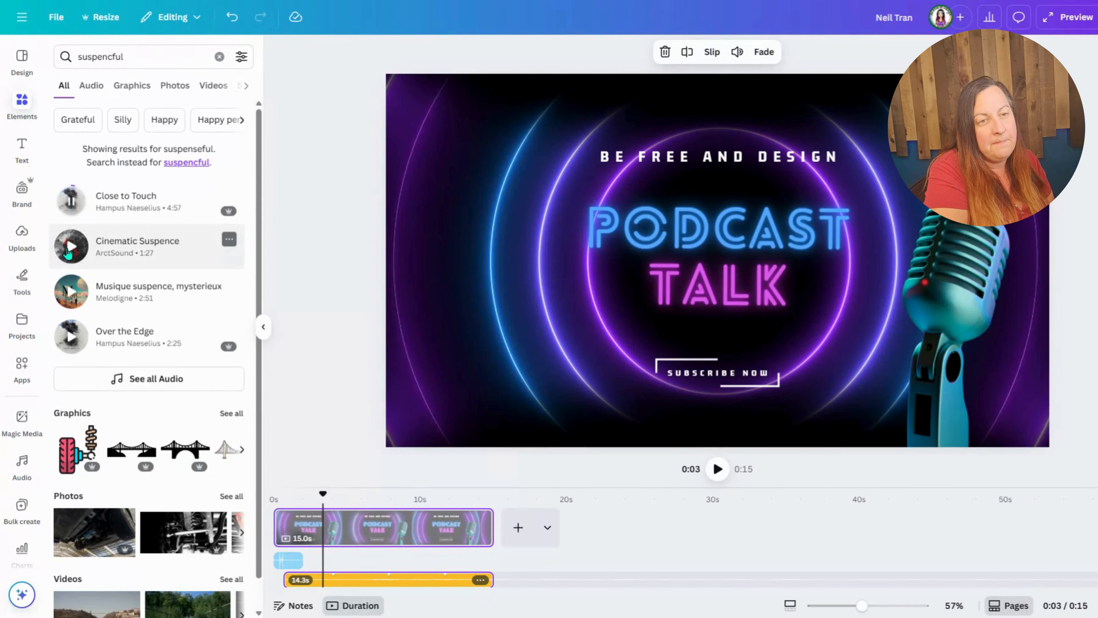
pyautogui.click(69, 247)
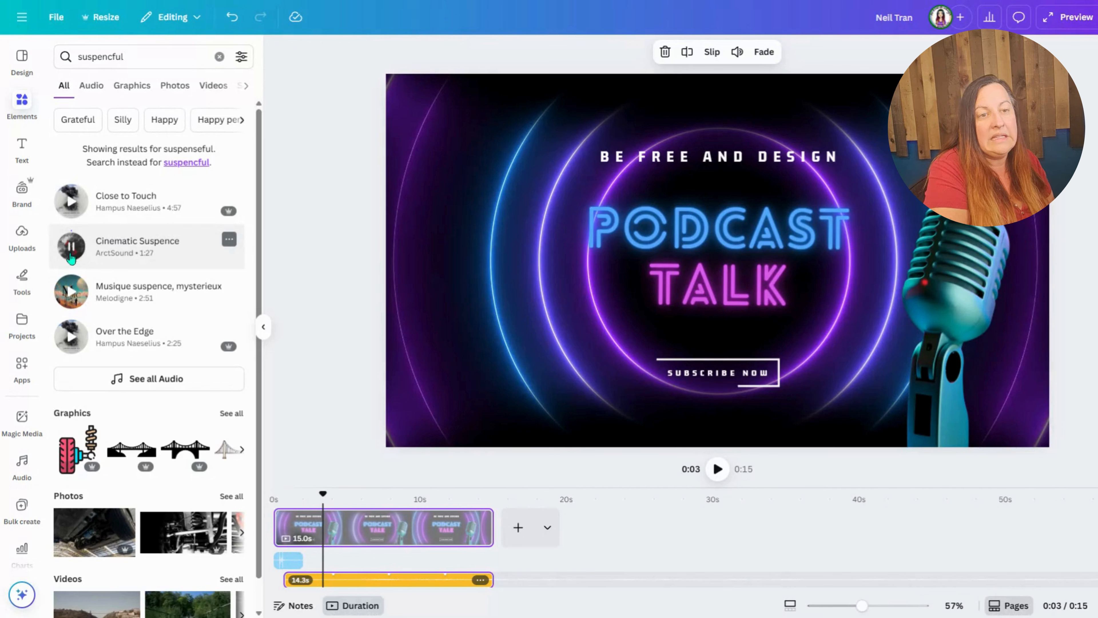
pyautogui.click(70, 301)
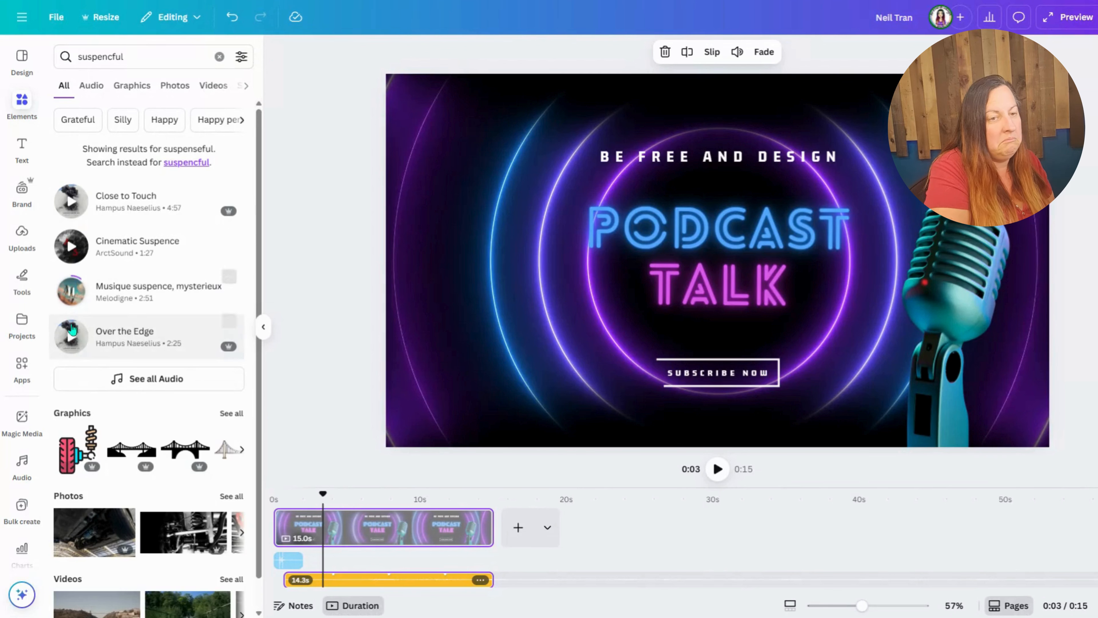
pyautogui.click(71, 336)
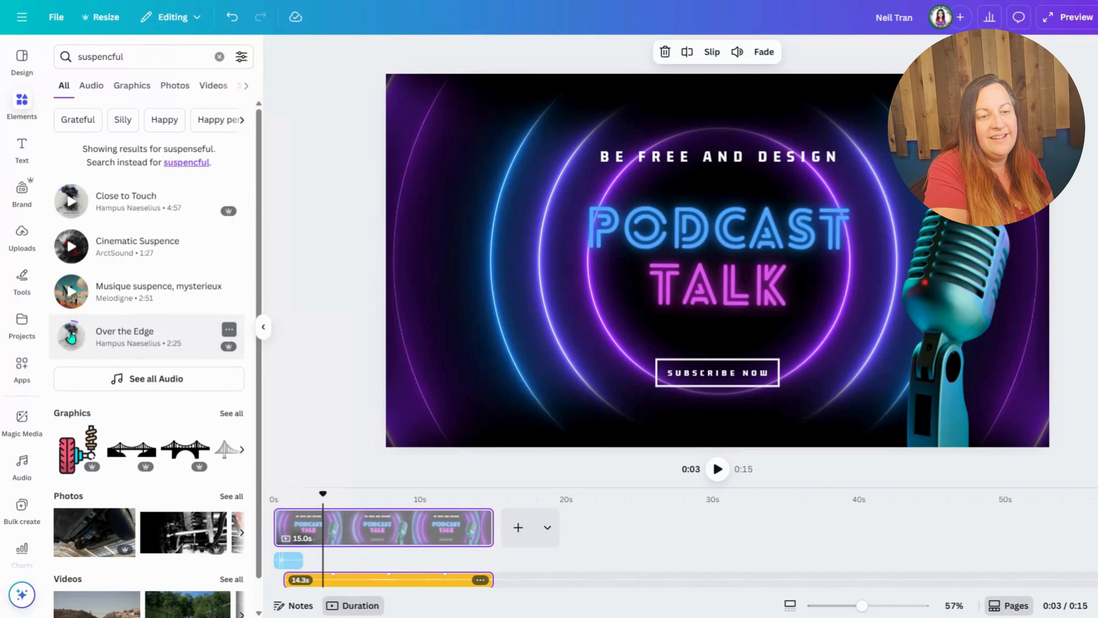
pyautogui.click(71, 336)
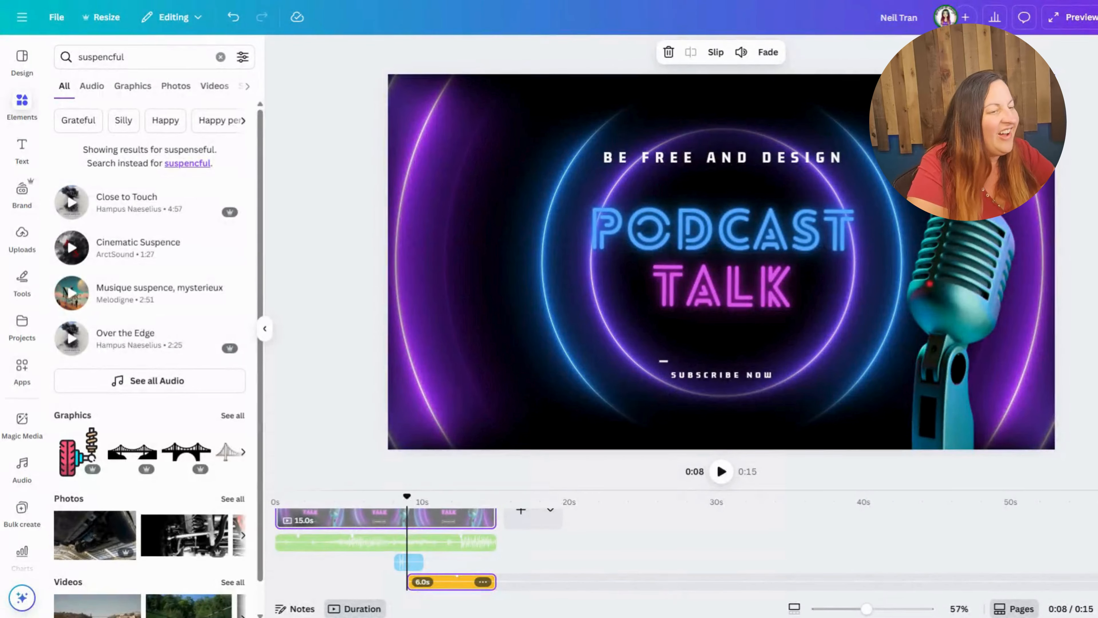
# Step: Select the Cinematic Suspence clip on the timeline and play the video's first seconds from the start to hear the audio mix
pyautogui.click(320, 552)
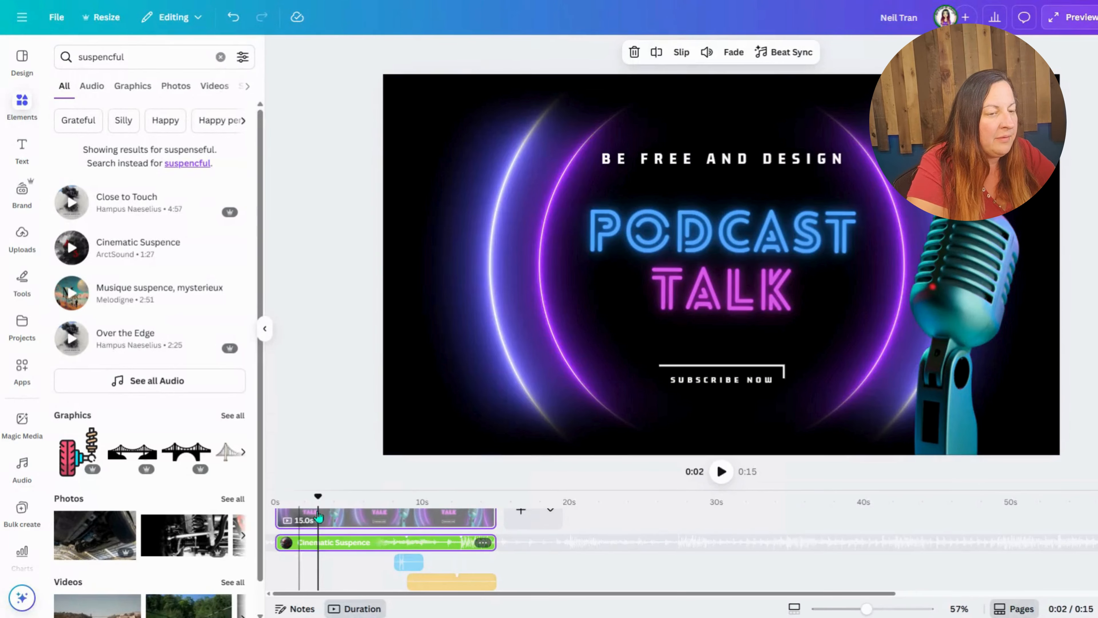
pyautogui.moveTo(322, 494); pyautogui.dragTo(276, 496)
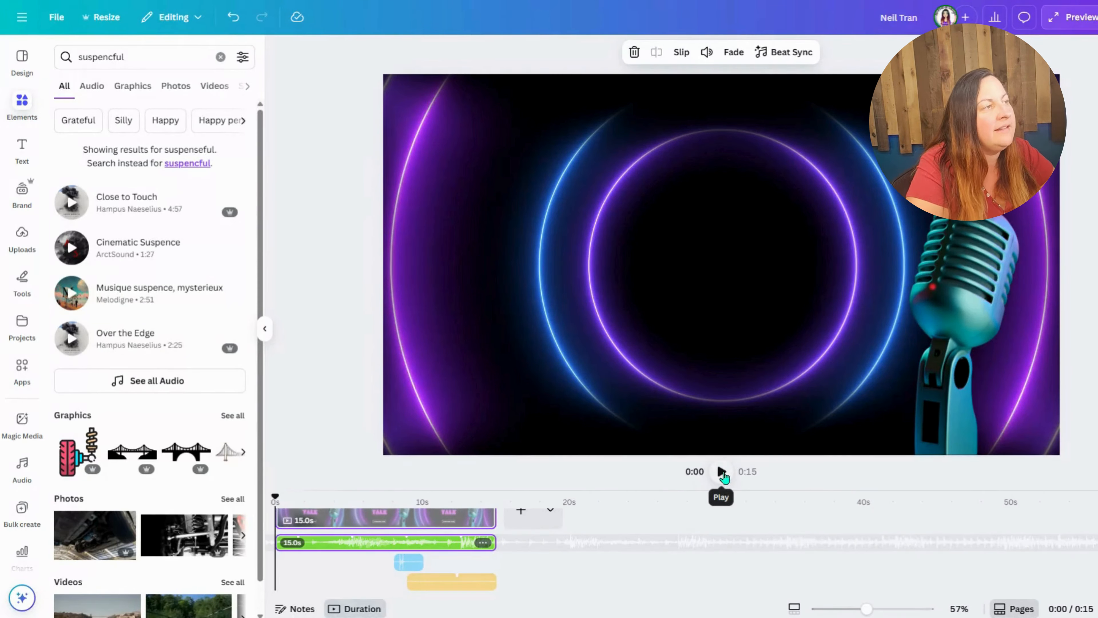
pyautogui.click(721, 472)
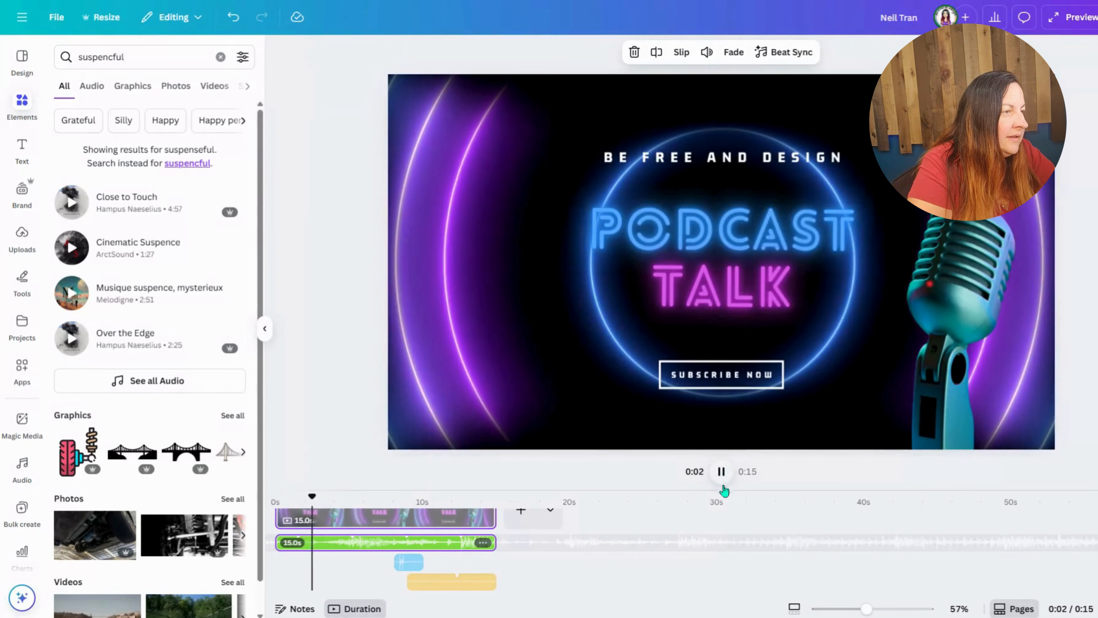
pyautogui.click(722, 472)
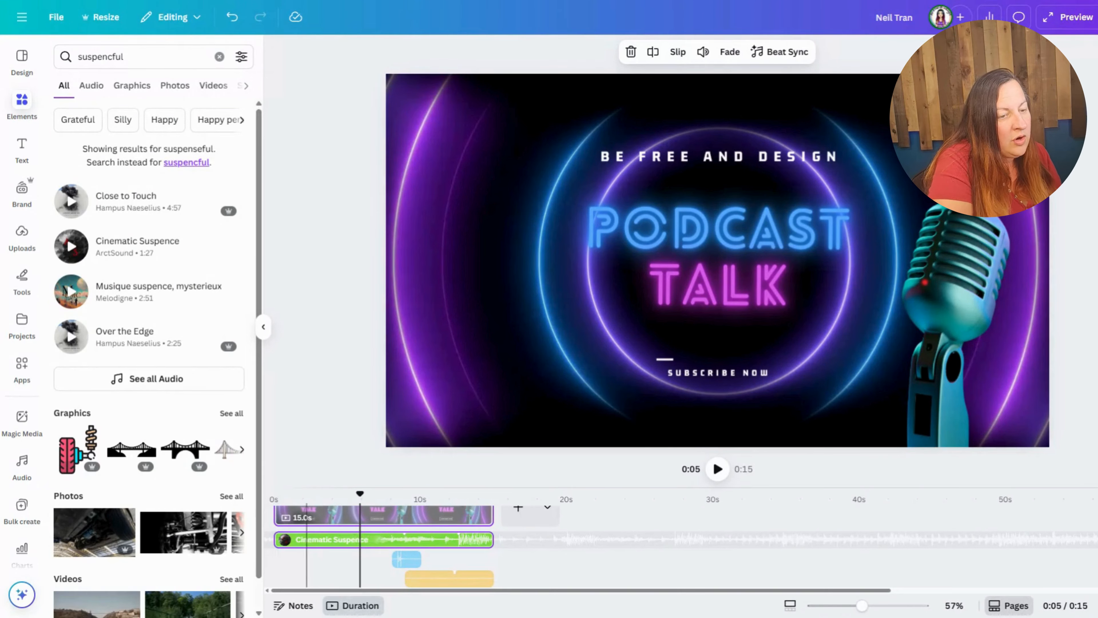
# Step: Lower the Cinematic Suspence clip's volume to 6 and play the video from the start
pyautogui.click(314, 539)
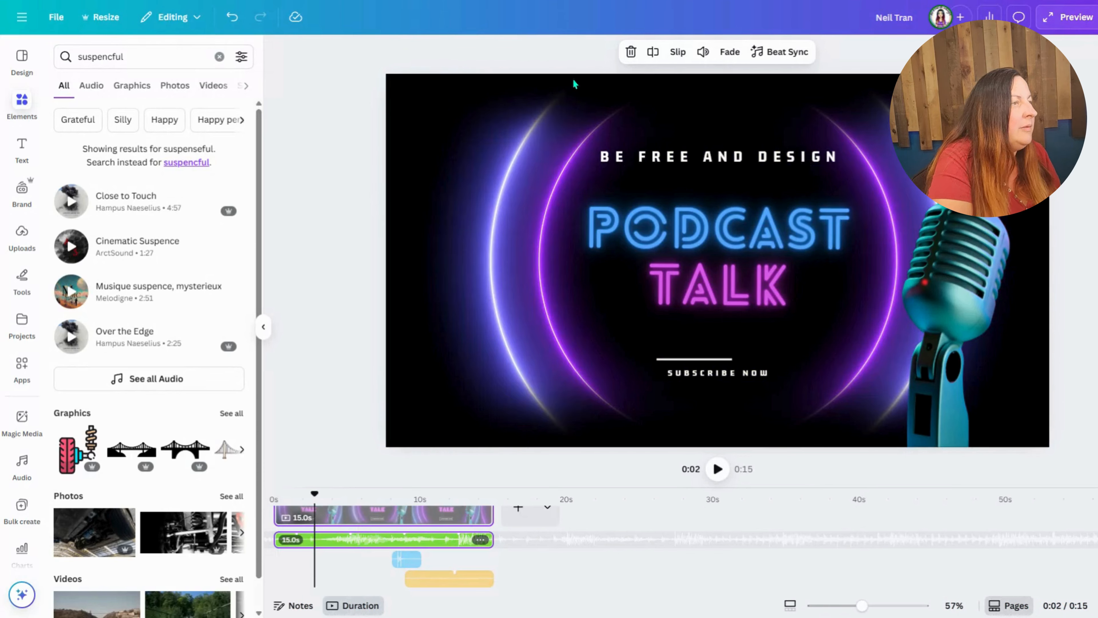
pyautogui.click(703, 51)
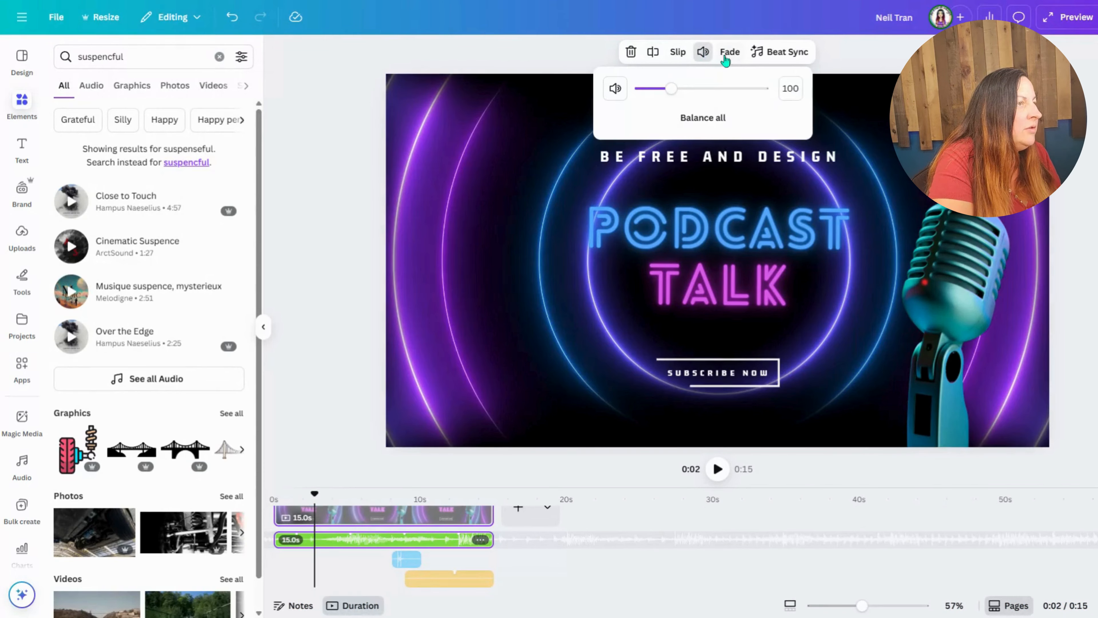
pyautogui.moveTo(682, 95); pyautogui.dragTo(645, 96)
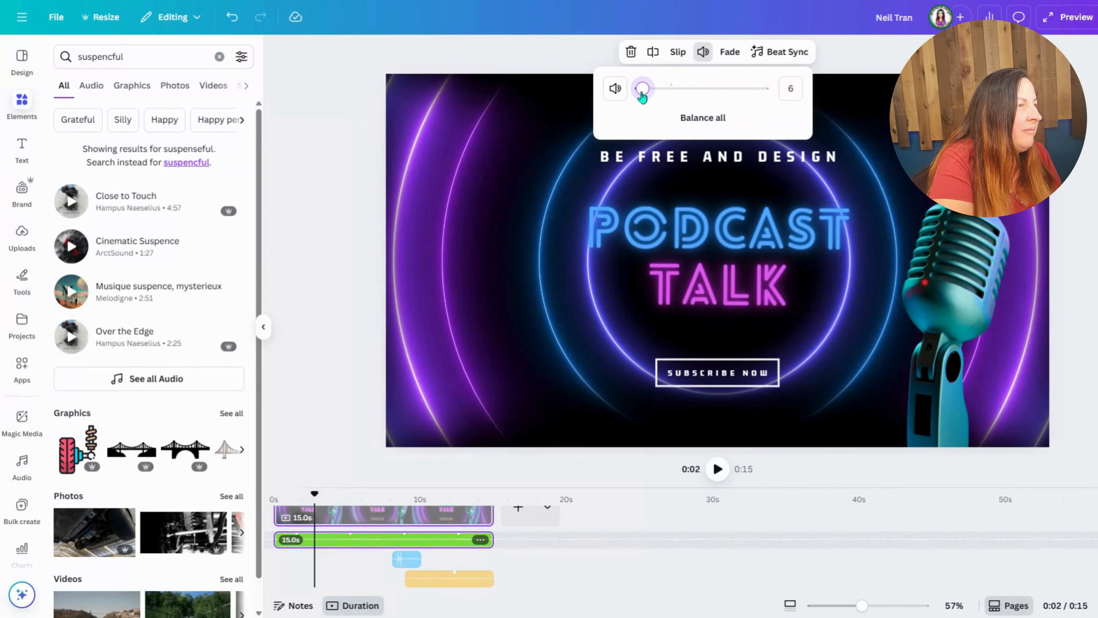
pyautogui.moveTo(314, 493); pyautogui.dragTo(273, 494)
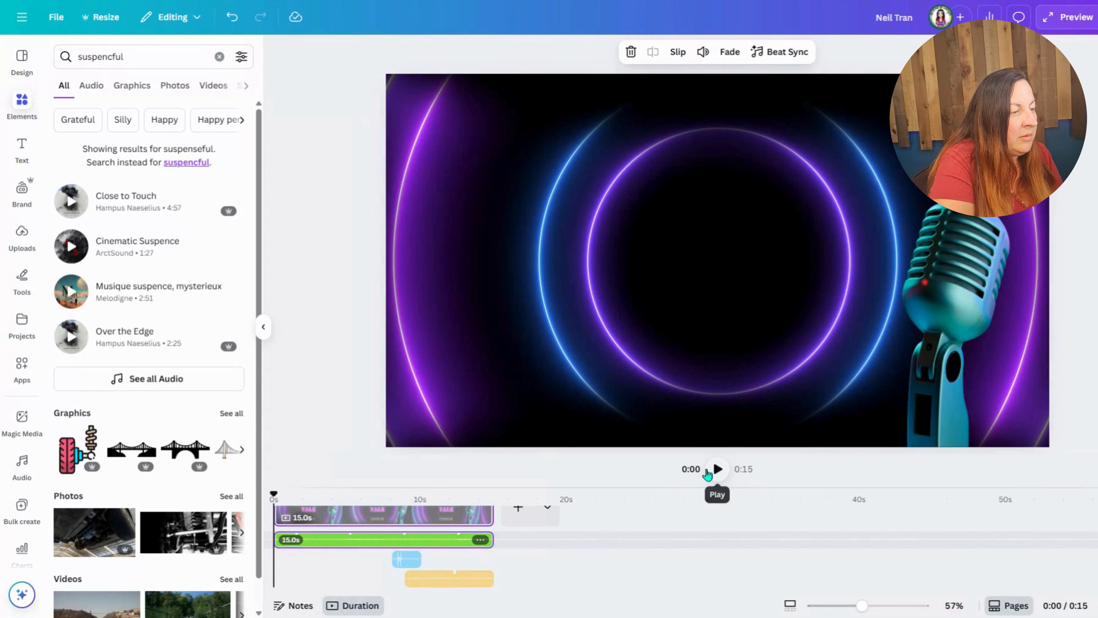
pyautogui.click(717, 469)
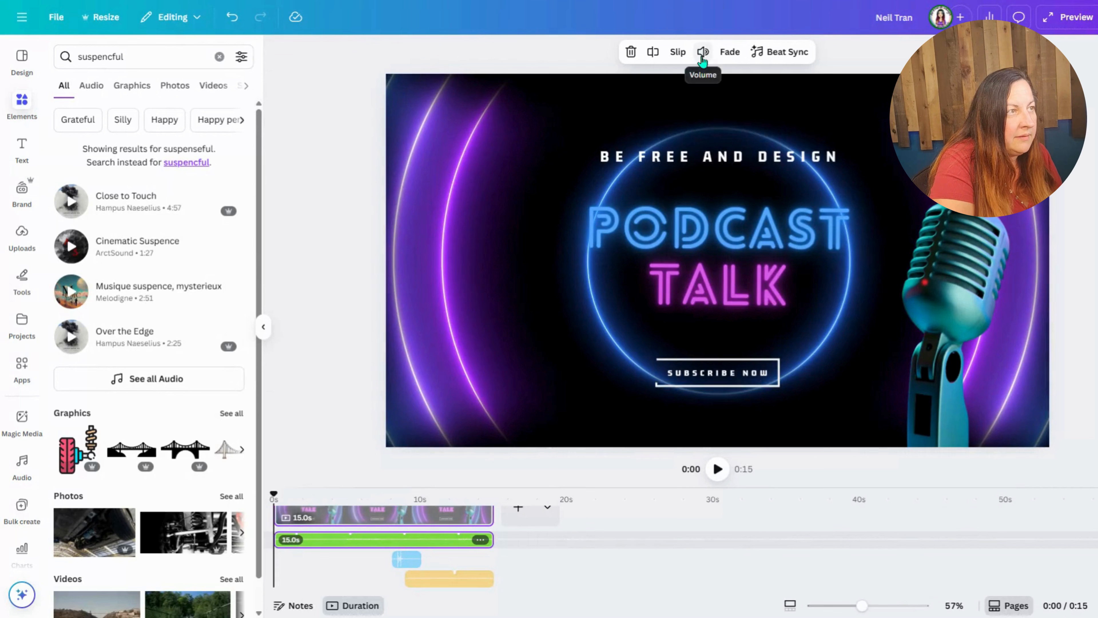
# Step: Set the Cinematic Suspence clip's volume to 73 and play the video from the start to about 7 seconds
pyautogui.click(703, 51)
pyautogui.moveTo(650, 94); pyautogui.dragTo(663, 89)
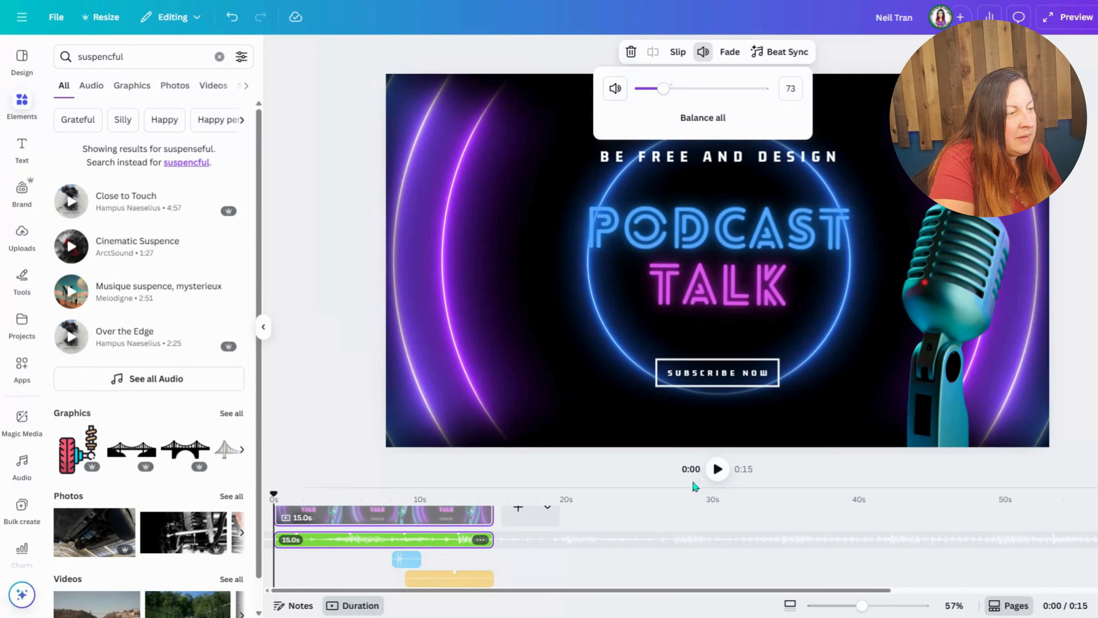
pyautogui.click(719, 470)
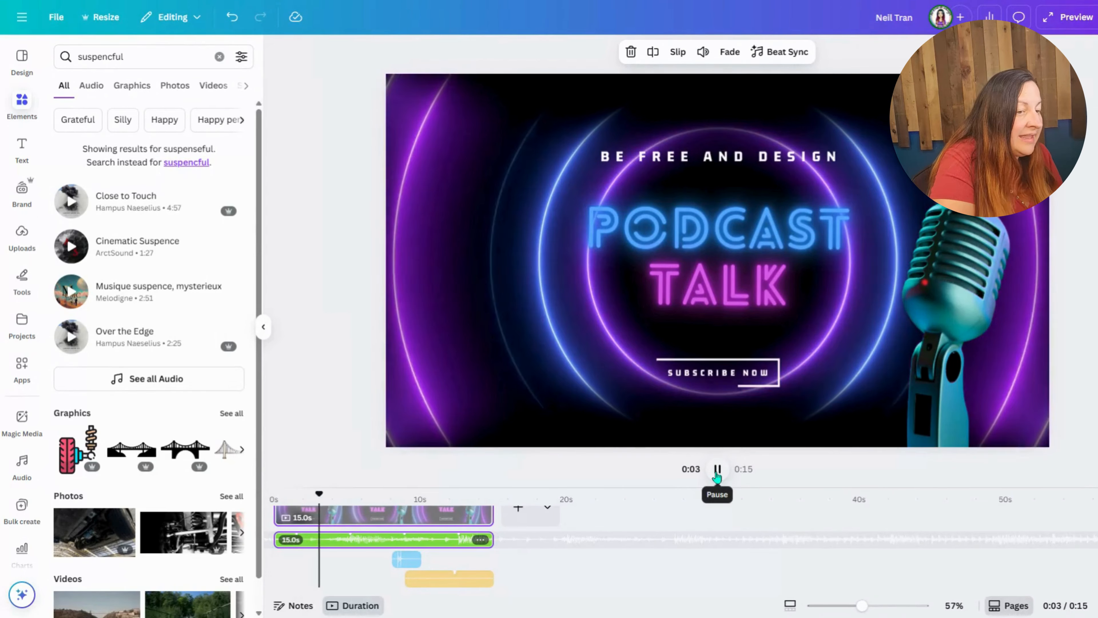
pyautogui.click(717, 470)
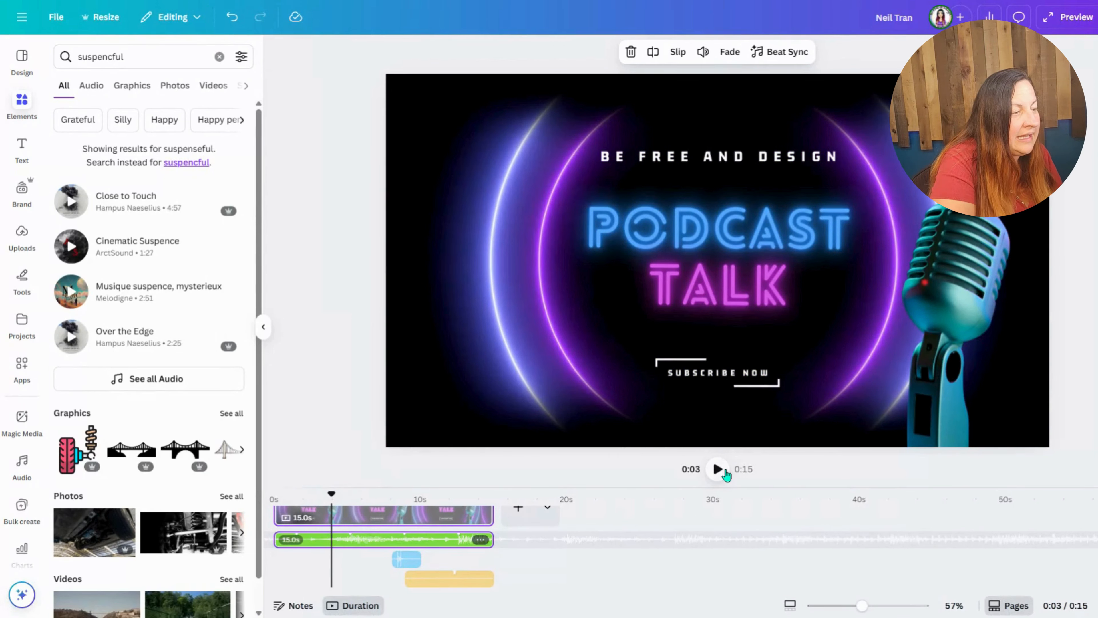
pyautogui.click(718, 469)
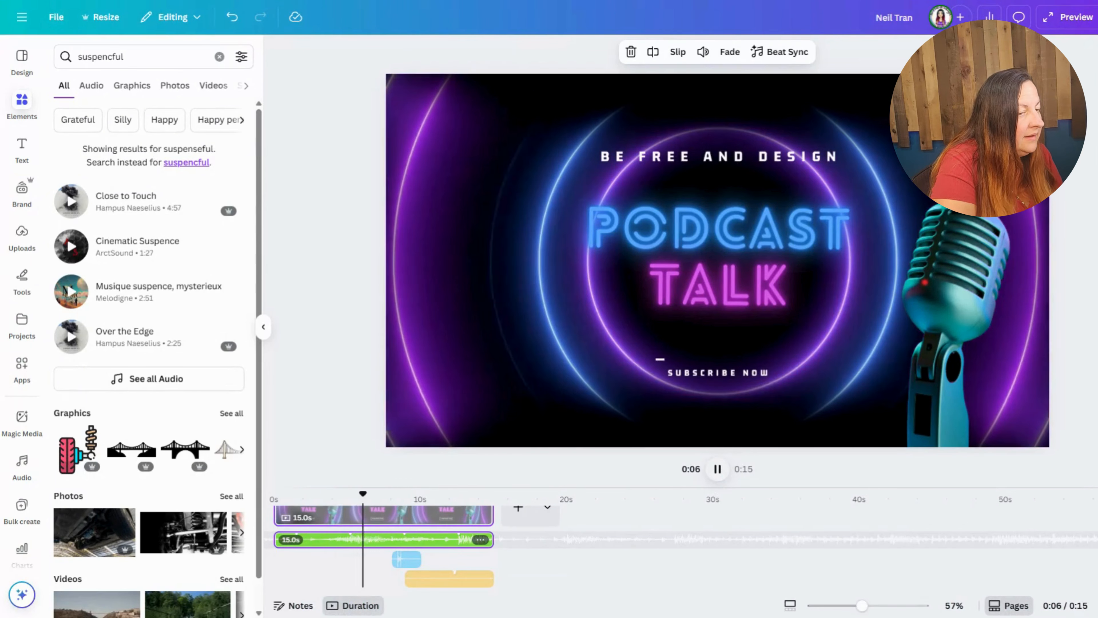
pyautogui.click(720, 471)
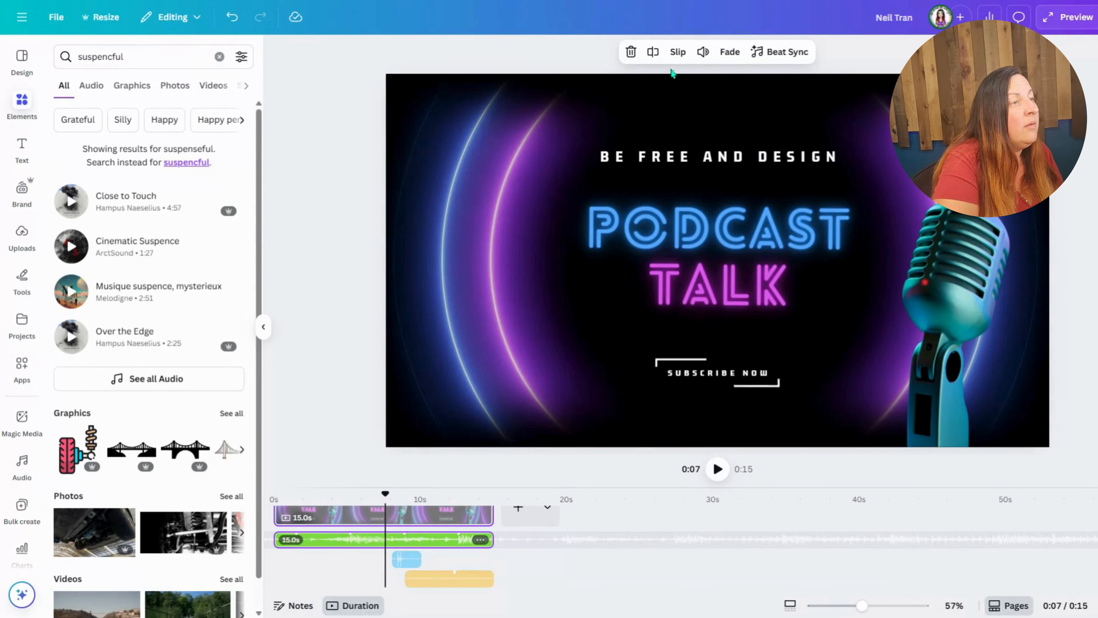
# Step: Split the Cinematic Suspence clip at about 7.6 s, and split its first part again at about 4.6 s
pyautogui.click(653, 53)
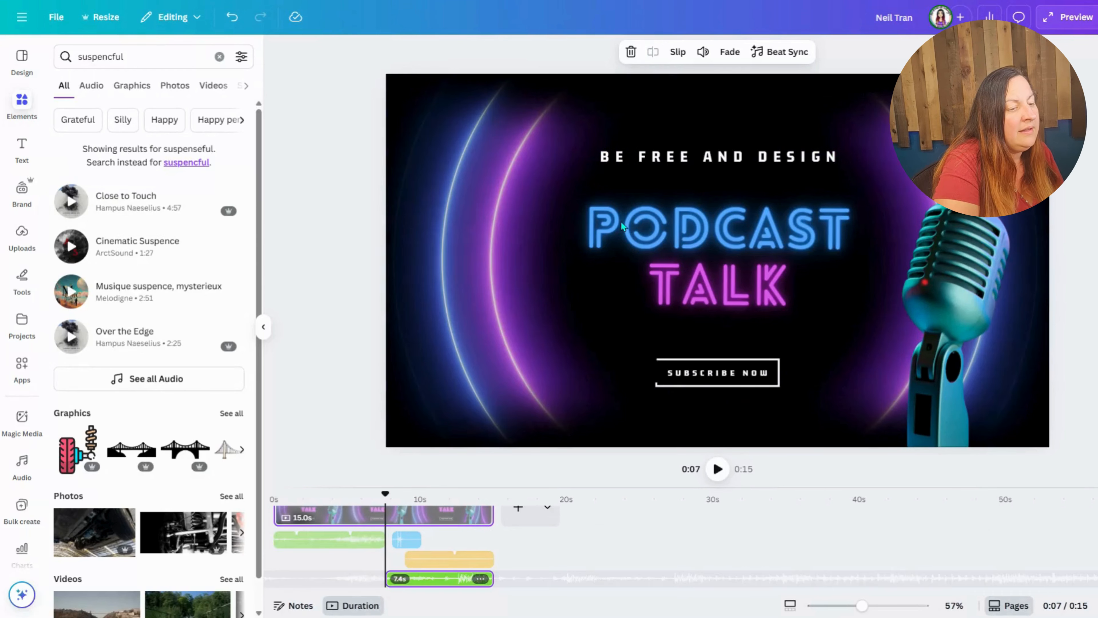
pyautogui.click(331, 545)
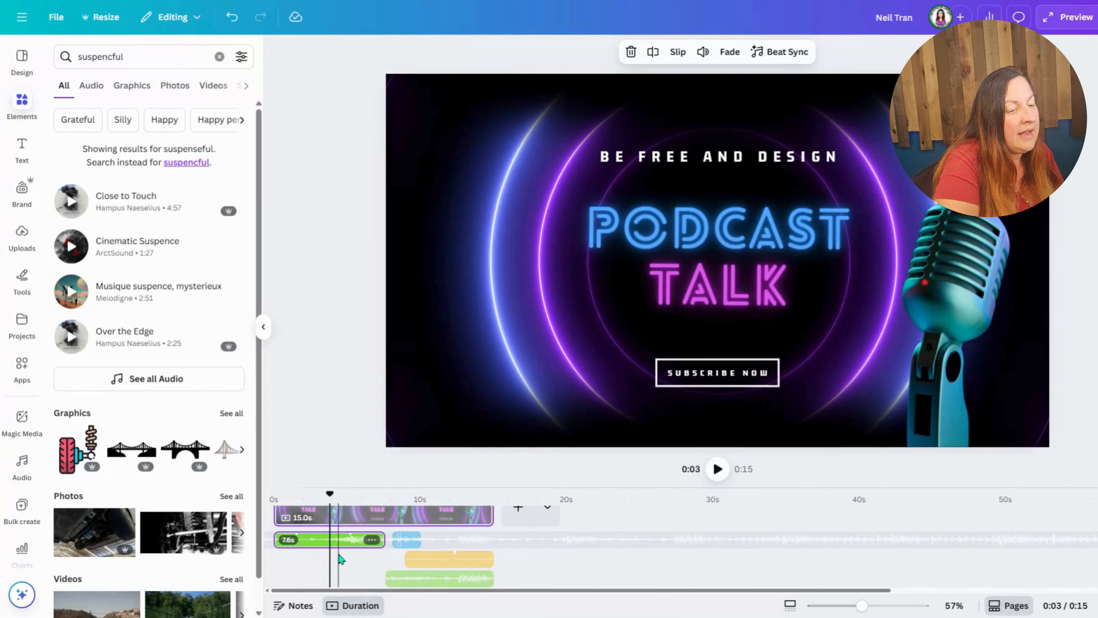
pyautogui.click(341, 558)
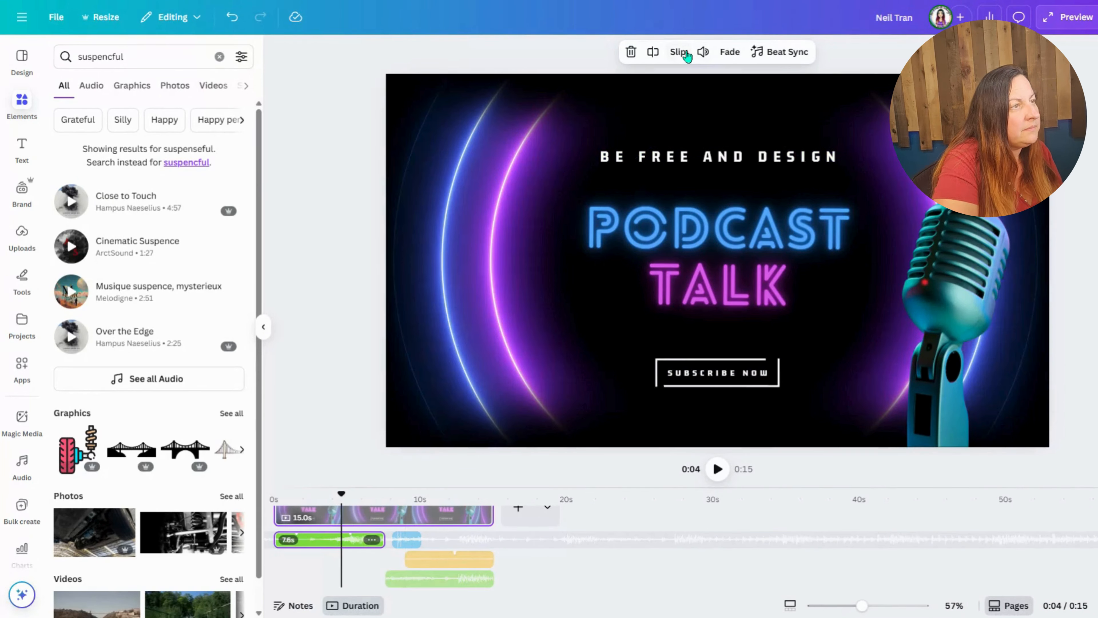
pyautogui.click(654, 53)
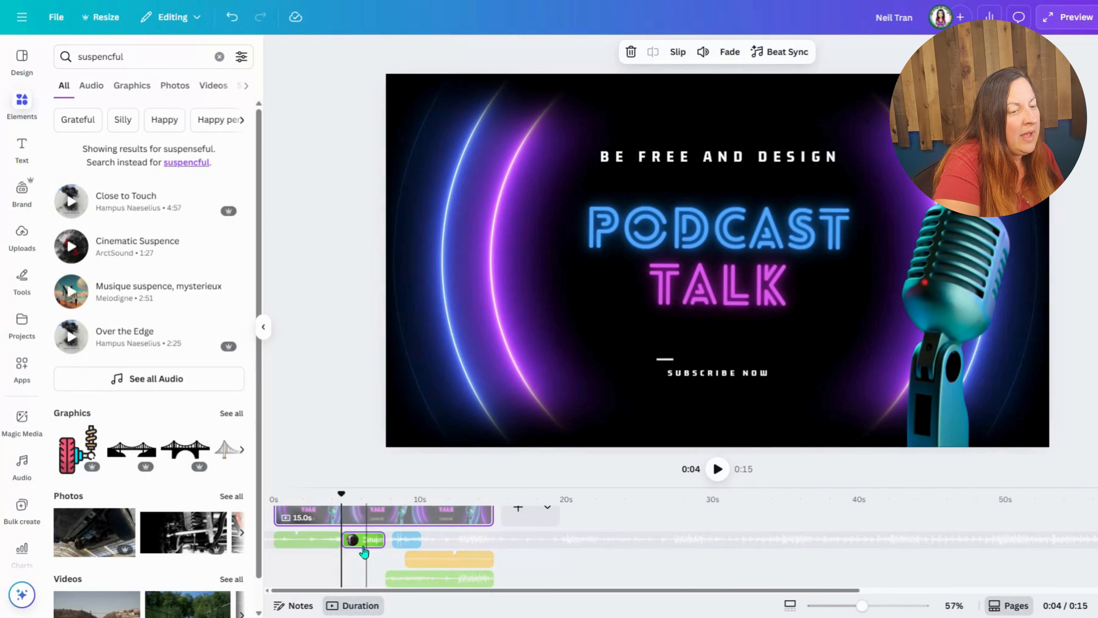
# Step: Lower the volume of the 3.0 s middle piece of Cinematic Suspence to 45
pyautogui.click(364, 547)
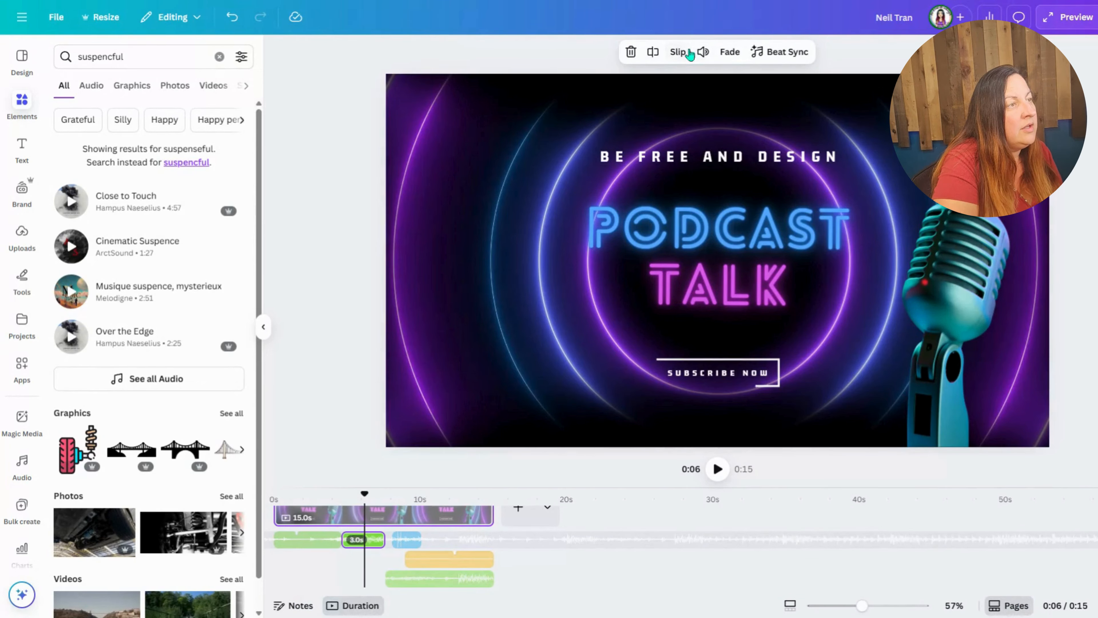
pyautogui.click(702, 52)
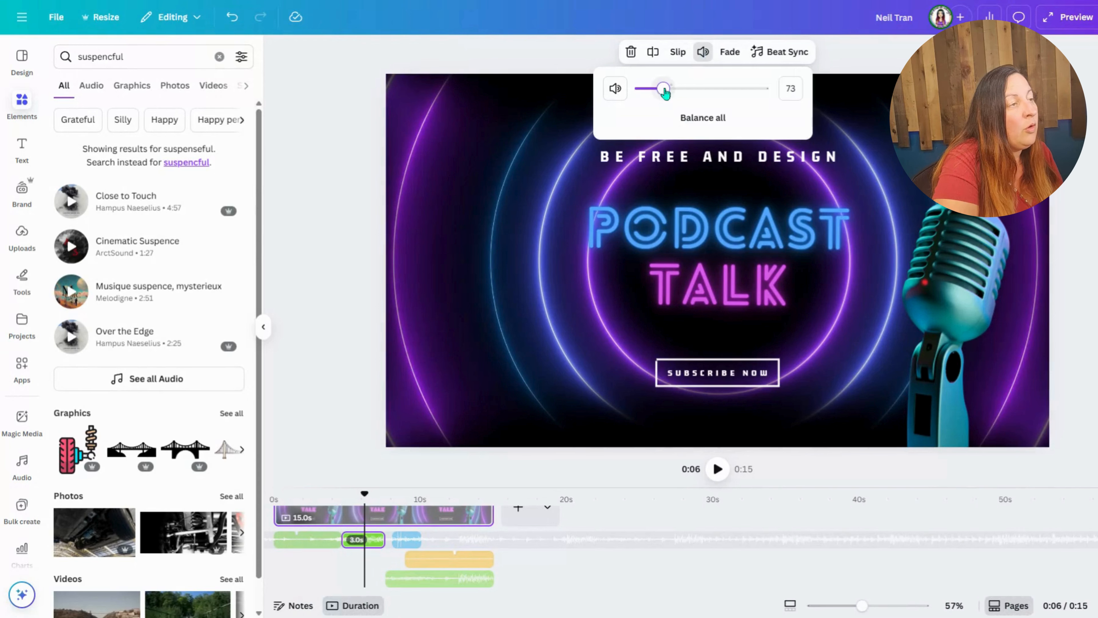
pyautogui.moveTo(657, 91); pyautogui.dragTo(654, 90)
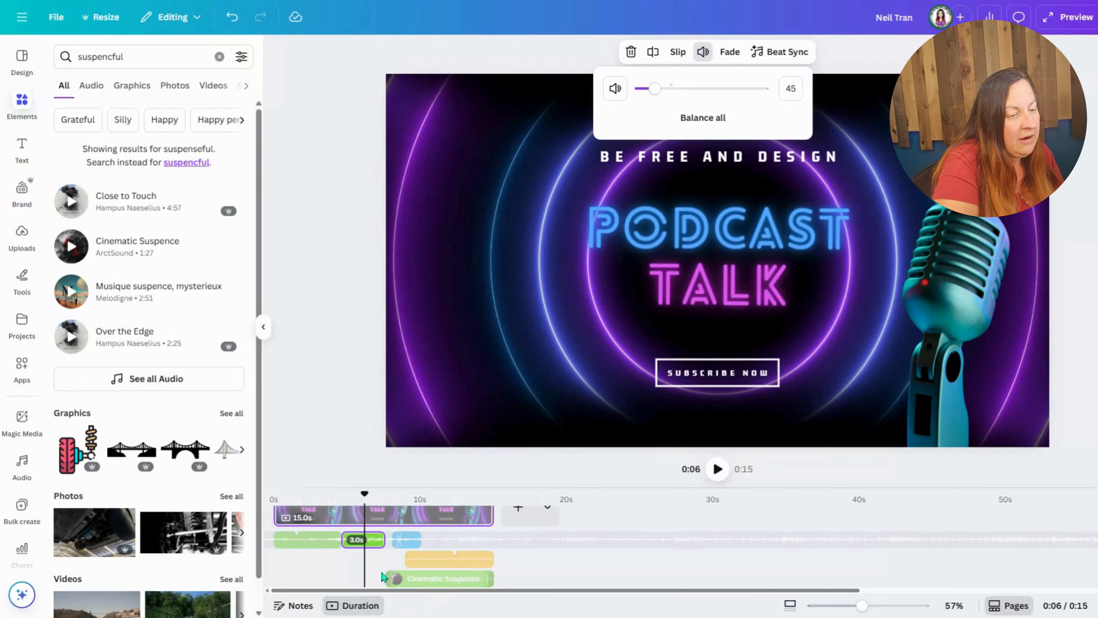
pyautogui.click(480, 485)
# Step: Play the video from about 2 seconds past the 11-second mark to check the balance between the music pieces and sound effects
pyautogui.click(333, 560)
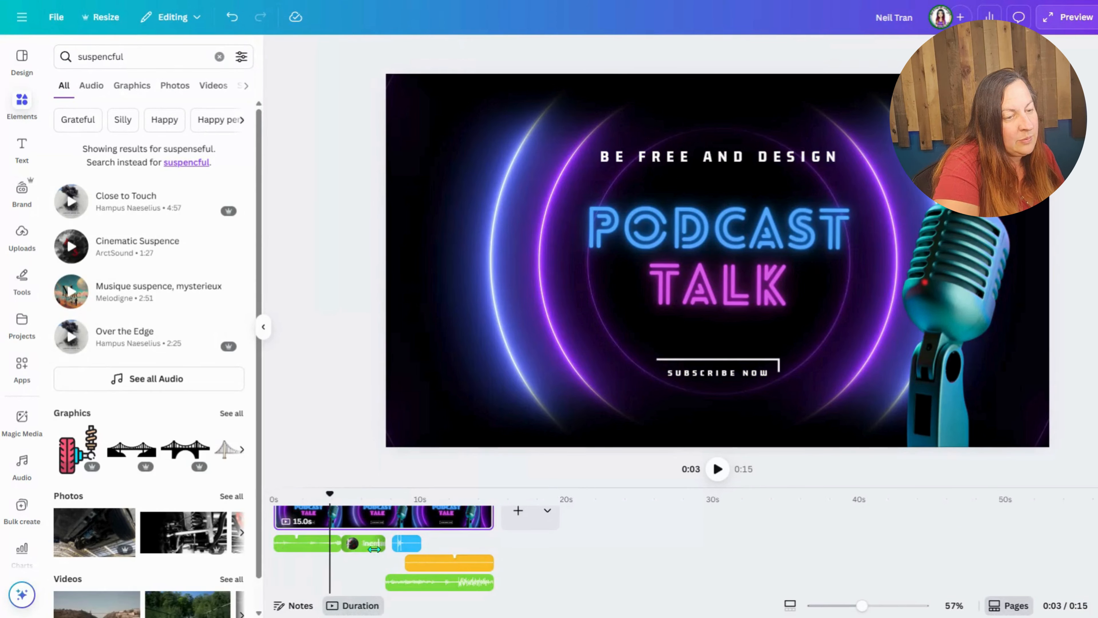
pyautogui.click(311, 564)
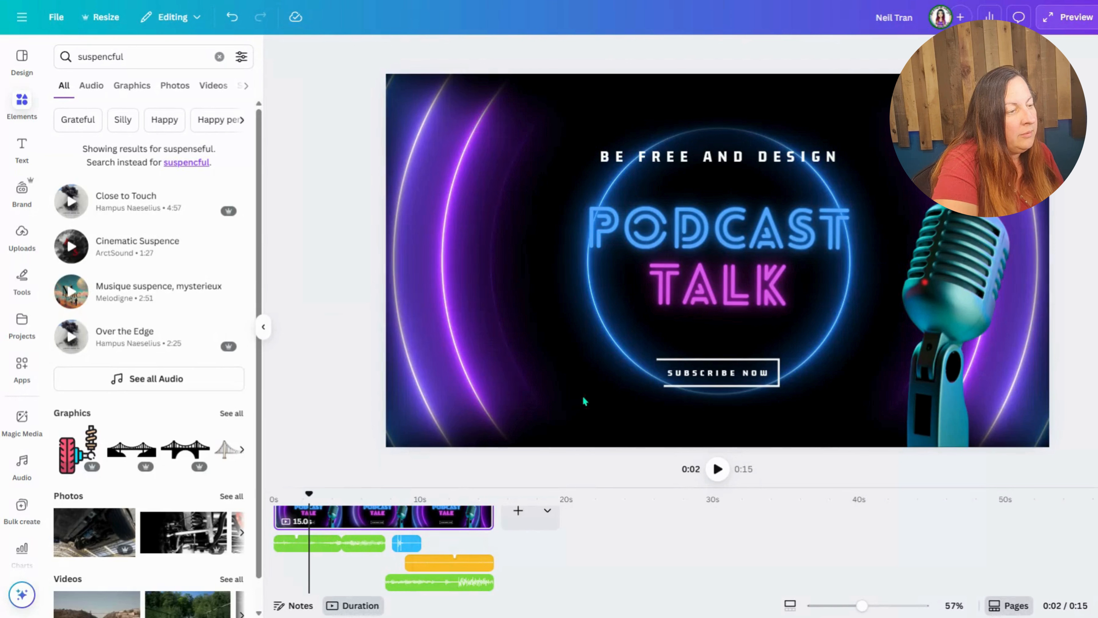
pyautogui.click(718, 470)
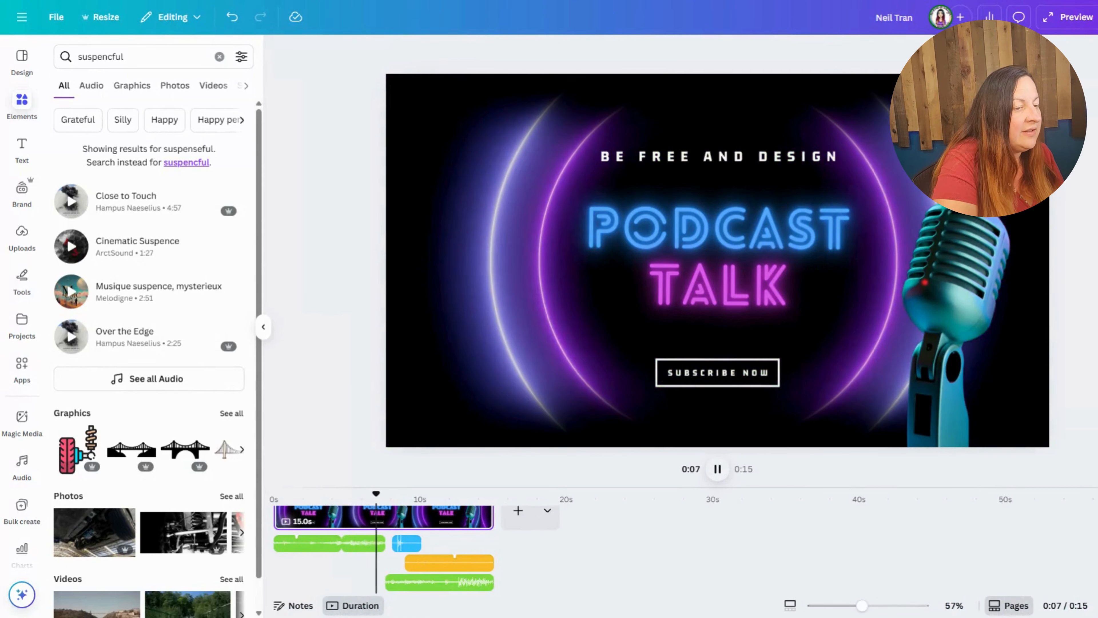
pyautogui.click(717, 470)
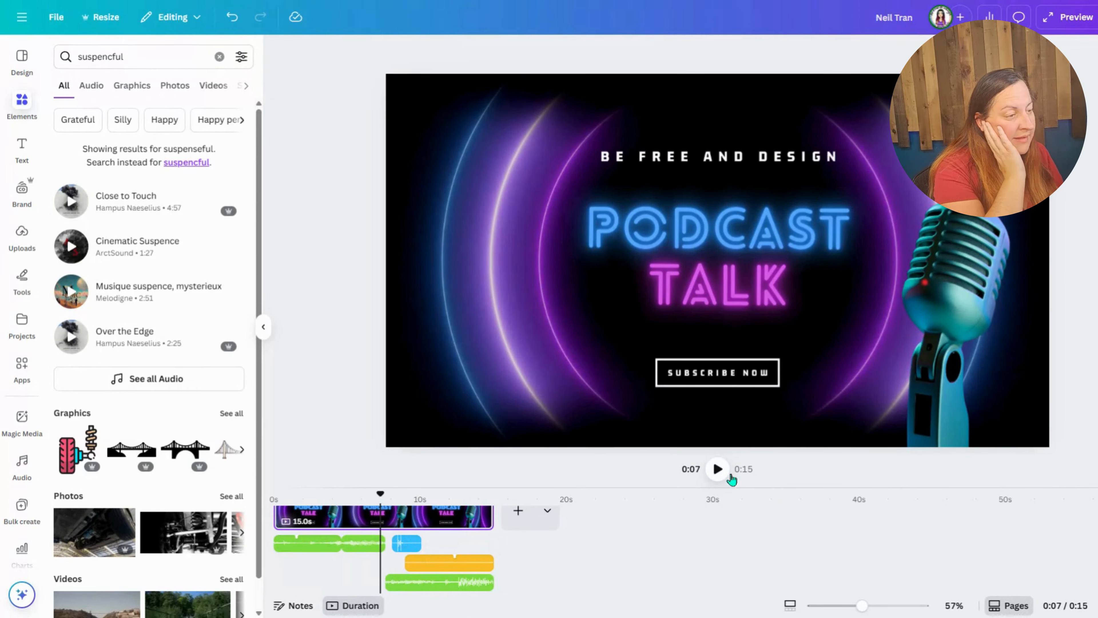
pyautogui.click(713, 477)
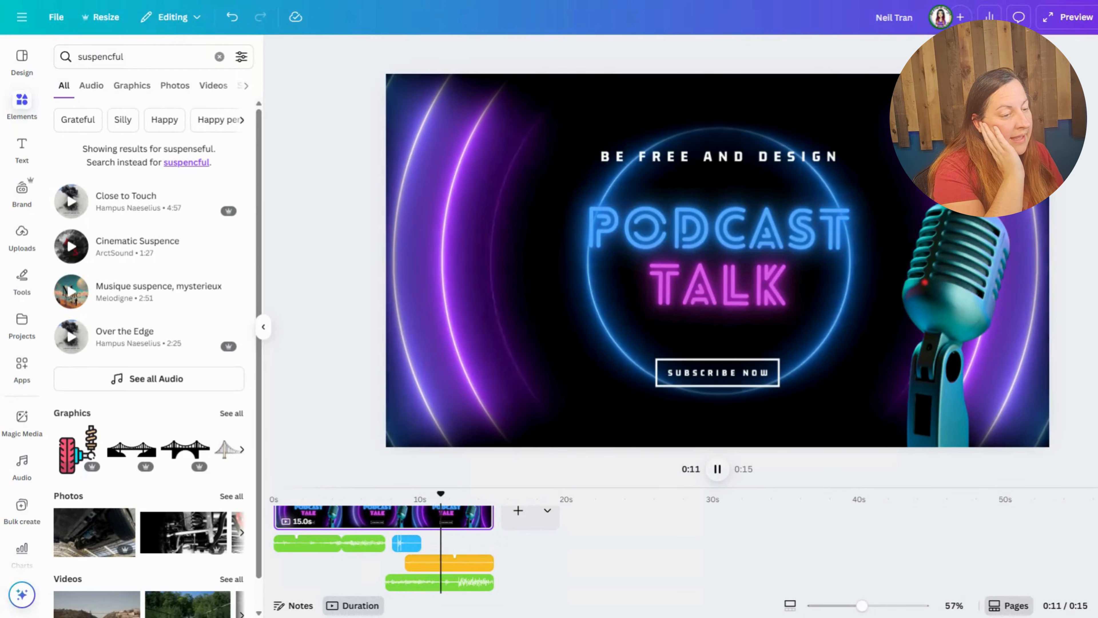
pyautogui.click(714, 475)
# Step: Raise the volume of the 6.0 s orange audio clip to 349 and play the video from about 8 seconds
pyautogui.click(474, 563)
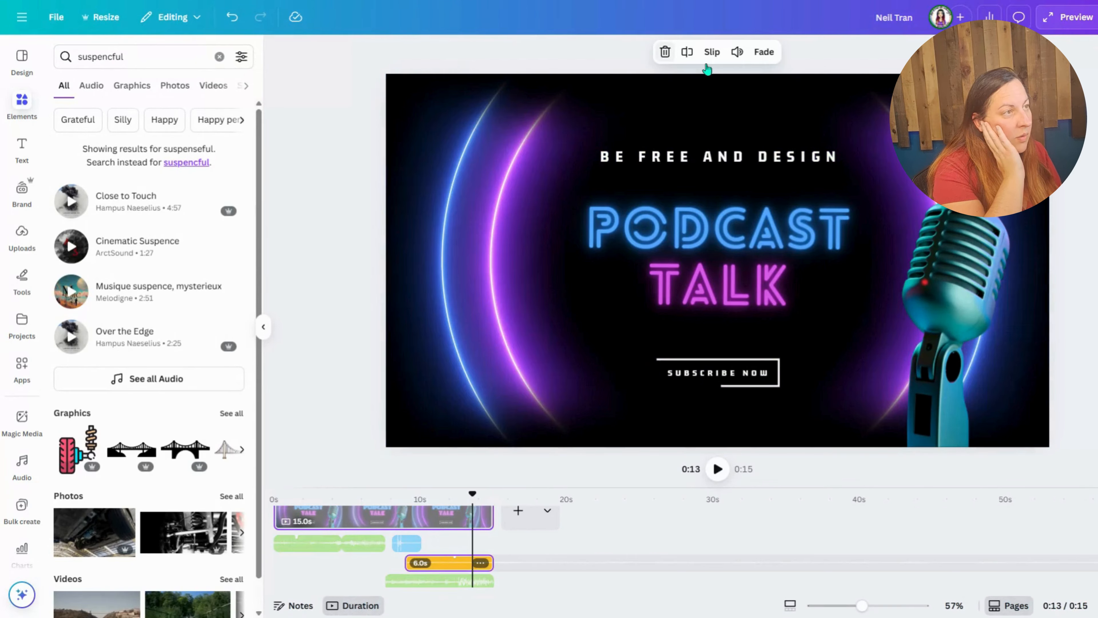
pyautogui.click(737, 52)
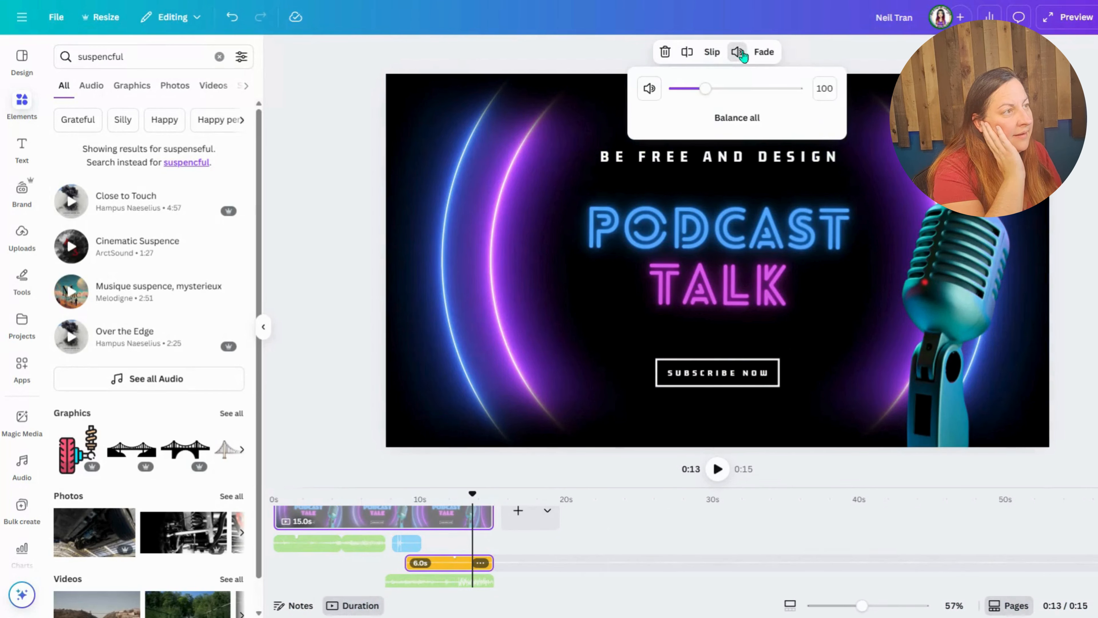
pyautogui.moveTo(707, 90); pyautogui.dragTo(777, 90)
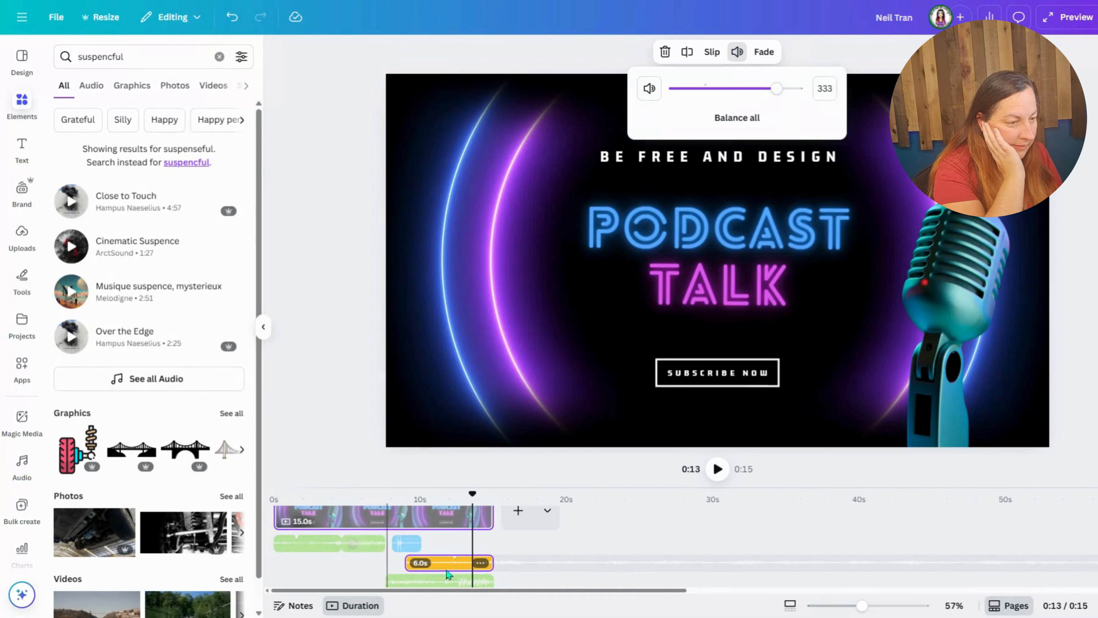
pyautogui.click(783, 90)
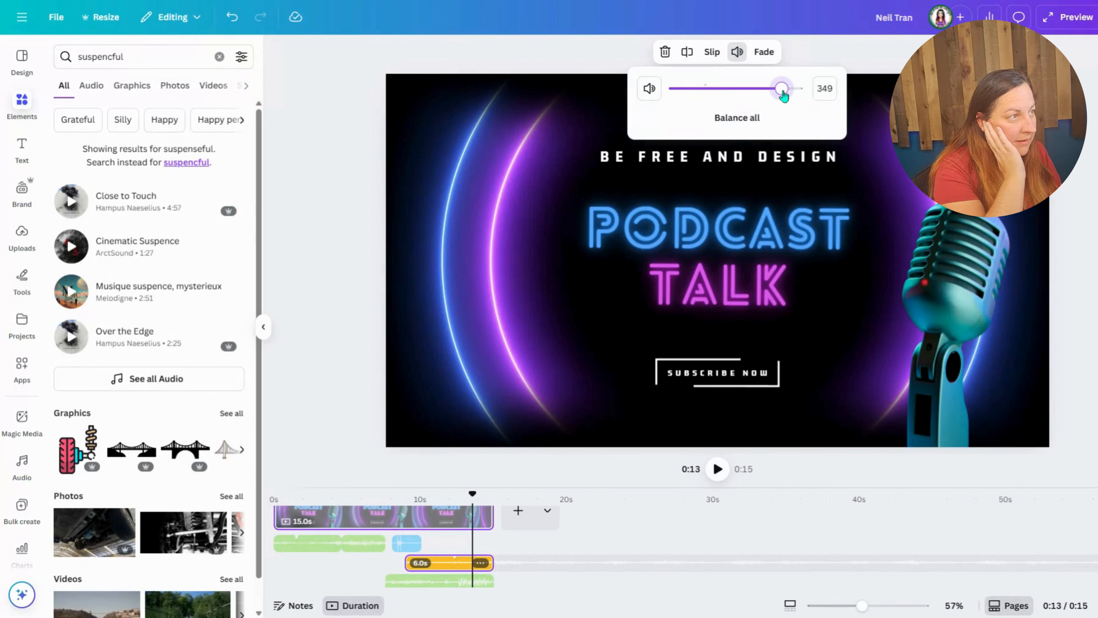
pyautogui.moveTo(472, 495); pyautogui.dragTo(400, 493)
pyautogui.click(718, 468)
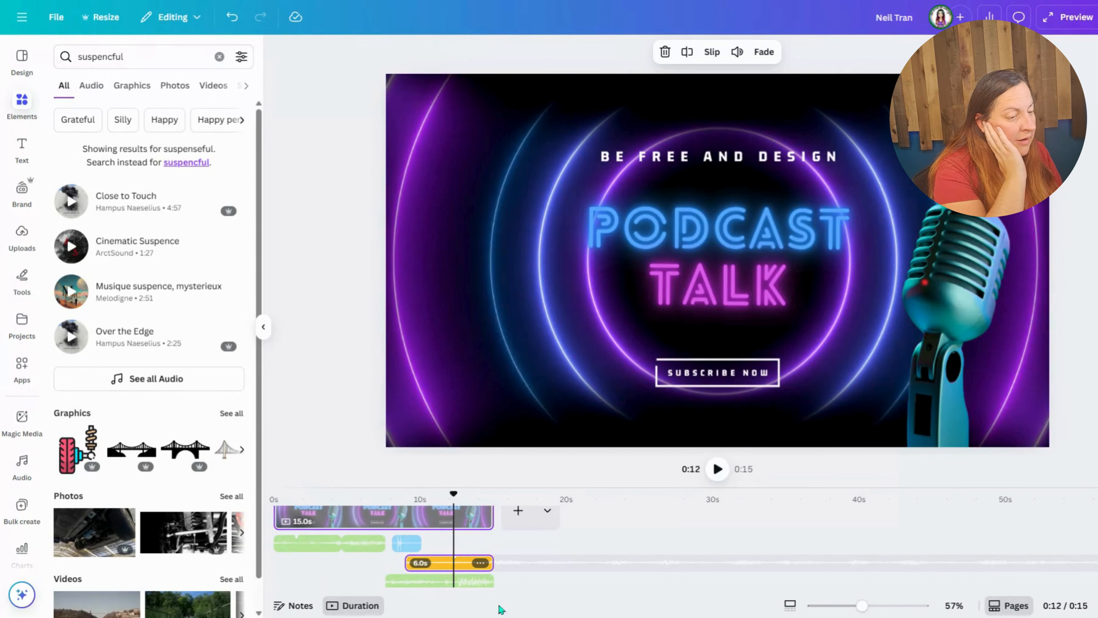
# Step: Add a 3.7 s fade-out to the last Cinematic Suspence piece and move the playhead back to about 11 seconds
pyautogui.click(475, 580)
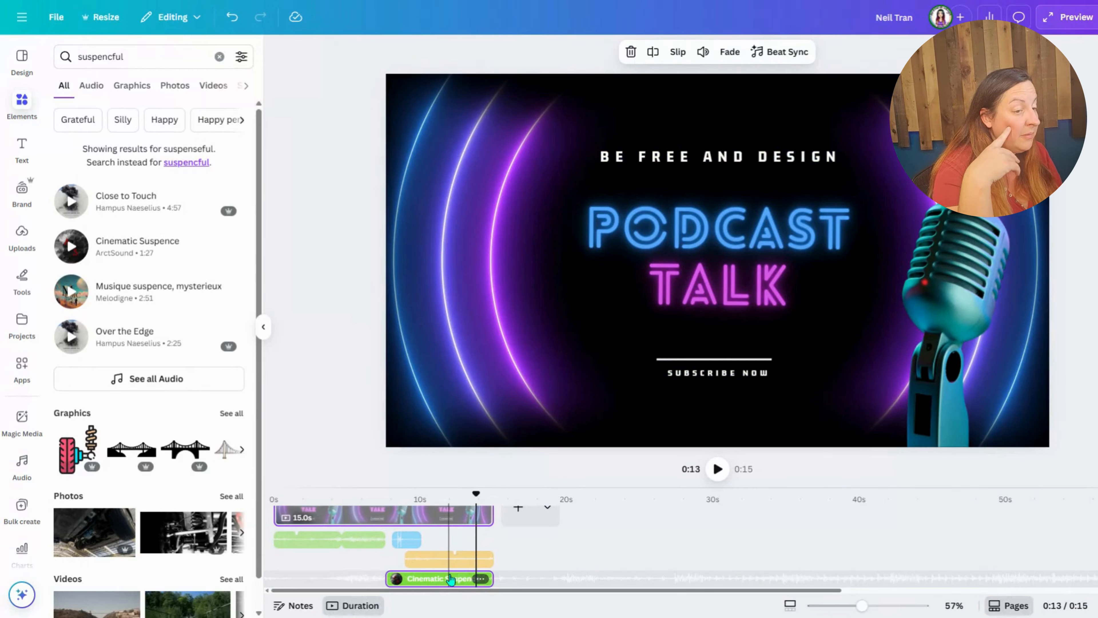
pyautogui.click(730, 53)
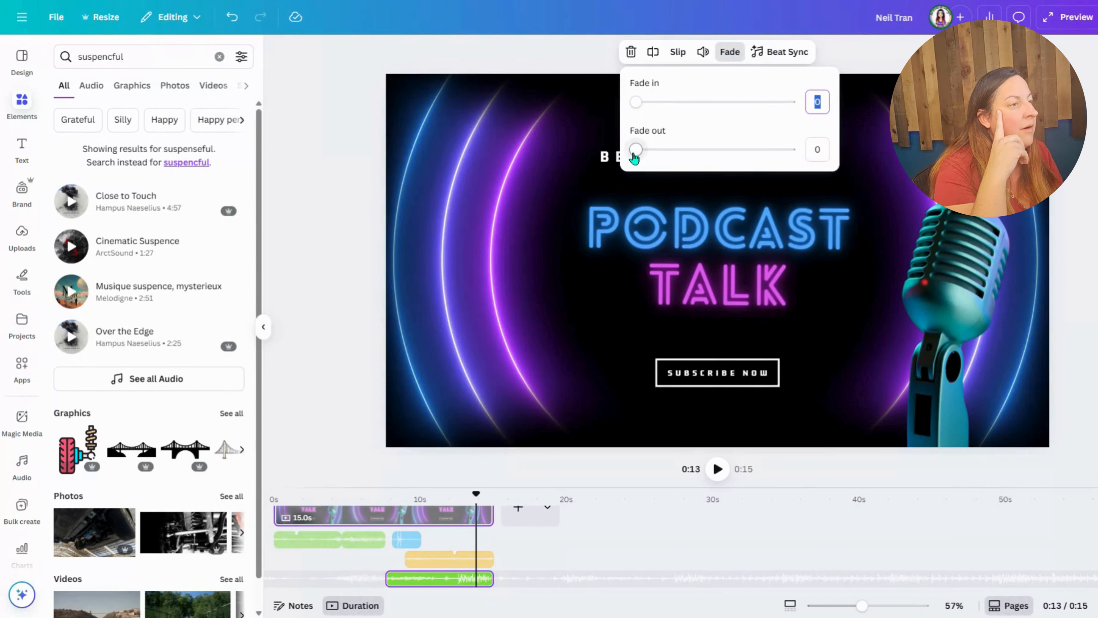
pyautogui.moveTo(650, 155); pyautogui.dragTo(817, 153)
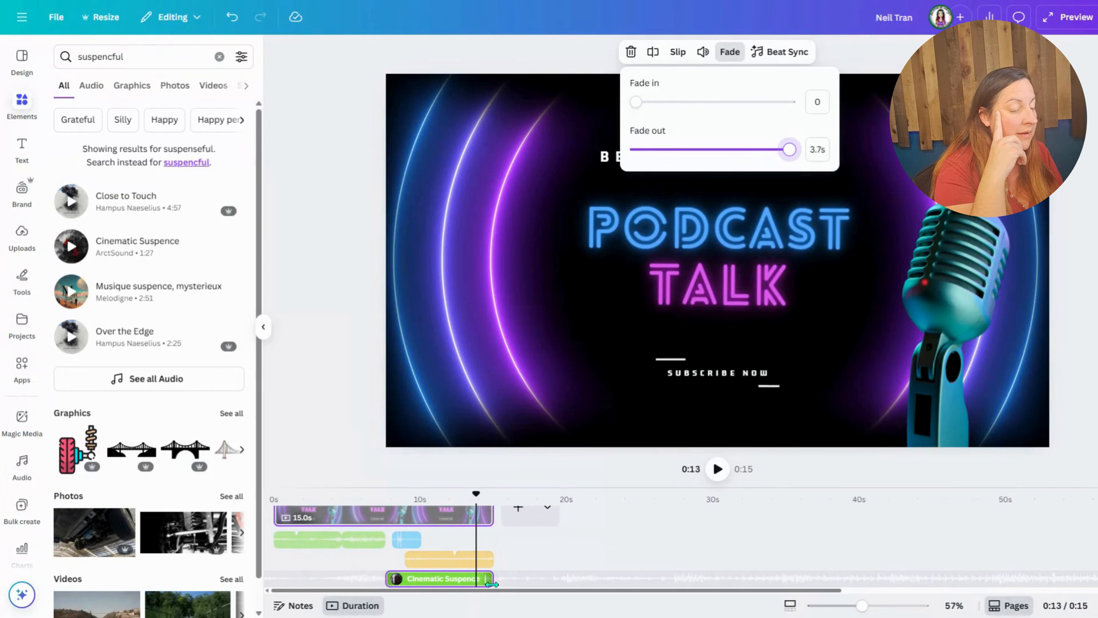
pyautogui.click(447, 584)
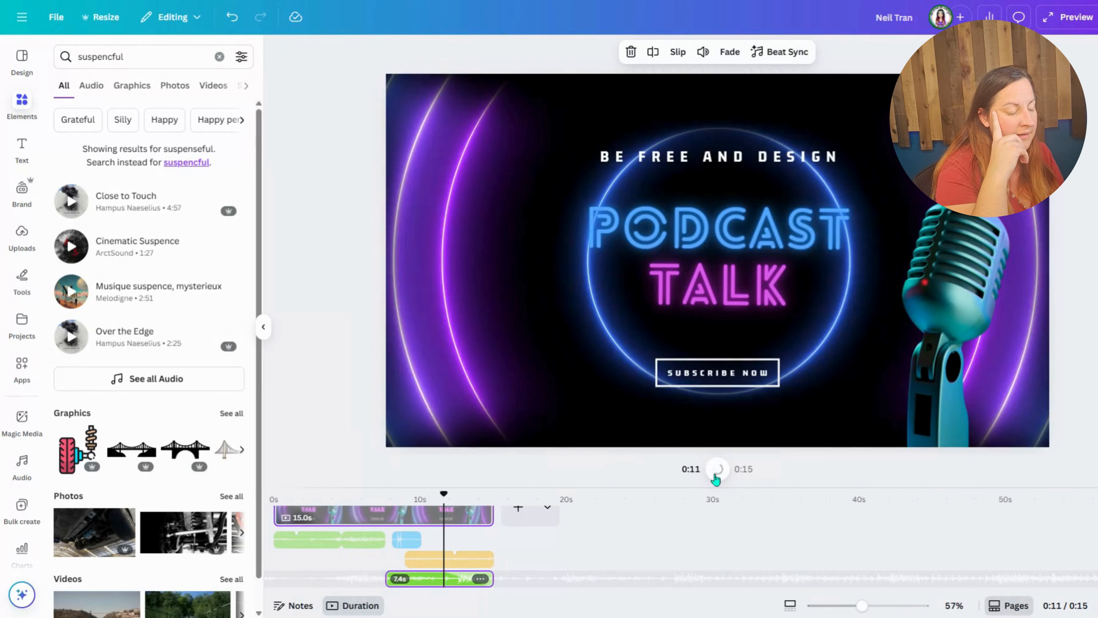
# Step: Play the video from about 11 seconds to the end to check the fade-out of the last Cinematic Suspence piece
pyautogui.click(716, 472)
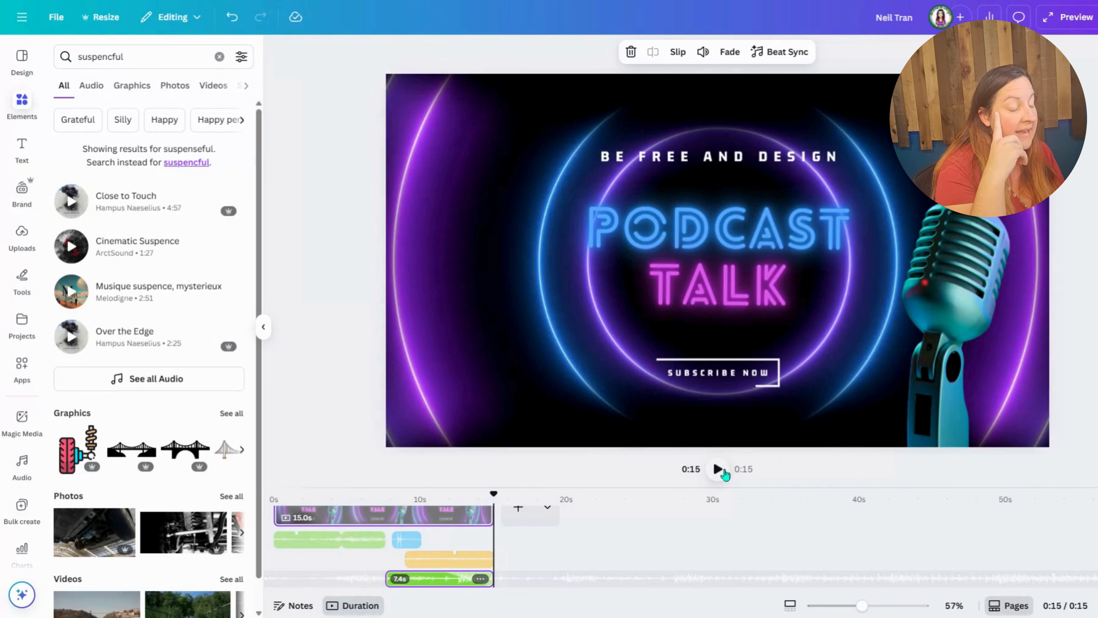
pyautogui.click(504, 522)
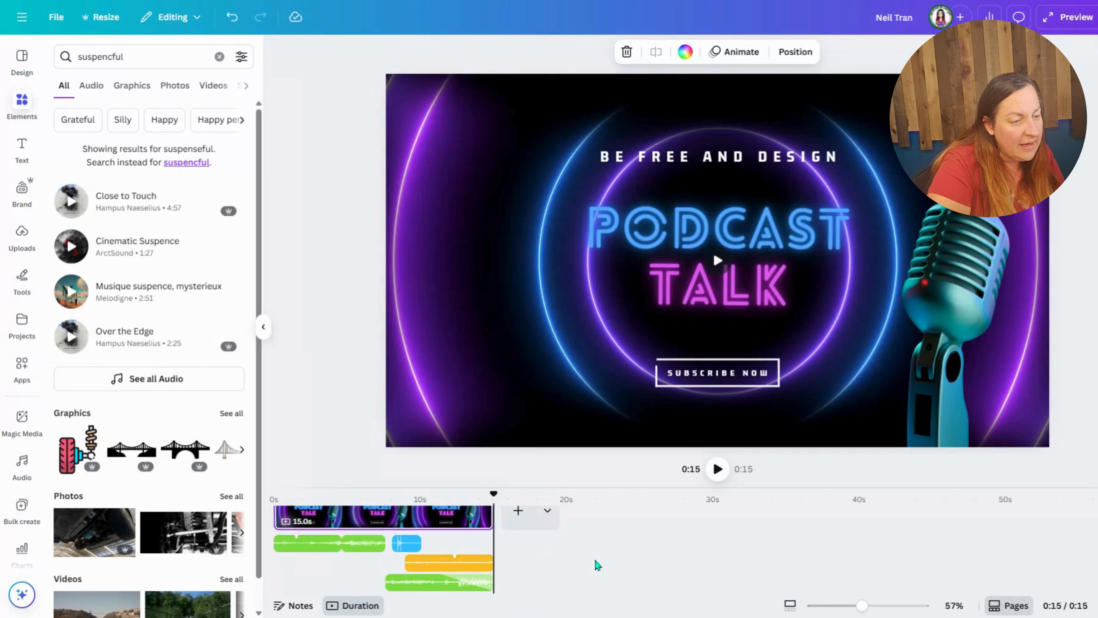
pyautogui.click(388, 527)
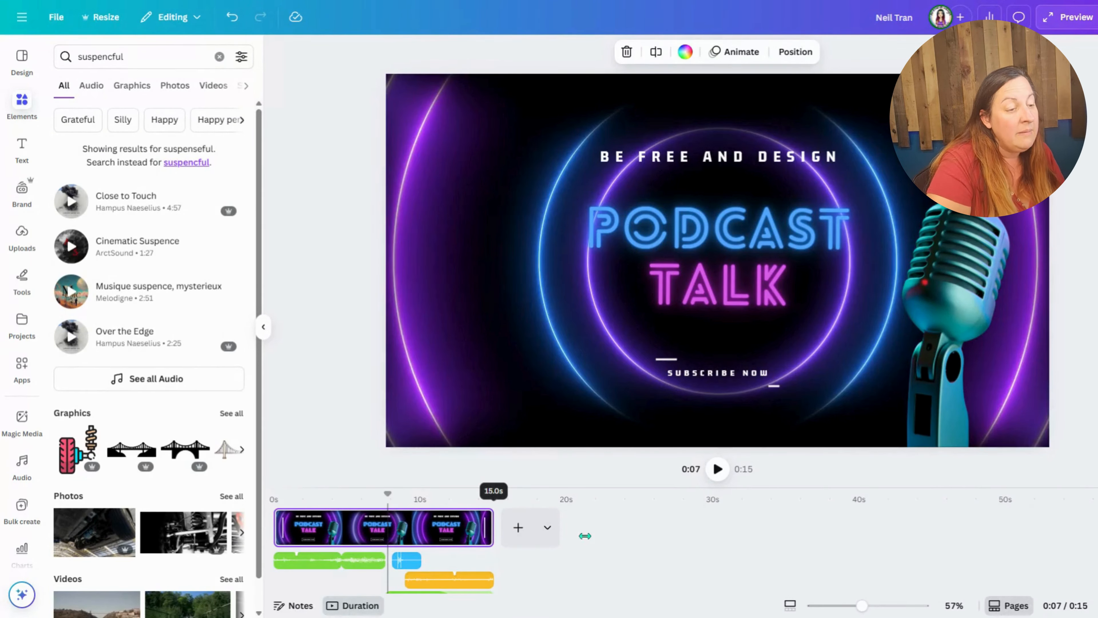
pyautogui.moveTo(585, 535); pyautogui.dragTo(583, 536)
# Step: Duplicate the 15-second podcast cover page and select the new second page
pyautogui.rightClick(451, 527)
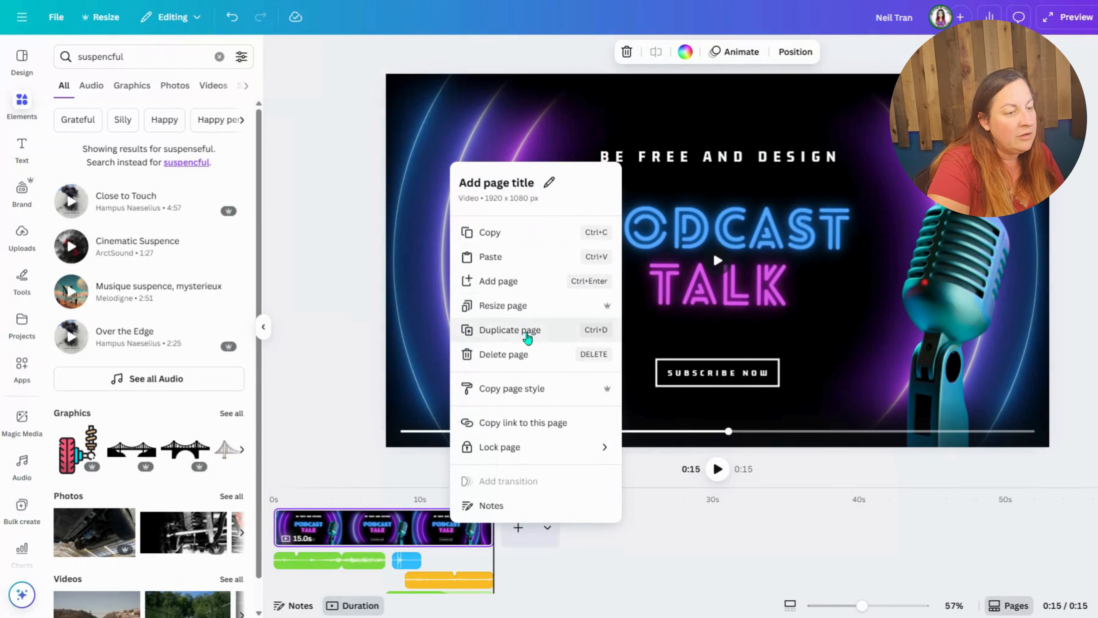
pyautogui.click(527, 334)
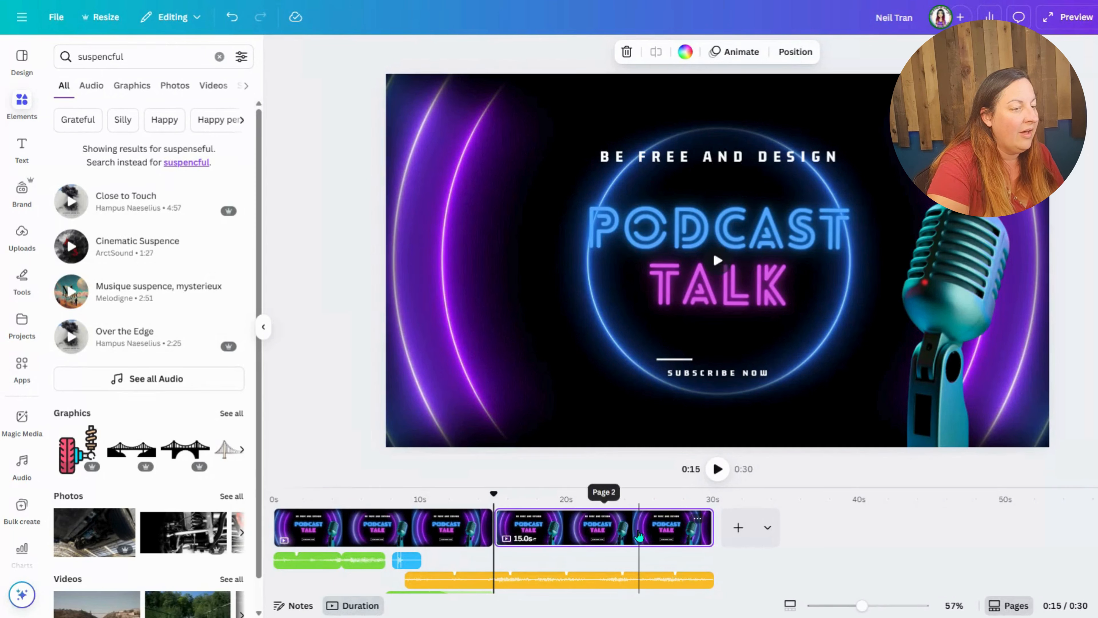
pyautogui.click(639, 536)
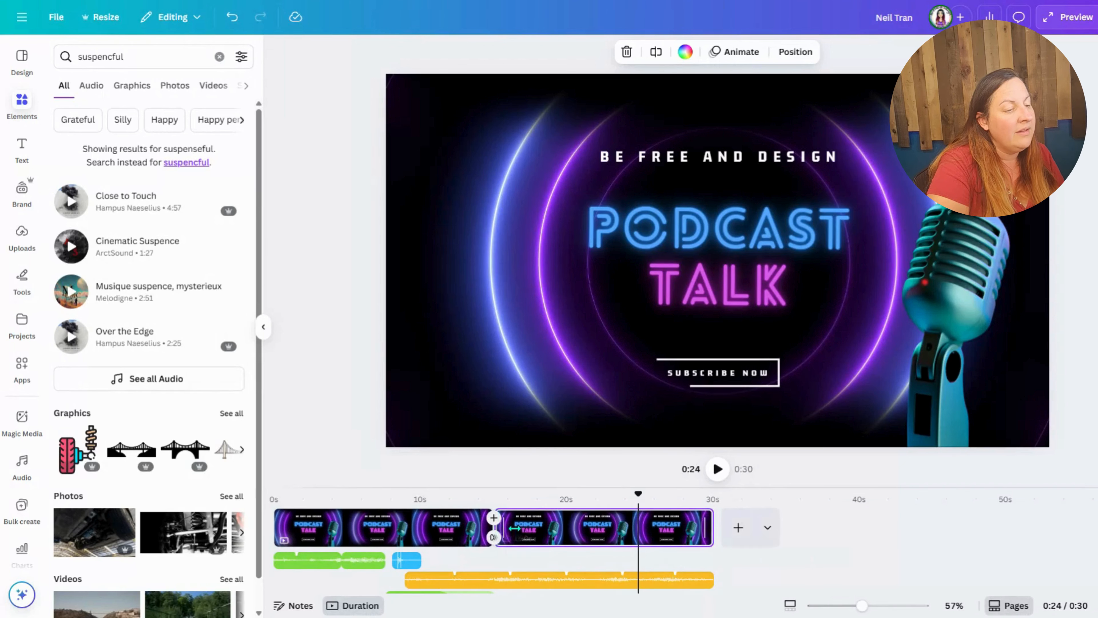
pyautogui.click(723, 373)
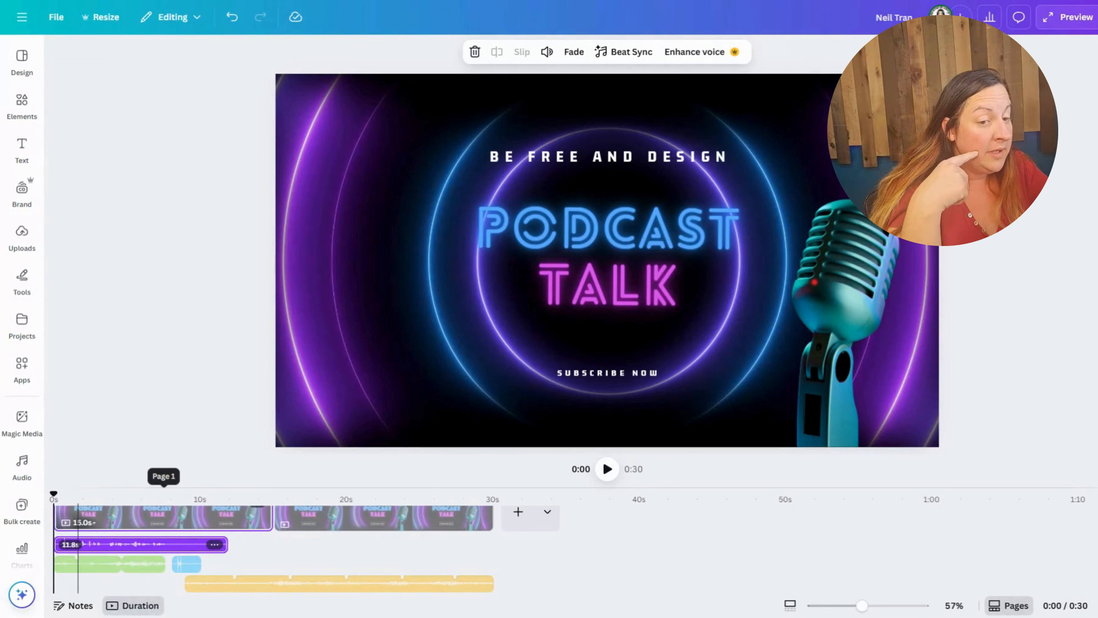
# Step: Play the first 10 seconds, and move the blue sound effect and the orange clip earlier to start at about 7 and 7.6 seconds
pyautogui.click(607, 472)
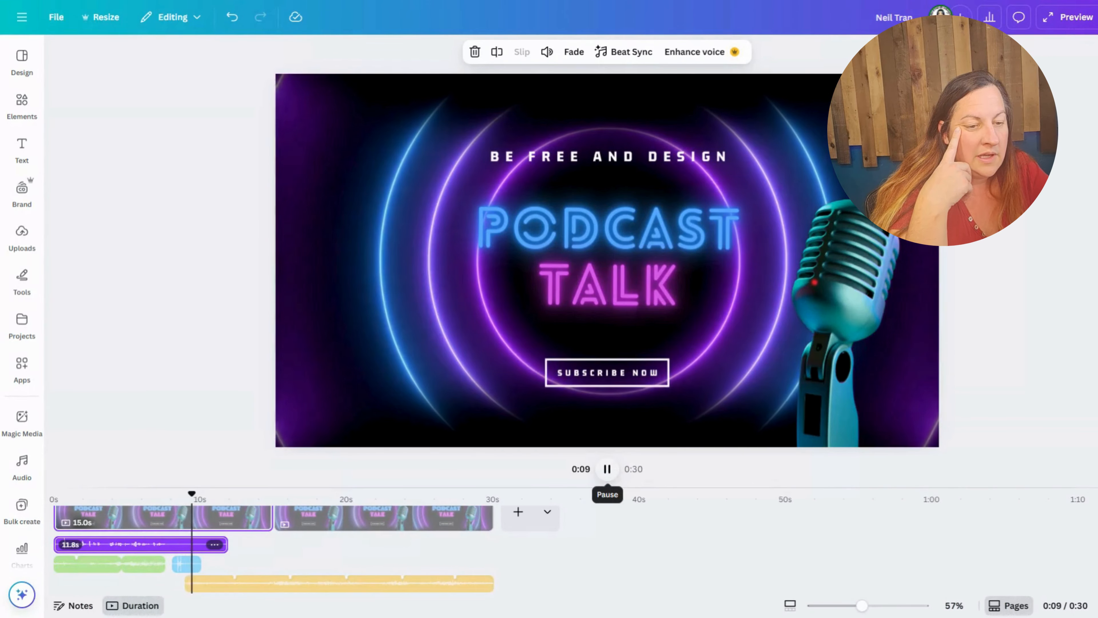
pyautogui.click(606, 471)
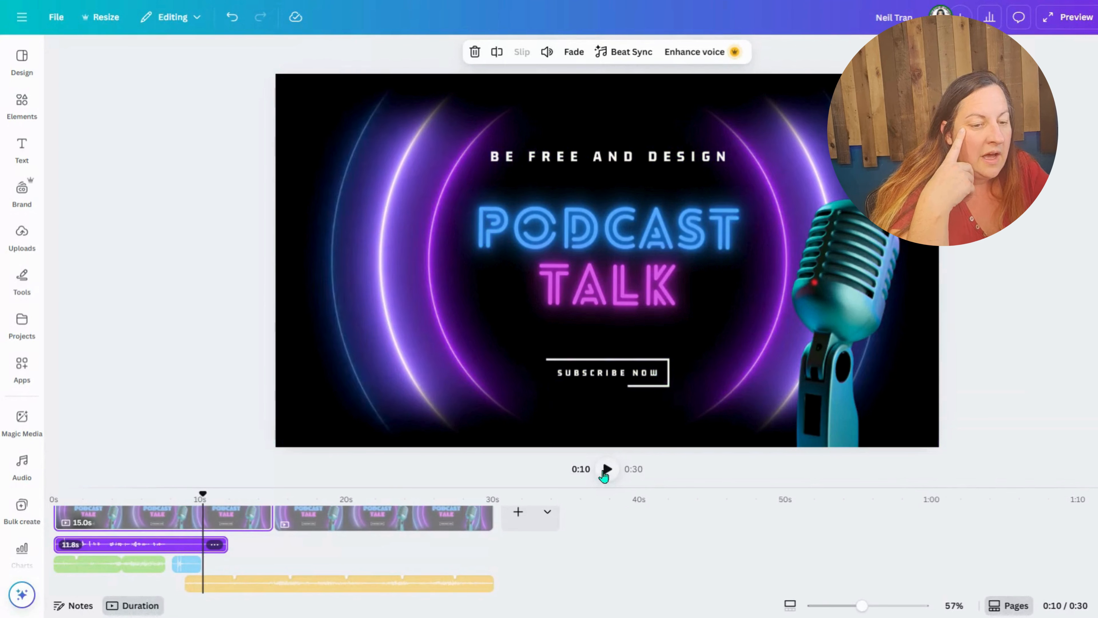
pyautogui.click(187, 564)
pyautogui.moveTo(189, 571); pyautogui.dragTo(170, 564)
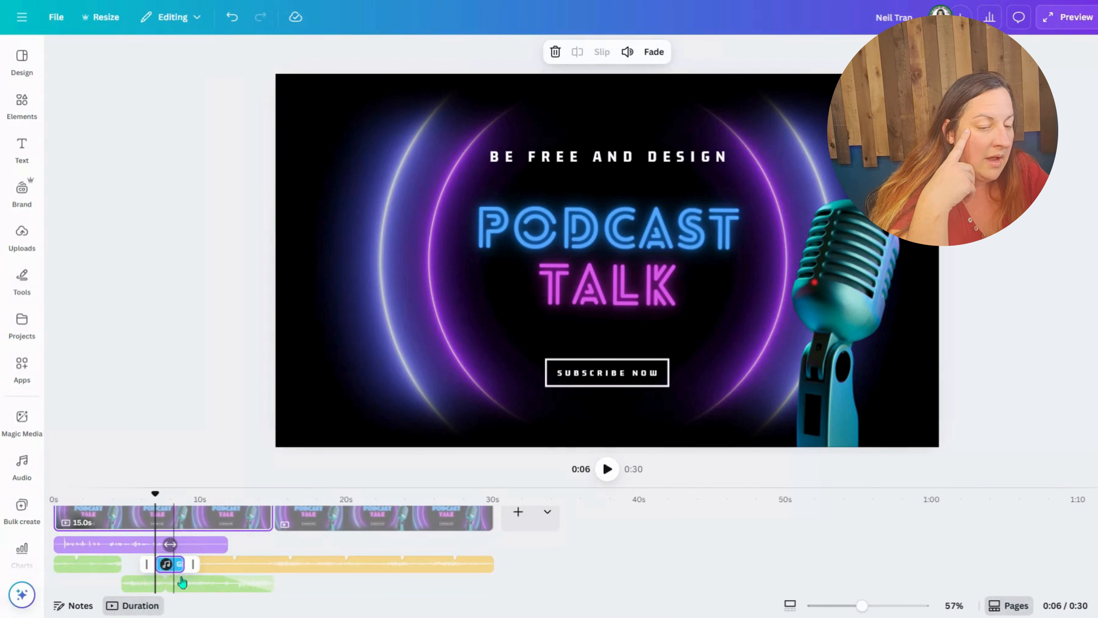
pyautogui.click(250, 563)
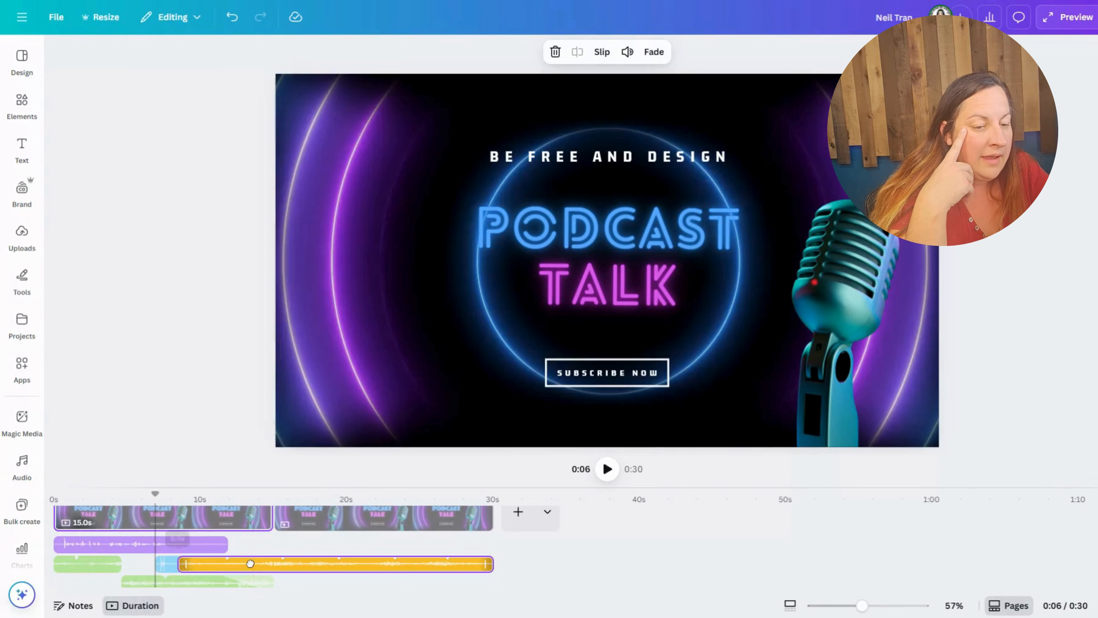
pyautogui.moveTo(250, 563); pyautogui.dragTo(237, 565)
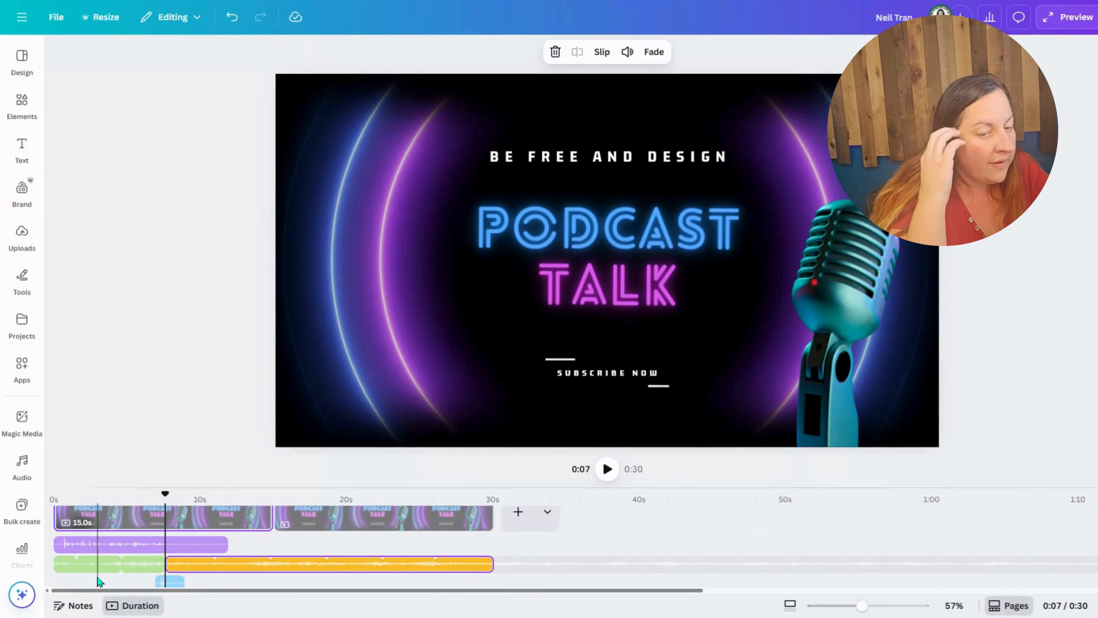
# Step: Split the purple voice recording at about 3.5 seconds and raise the volume of its 8.3 s second piece to 261
pyautogui.click(102, 550)
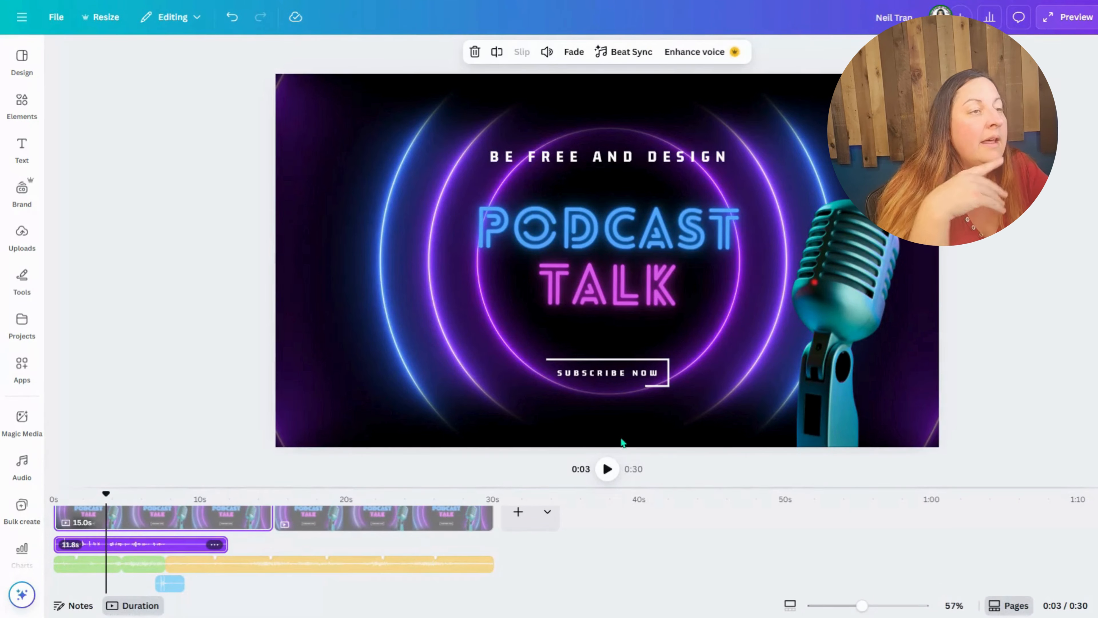
pyautogui.click(497, 52)
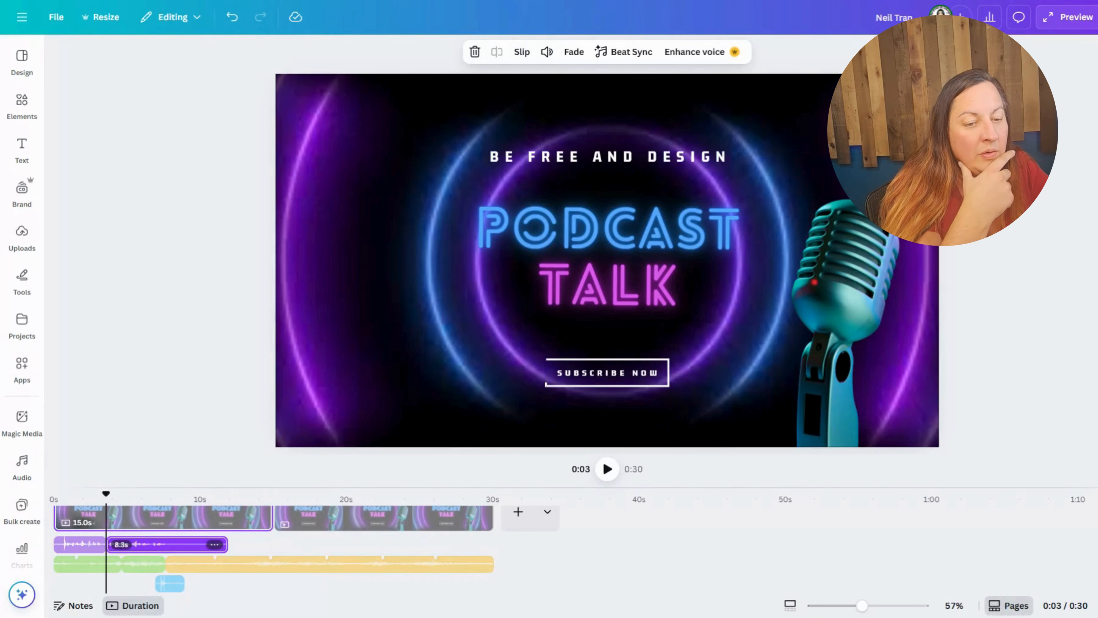
pyautogui.click(162, 561)
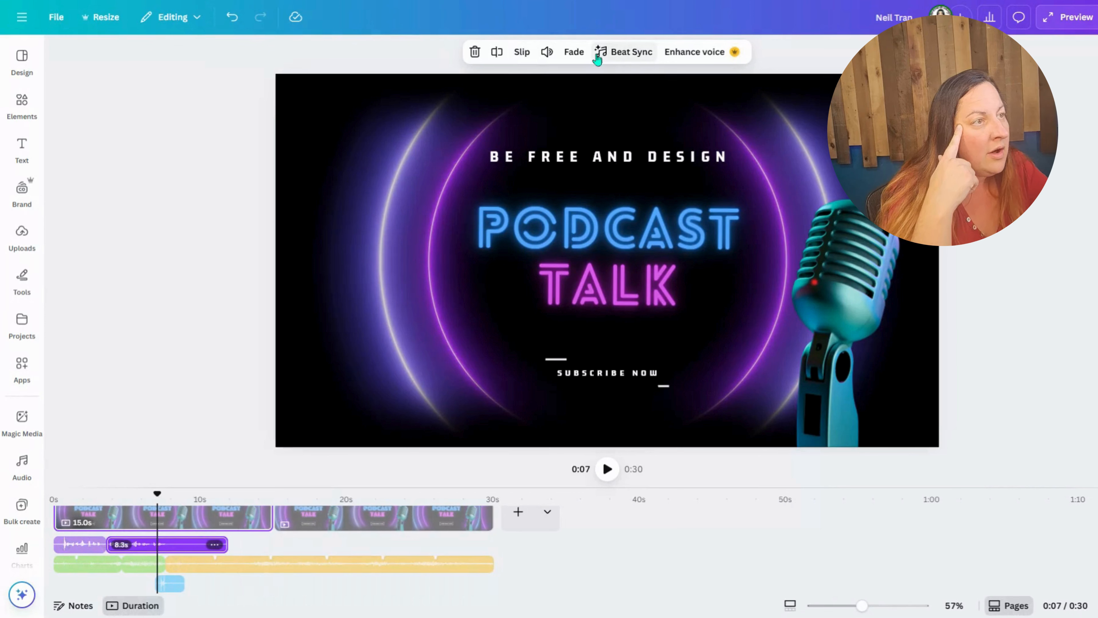
pyautogui.click(547, 52)
pyautogui.moveTo(515, 88); pyautogui.dragTo(574, 99)
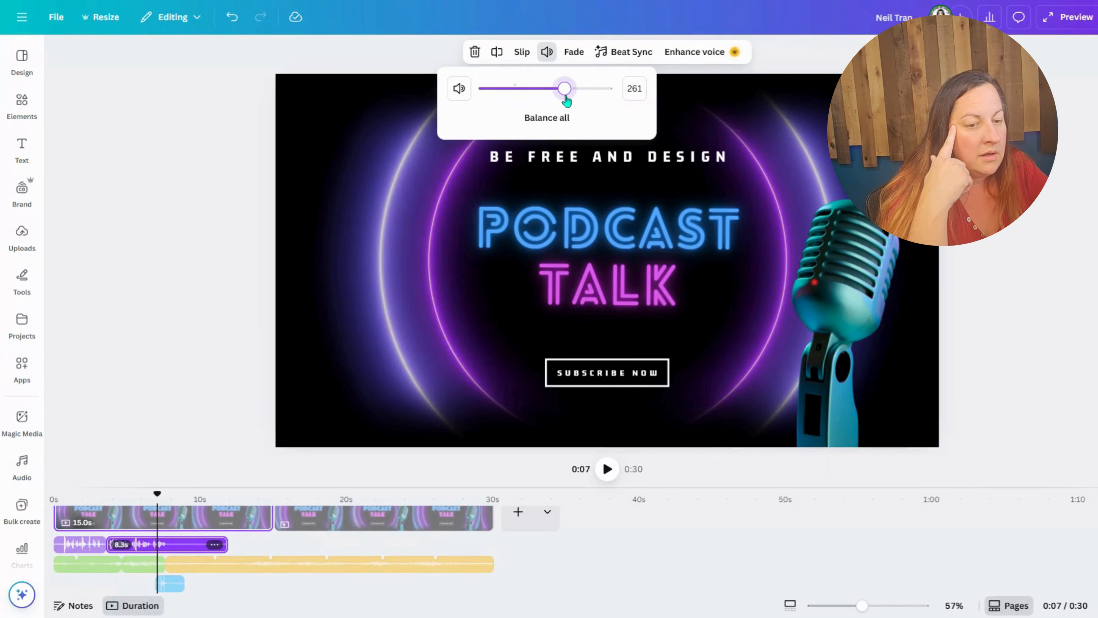
# Step: Play the video from the beginning to about 7 seconds and shift the blue sound effect to start at about 7.3 seconds
pyautogui.moveTo(160, 493); pyautogui.dragTo(53, 493)
pyautogui.click(608, 469)
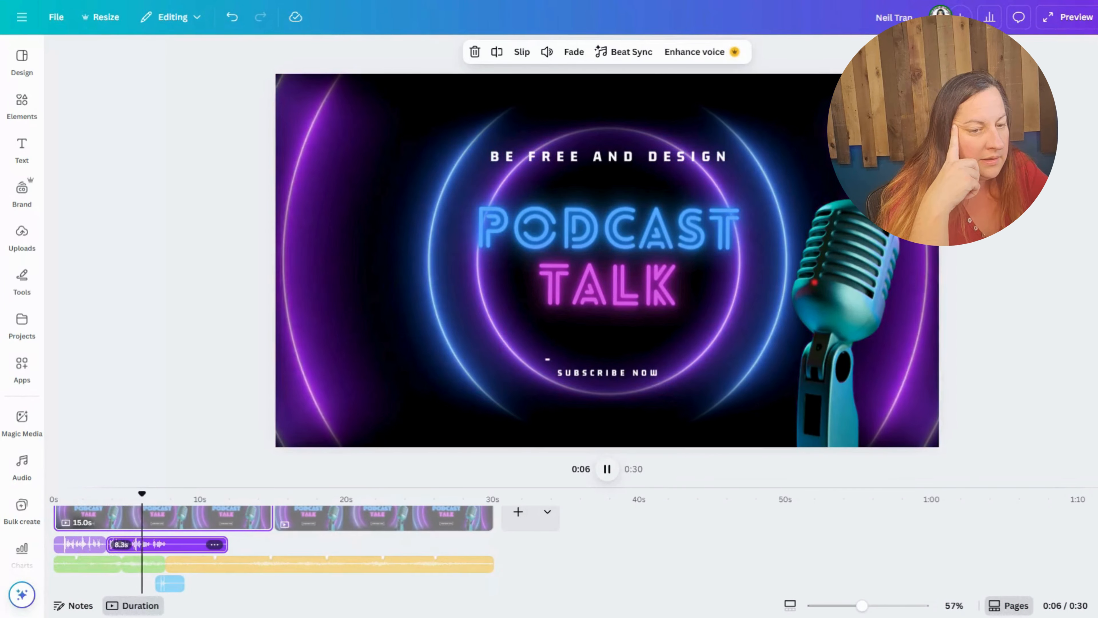
pyautogui.press('space')
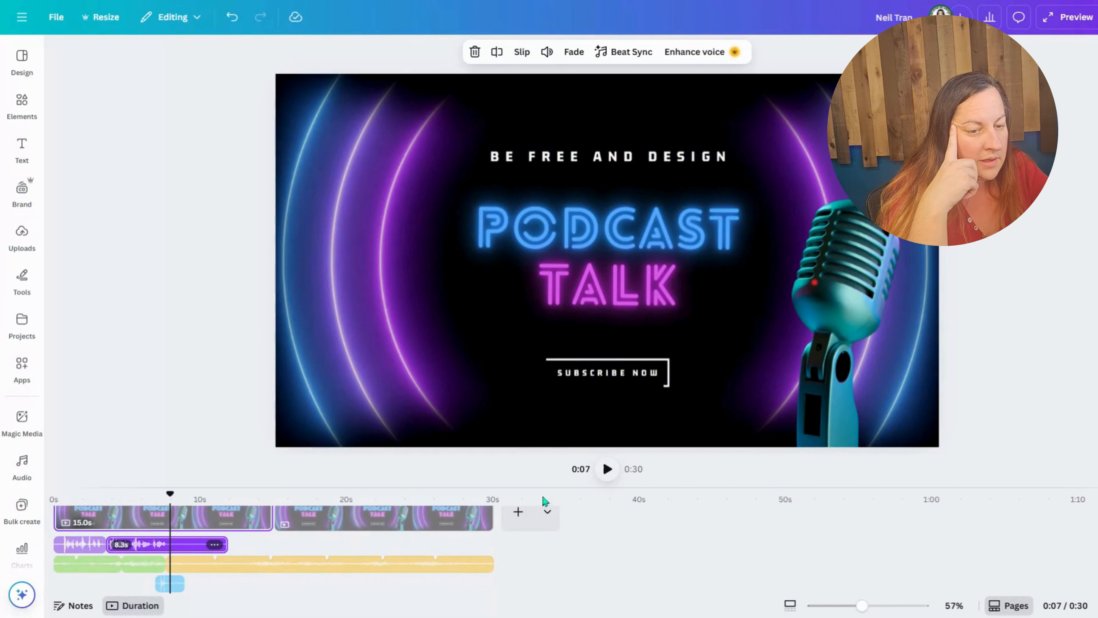
pyautogui.click(170, 587)
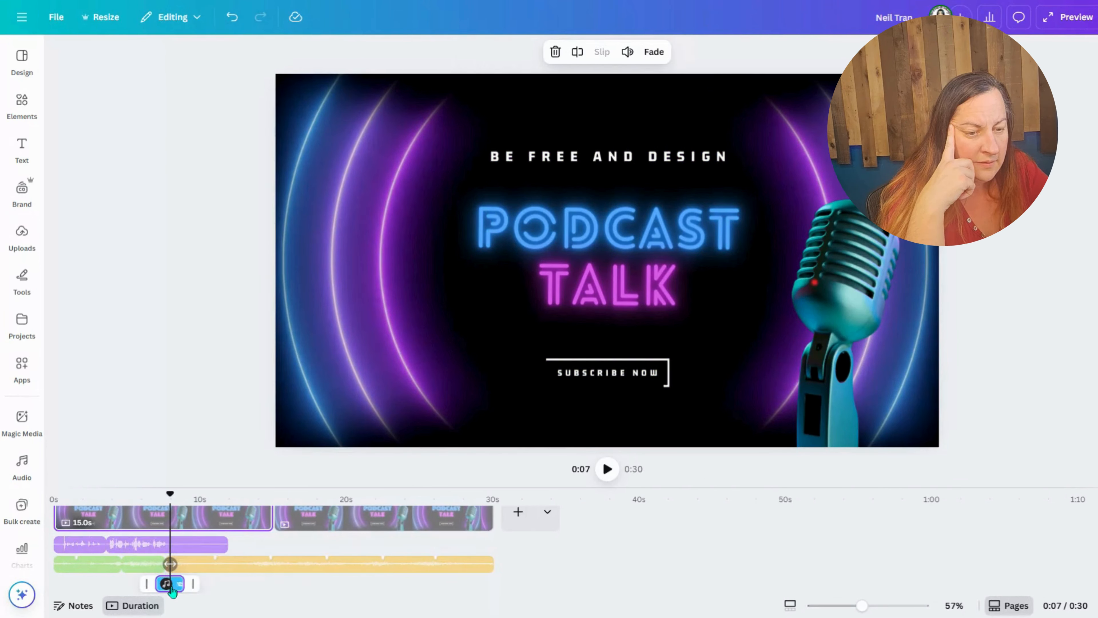
pyautogui.moveTo(174, 590); pyautogui.dragTo(176, 585)
# Step: Lower the volume of the 8.3 s voice recording piece to 180
pyautogui.click(128, 544)
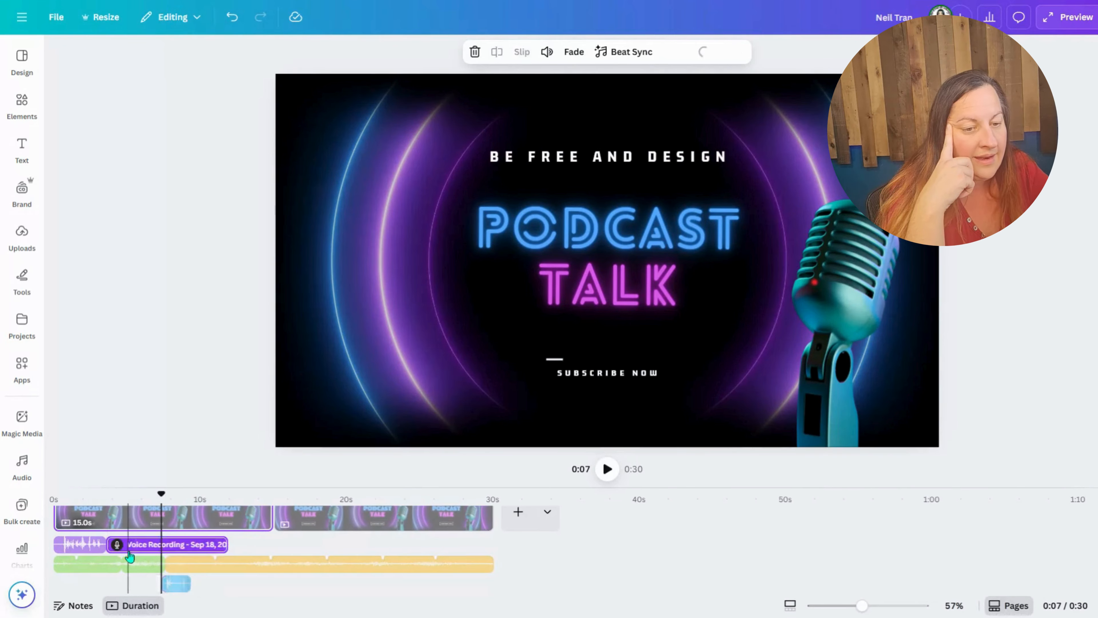
pyautogui.click(546, 51)
pyautogui.moveTo(559, 88); pyautogui.dragTo(541, 99)
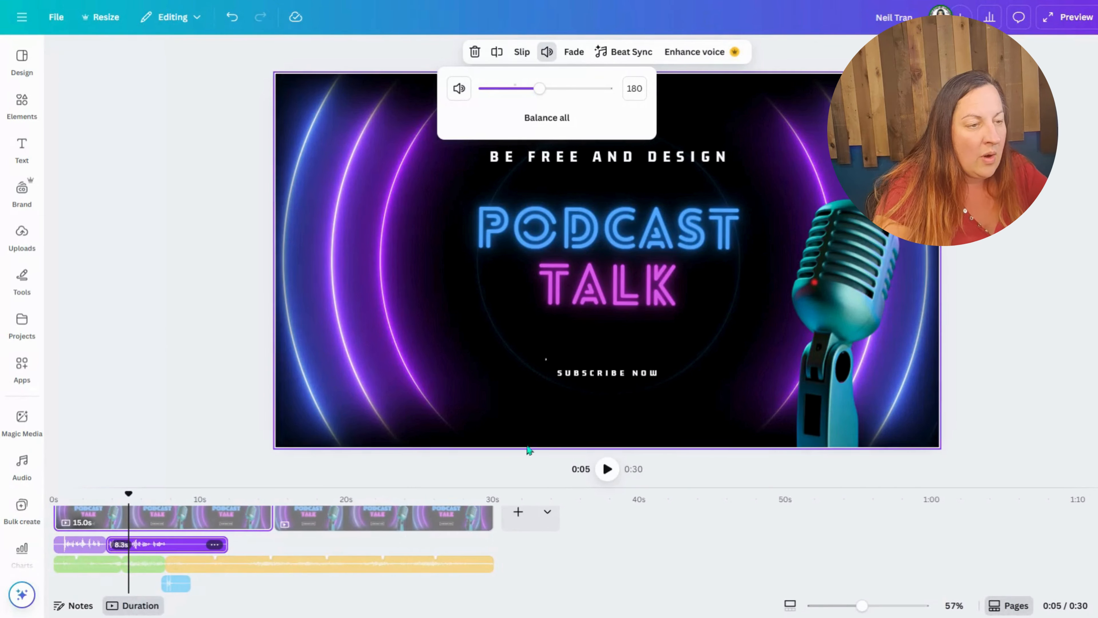
# Step: Play the start of the second page from 15 to about 17 seconds to review its text animations
pyautogui.click(192, 522)
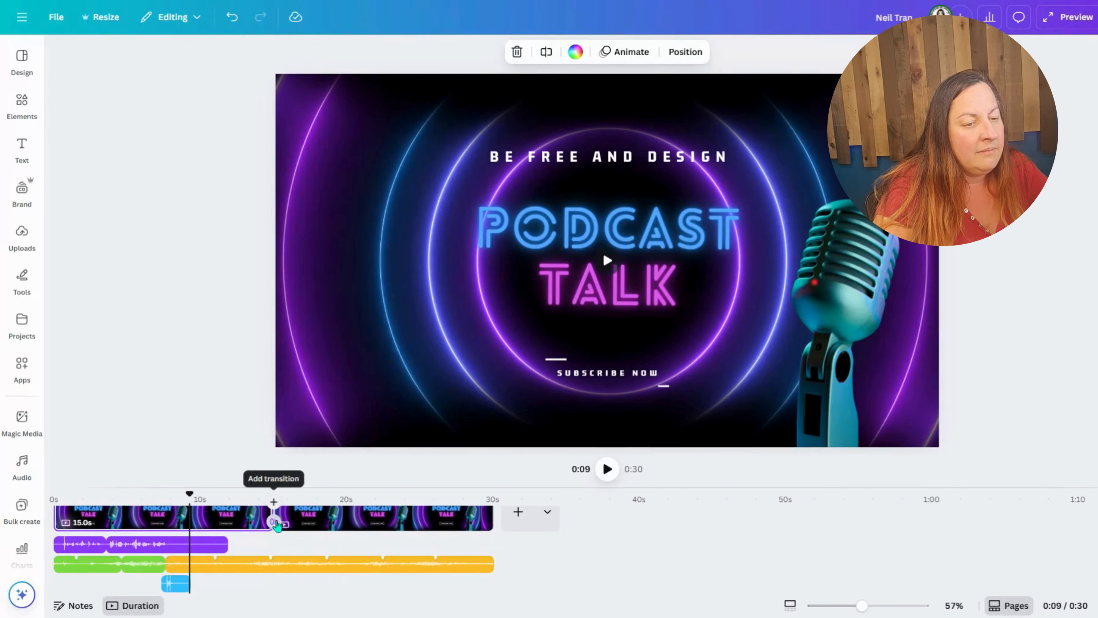
pyautogui.click(273, 518)
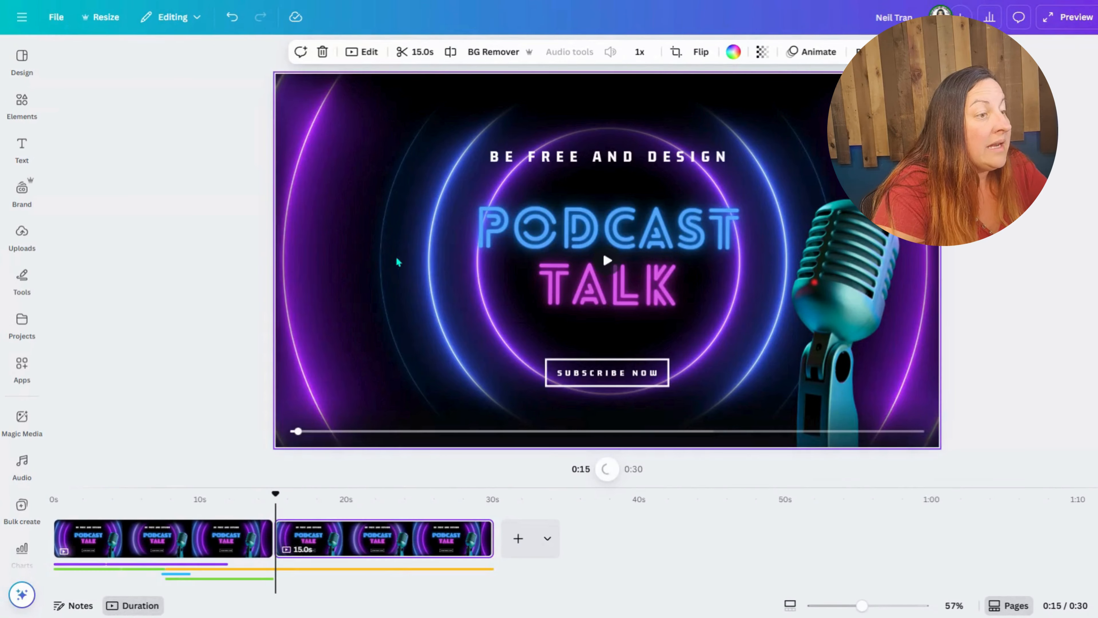
pyautogui.click(607, 469)
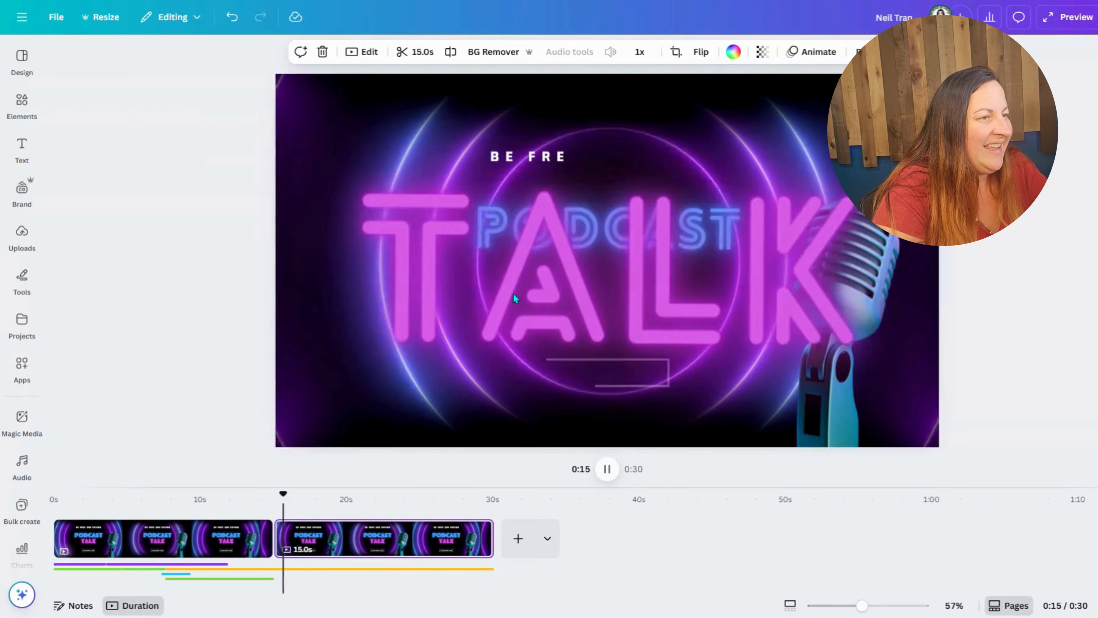
pyautogui.click(610, 474)
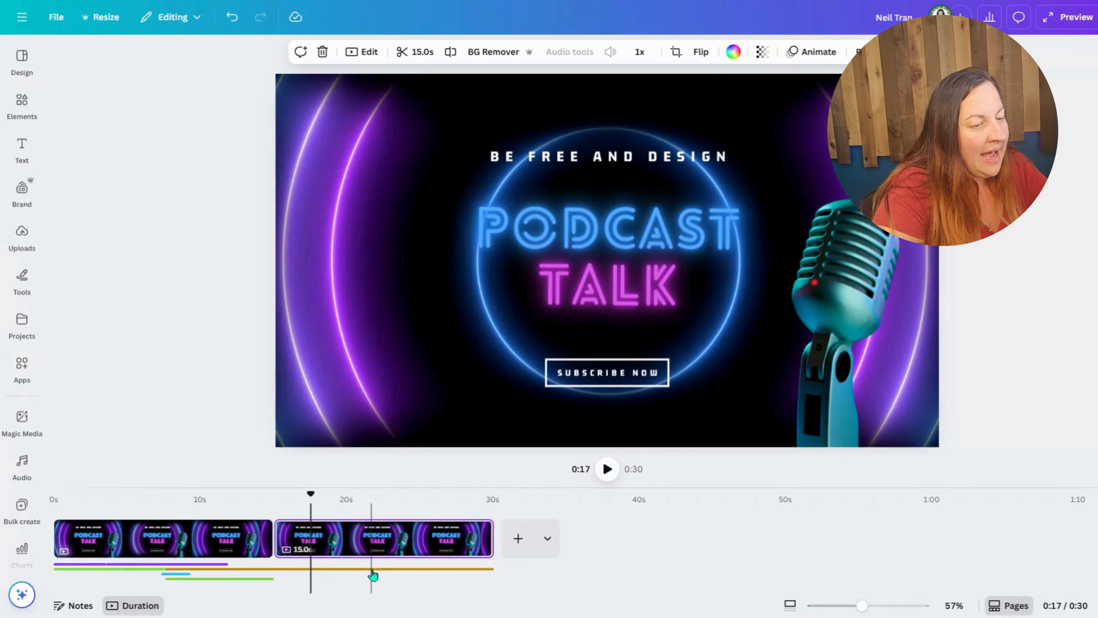
# Step: Remove all animations from the duplicated second page
pyautogui.click(564, 236)
pyautogui.click(601, 288)
pyautogui.click(801, 174)
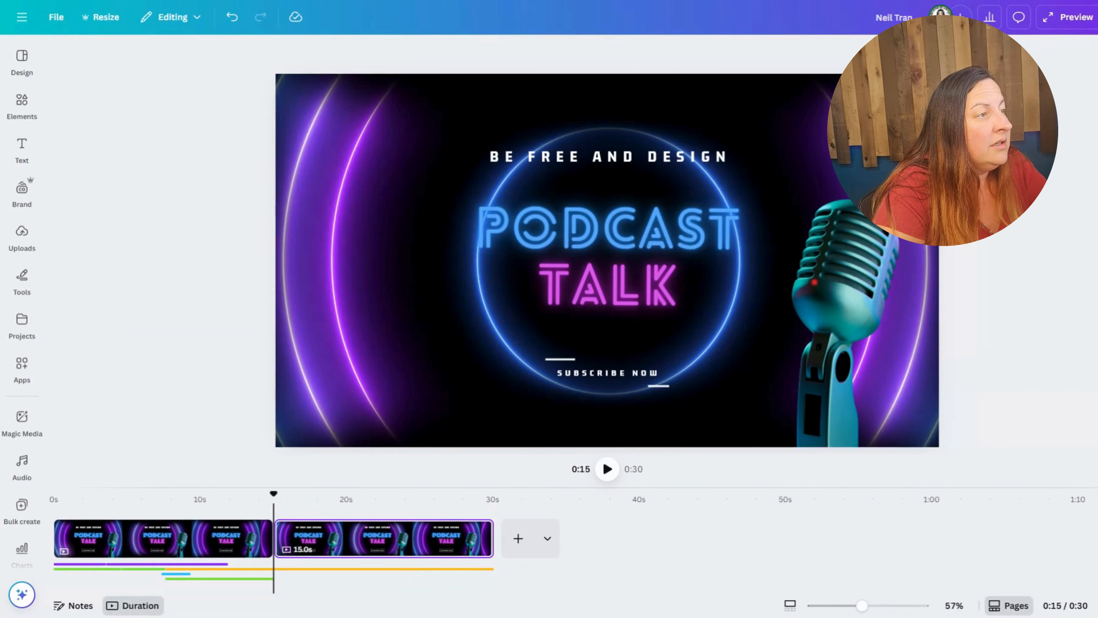
pyautogui.click(804, 53)
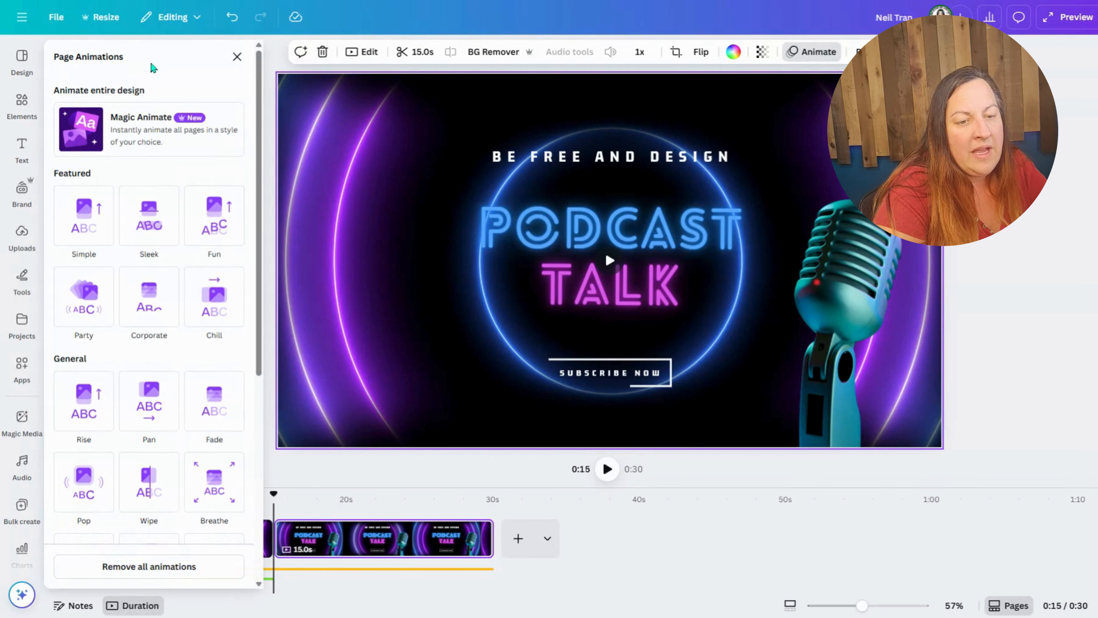
pyautogui.click(139, 240)
pyautogui.scroll(-2, 160, 394)
pyautogui.click(149, 566)
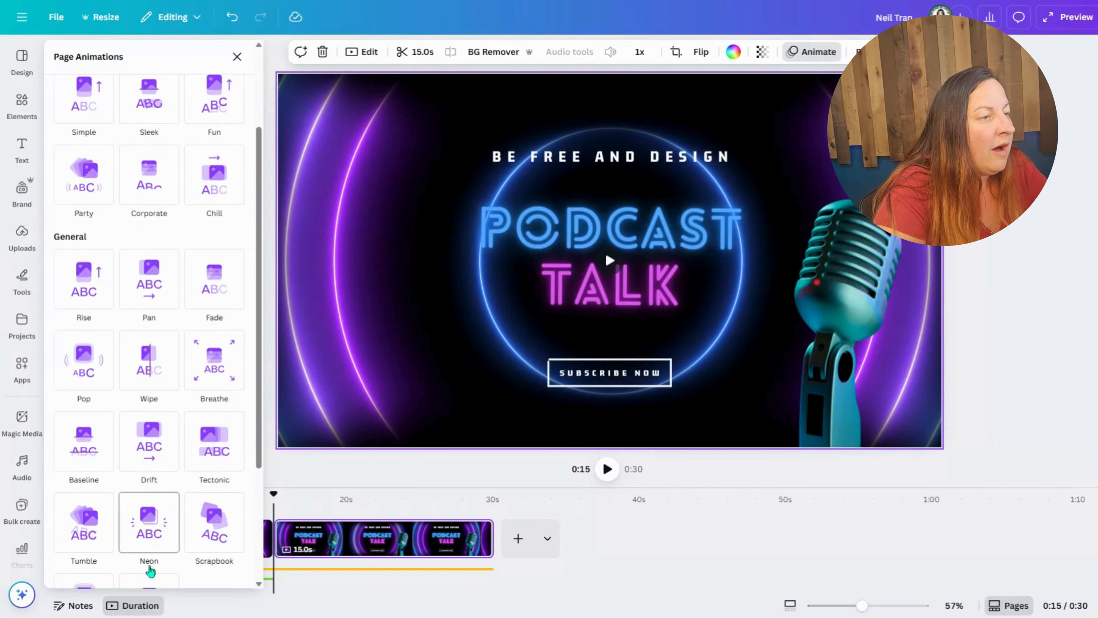